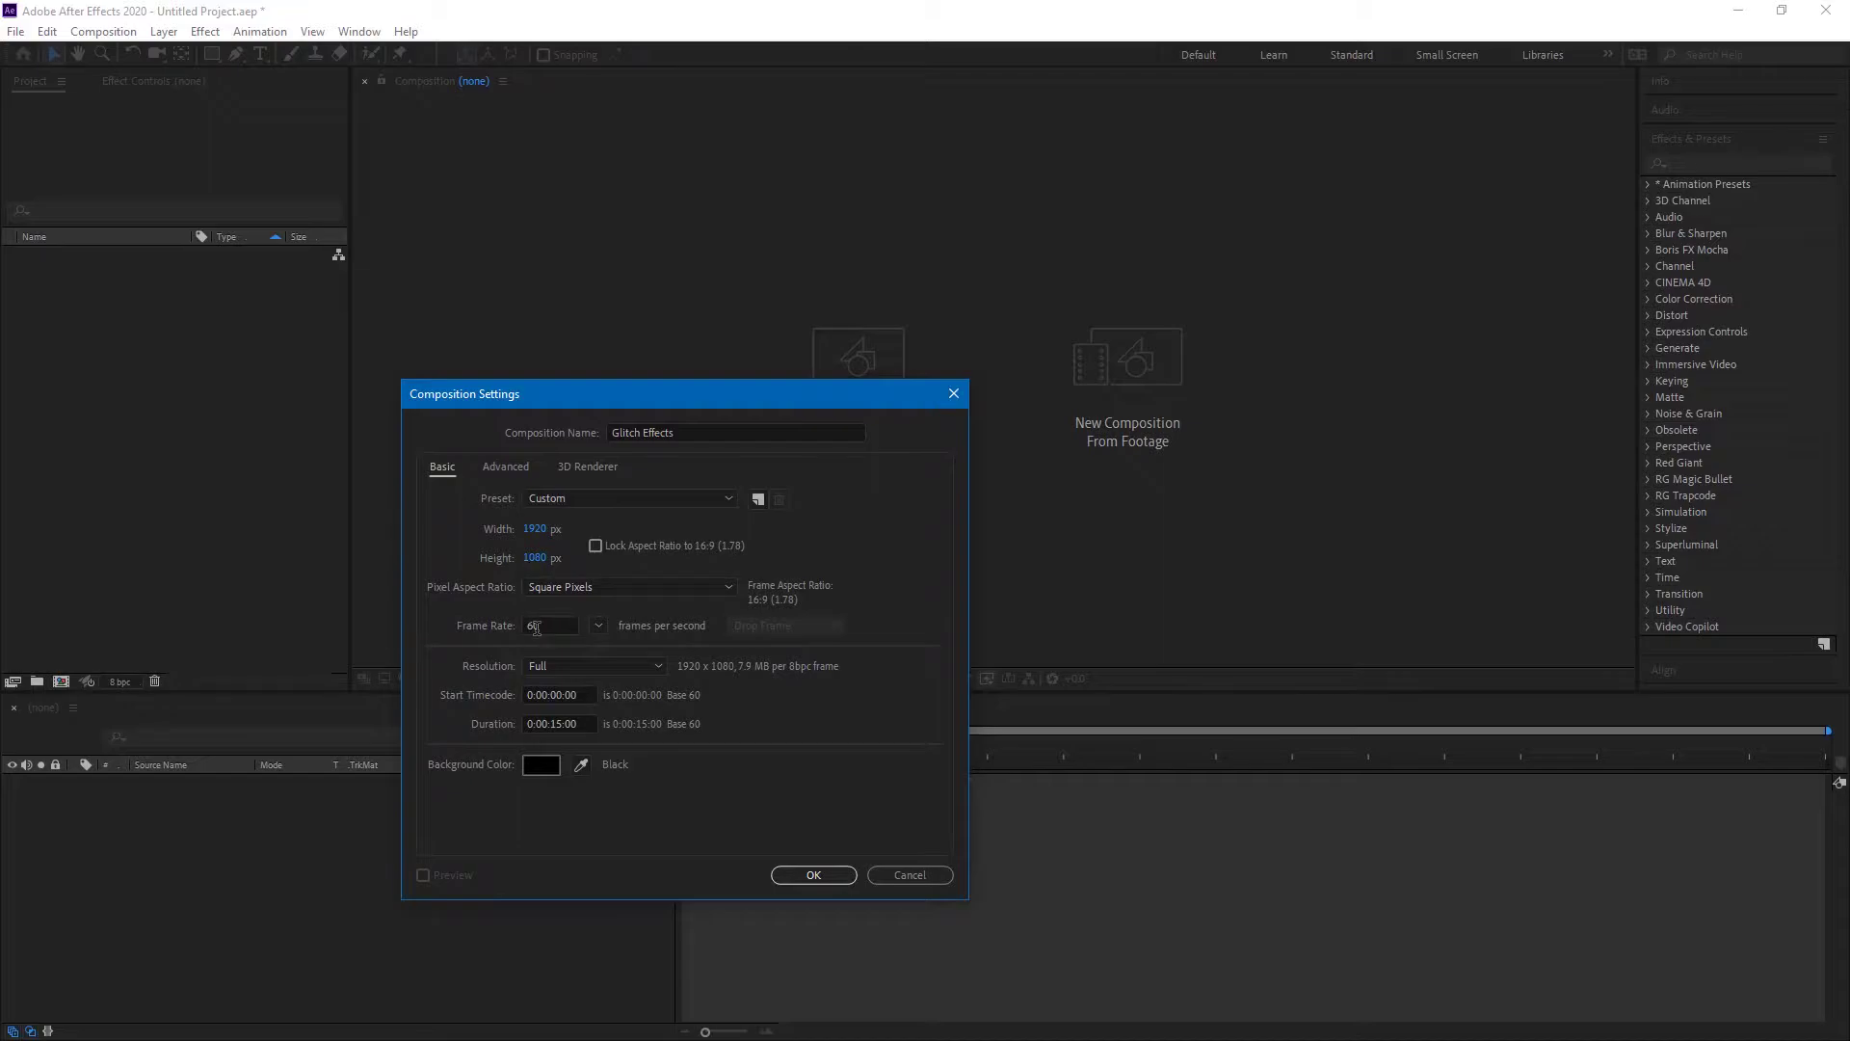
# - Create the Glitch Effects composition at 1920 × 1080 px, 60 frames per second and 15 seconds long
pyautogui.click(747, 763)
pyautogui.click(557, 724)
pyautogui.click(688, 758)
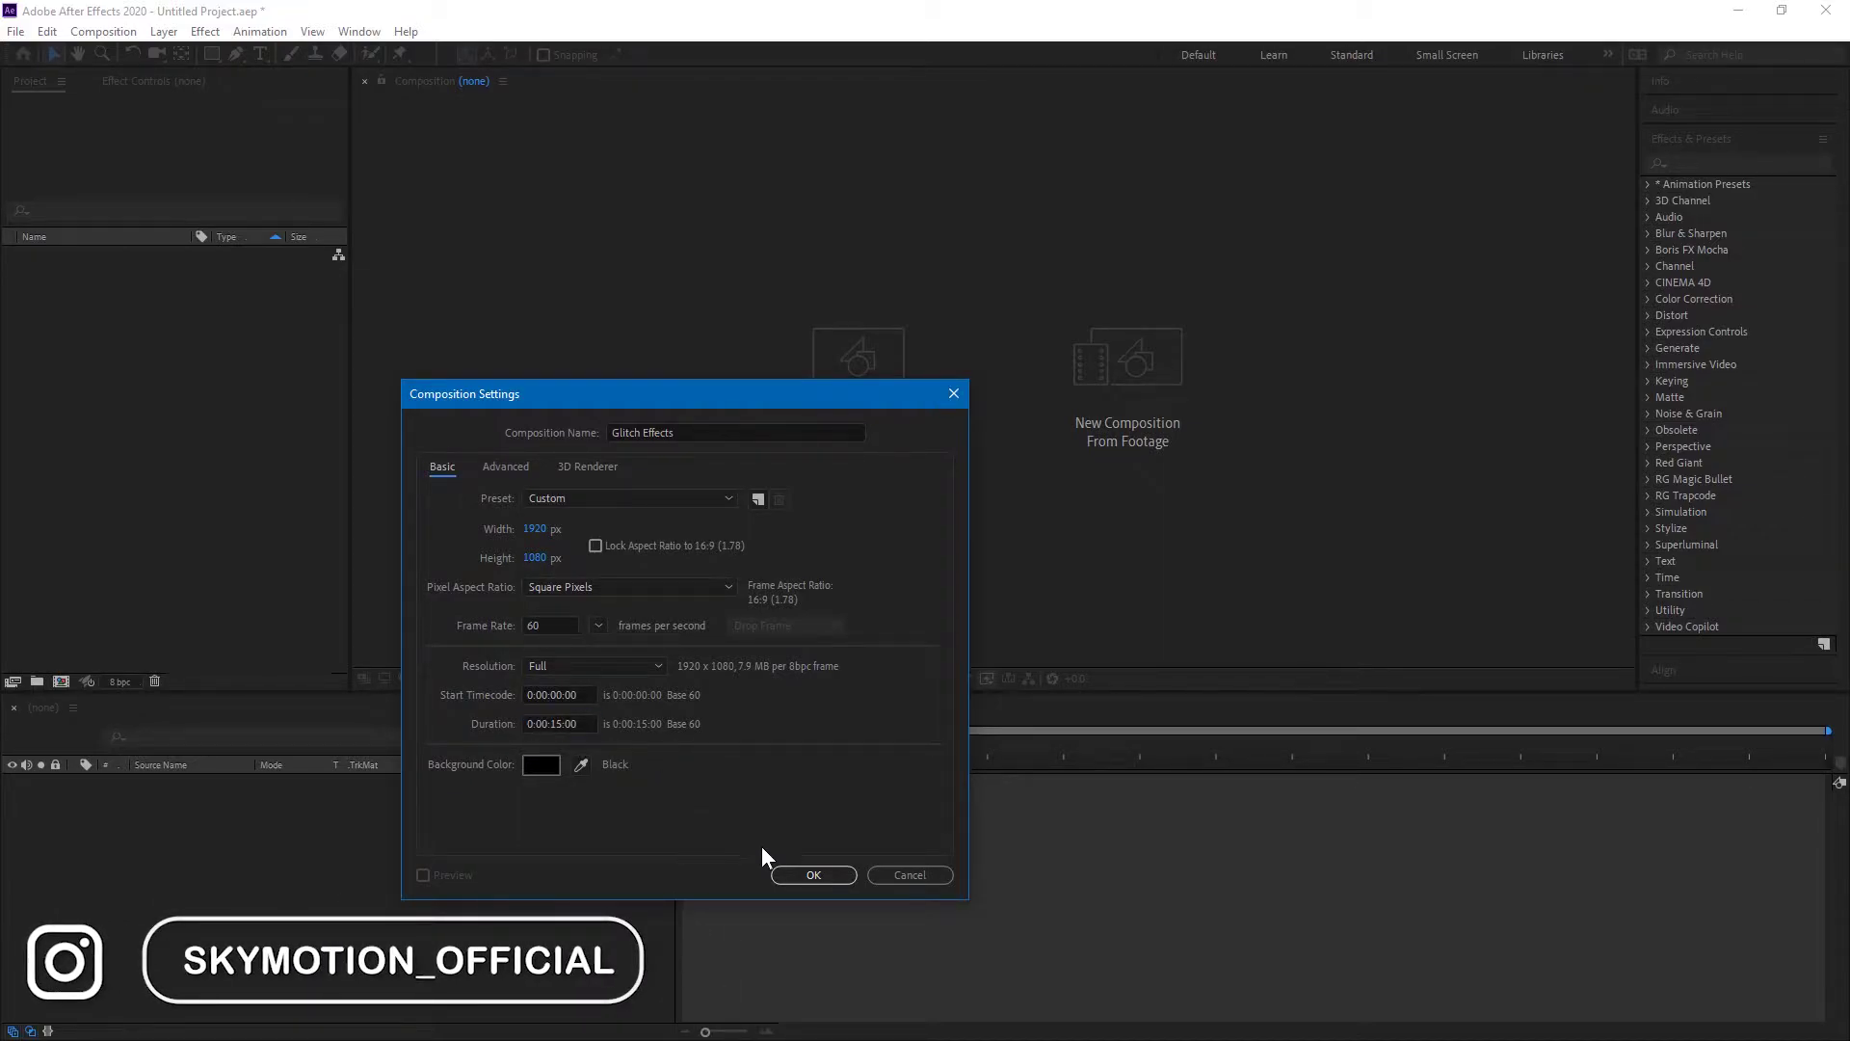
pyautogui.click(815, 874)
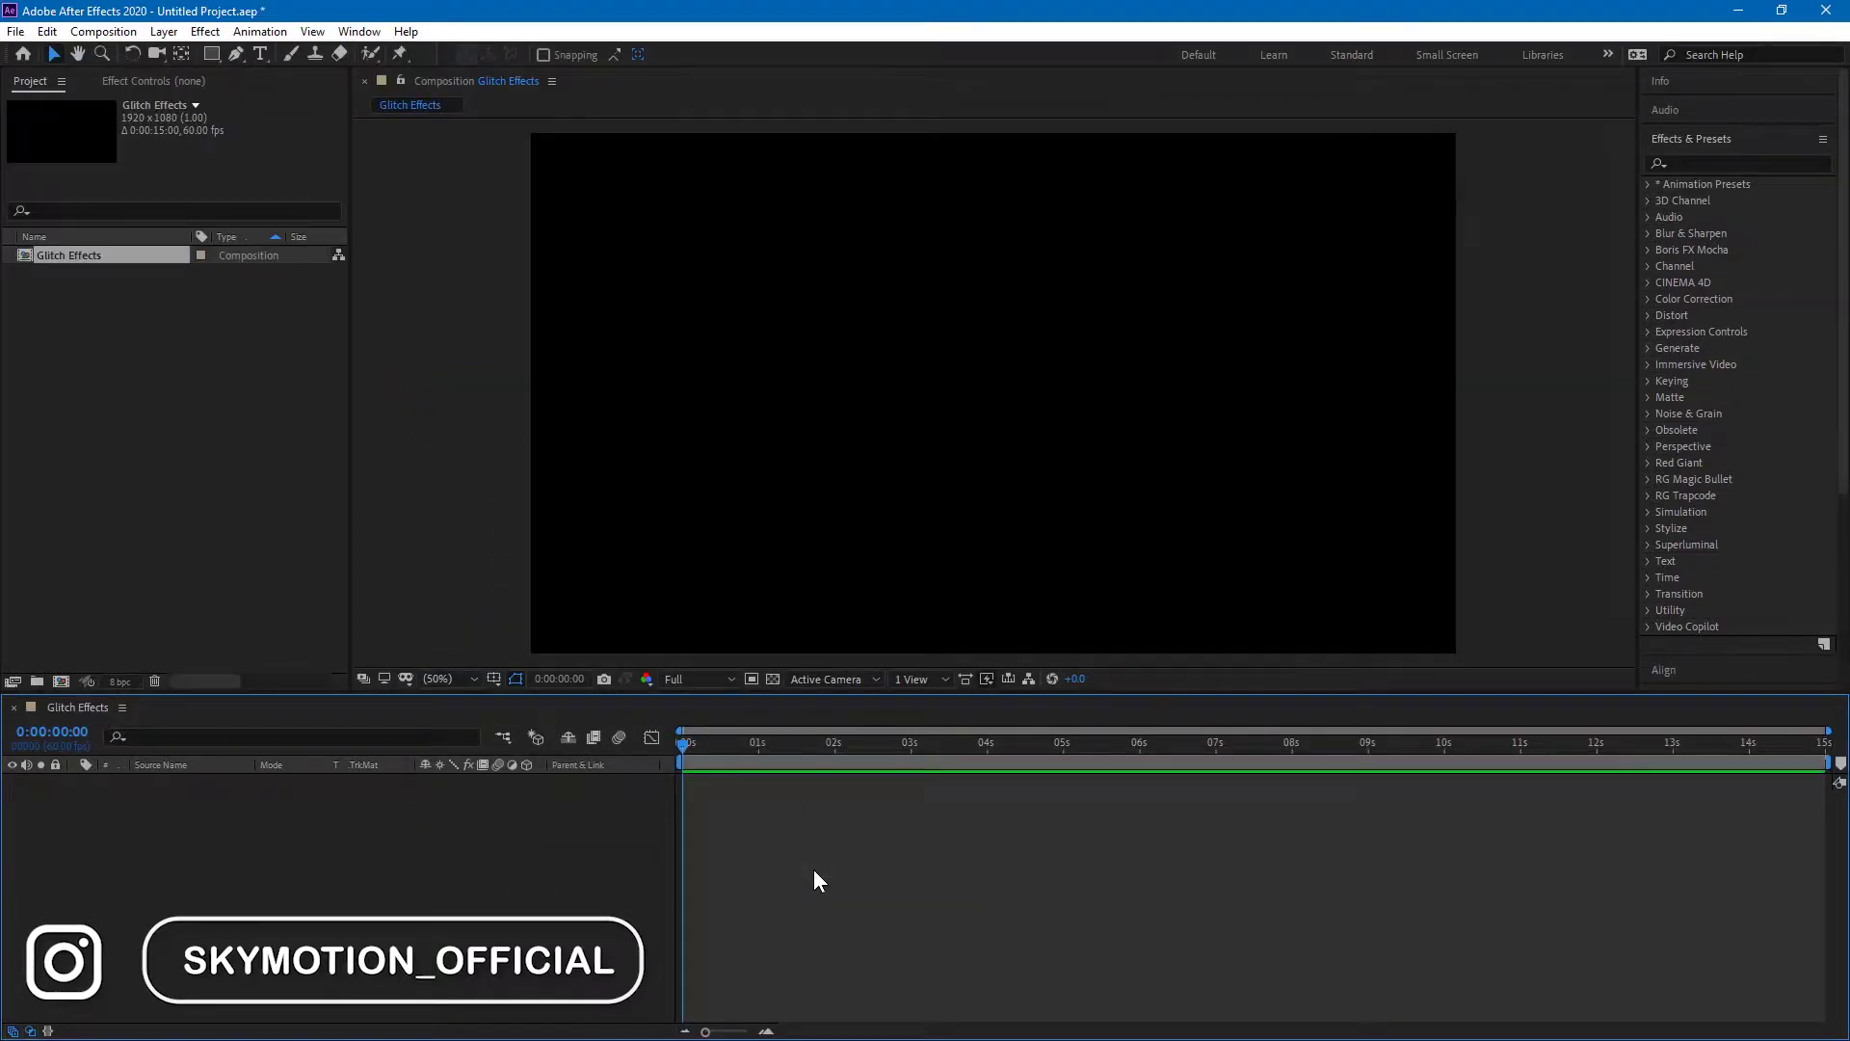
# - Add a text layer reading "TEXT" to the composition
pyautogui.click(261, 53)
pyautogui.click(969, 403)
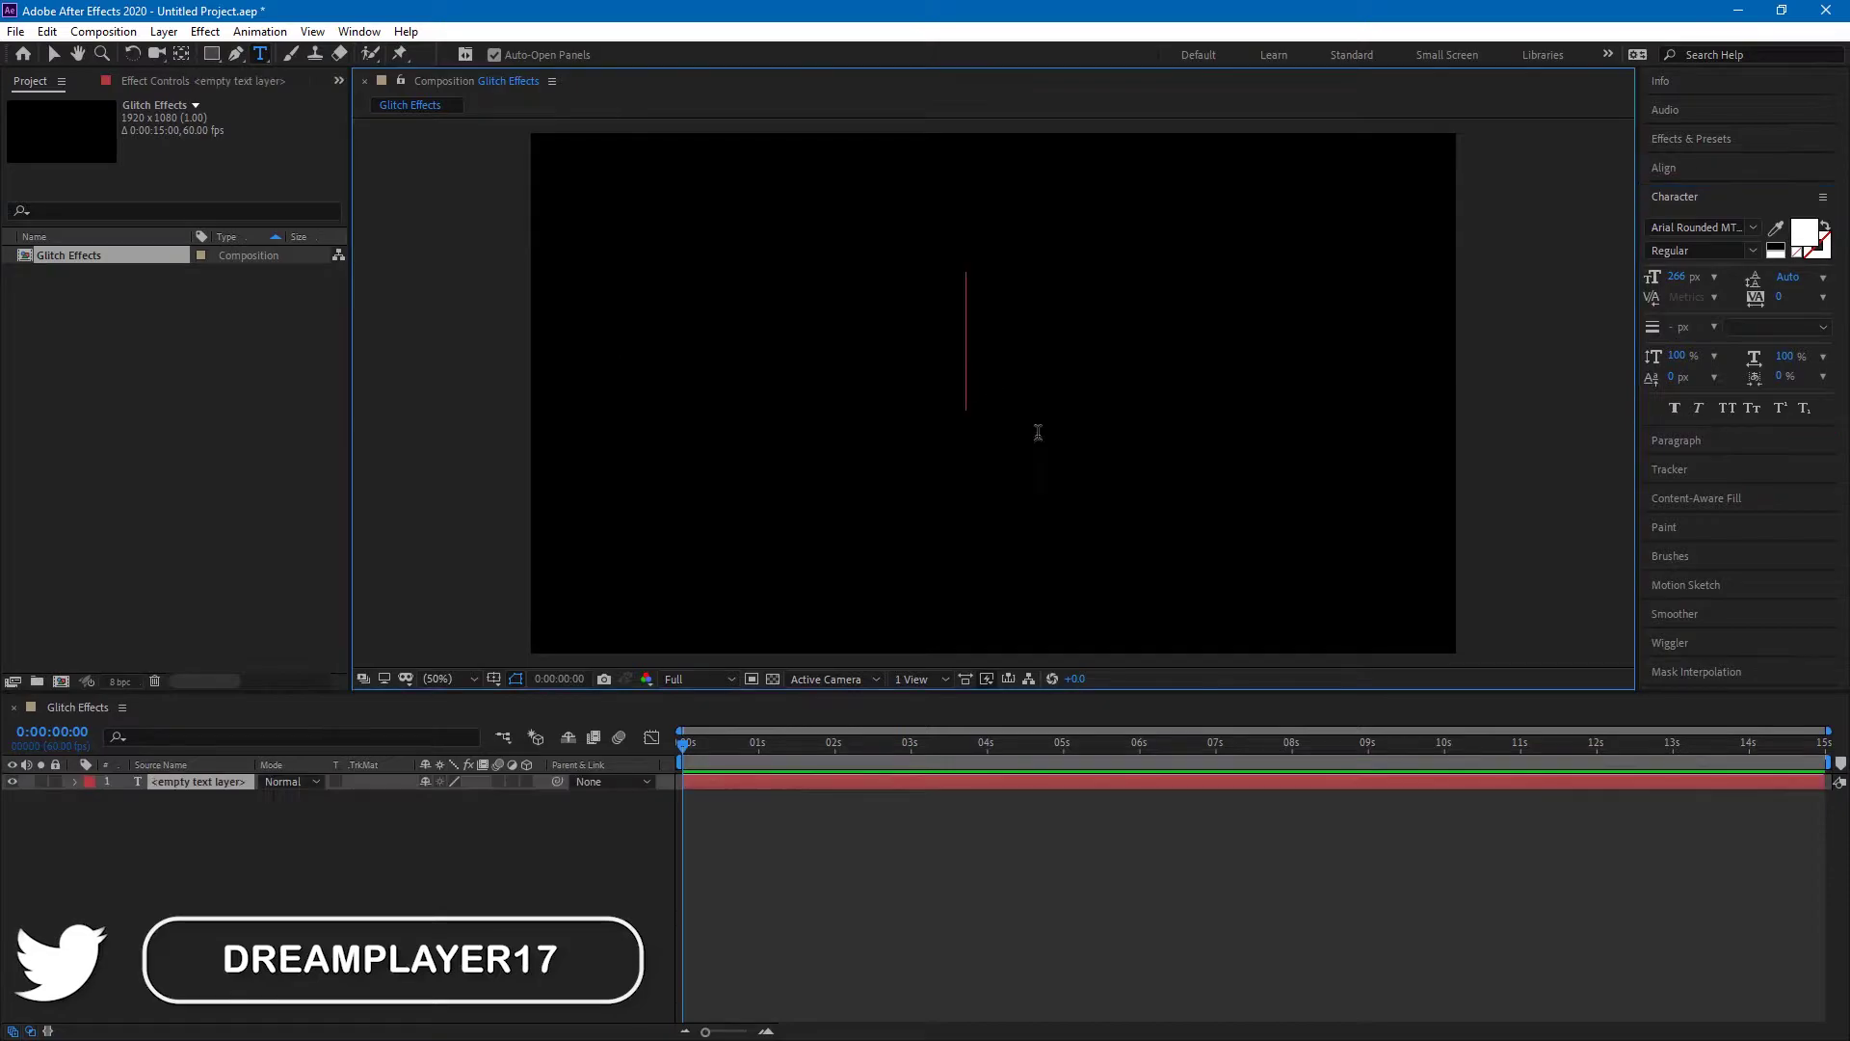
pyautogui.write('TEXT')
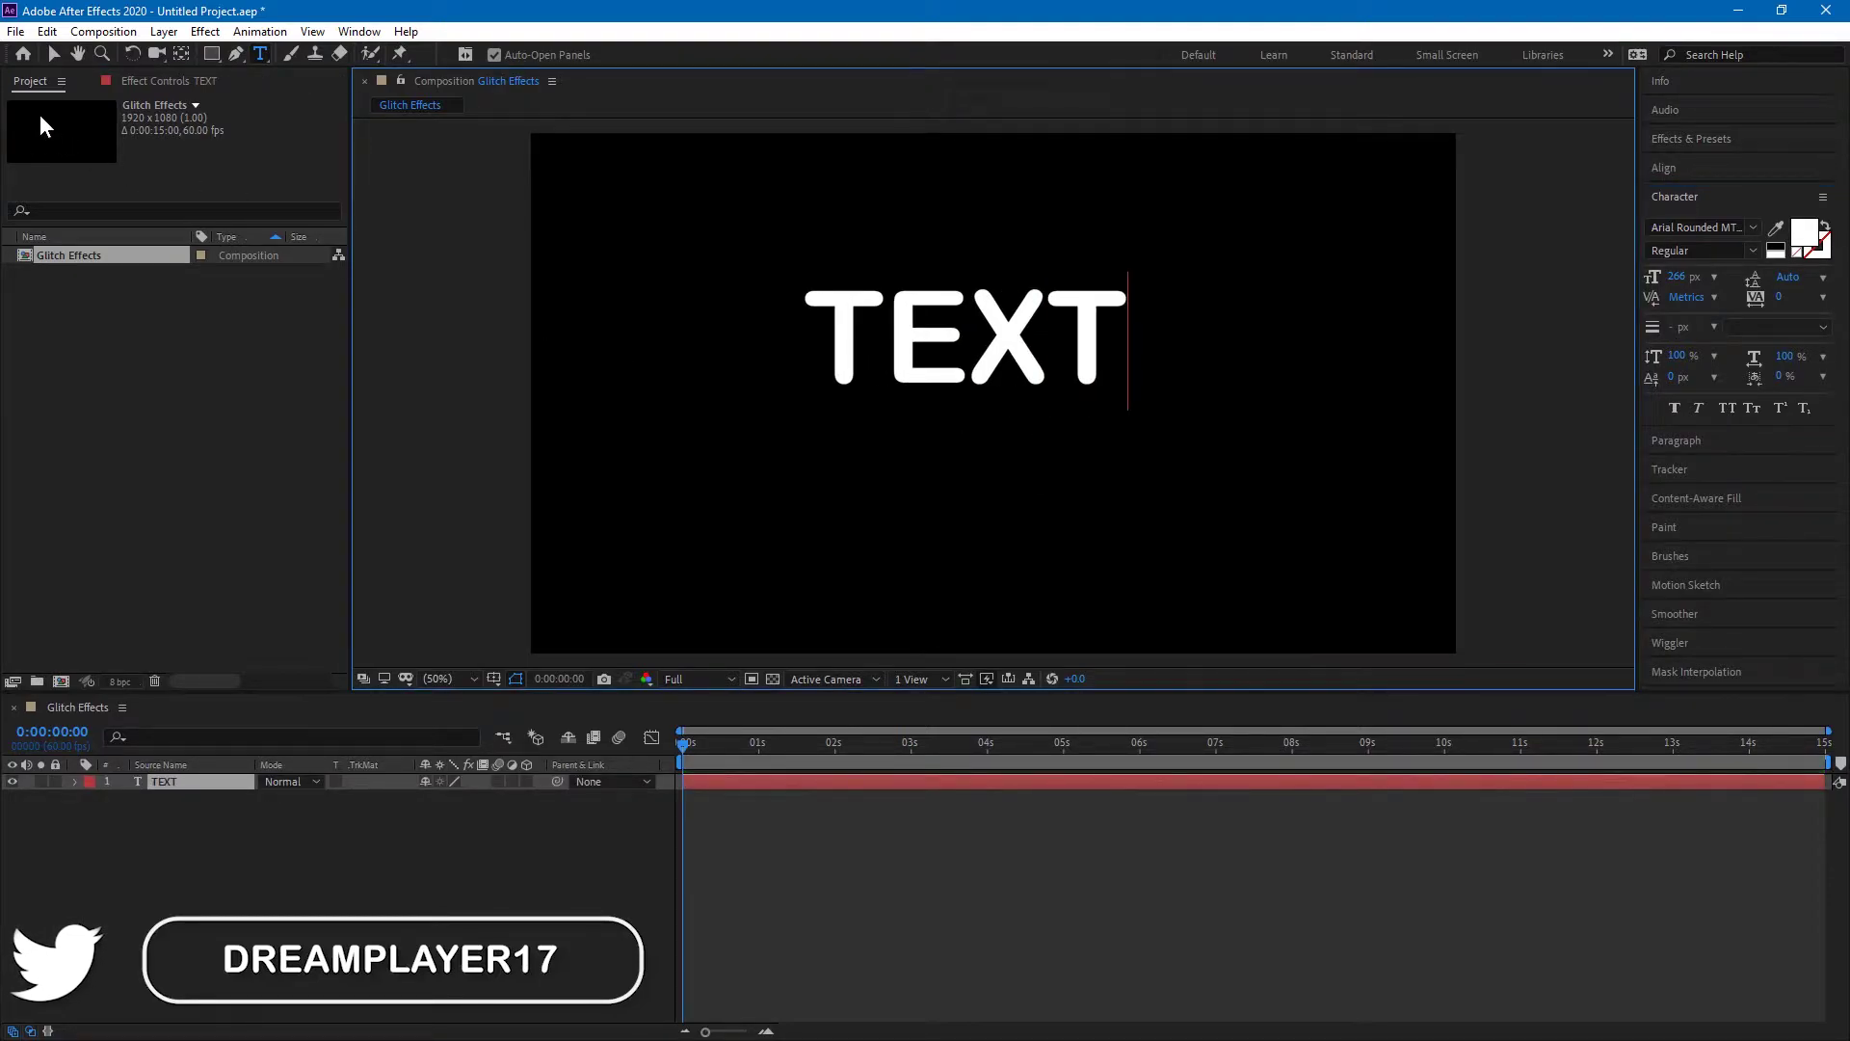
pyautogui.click(50, 55)
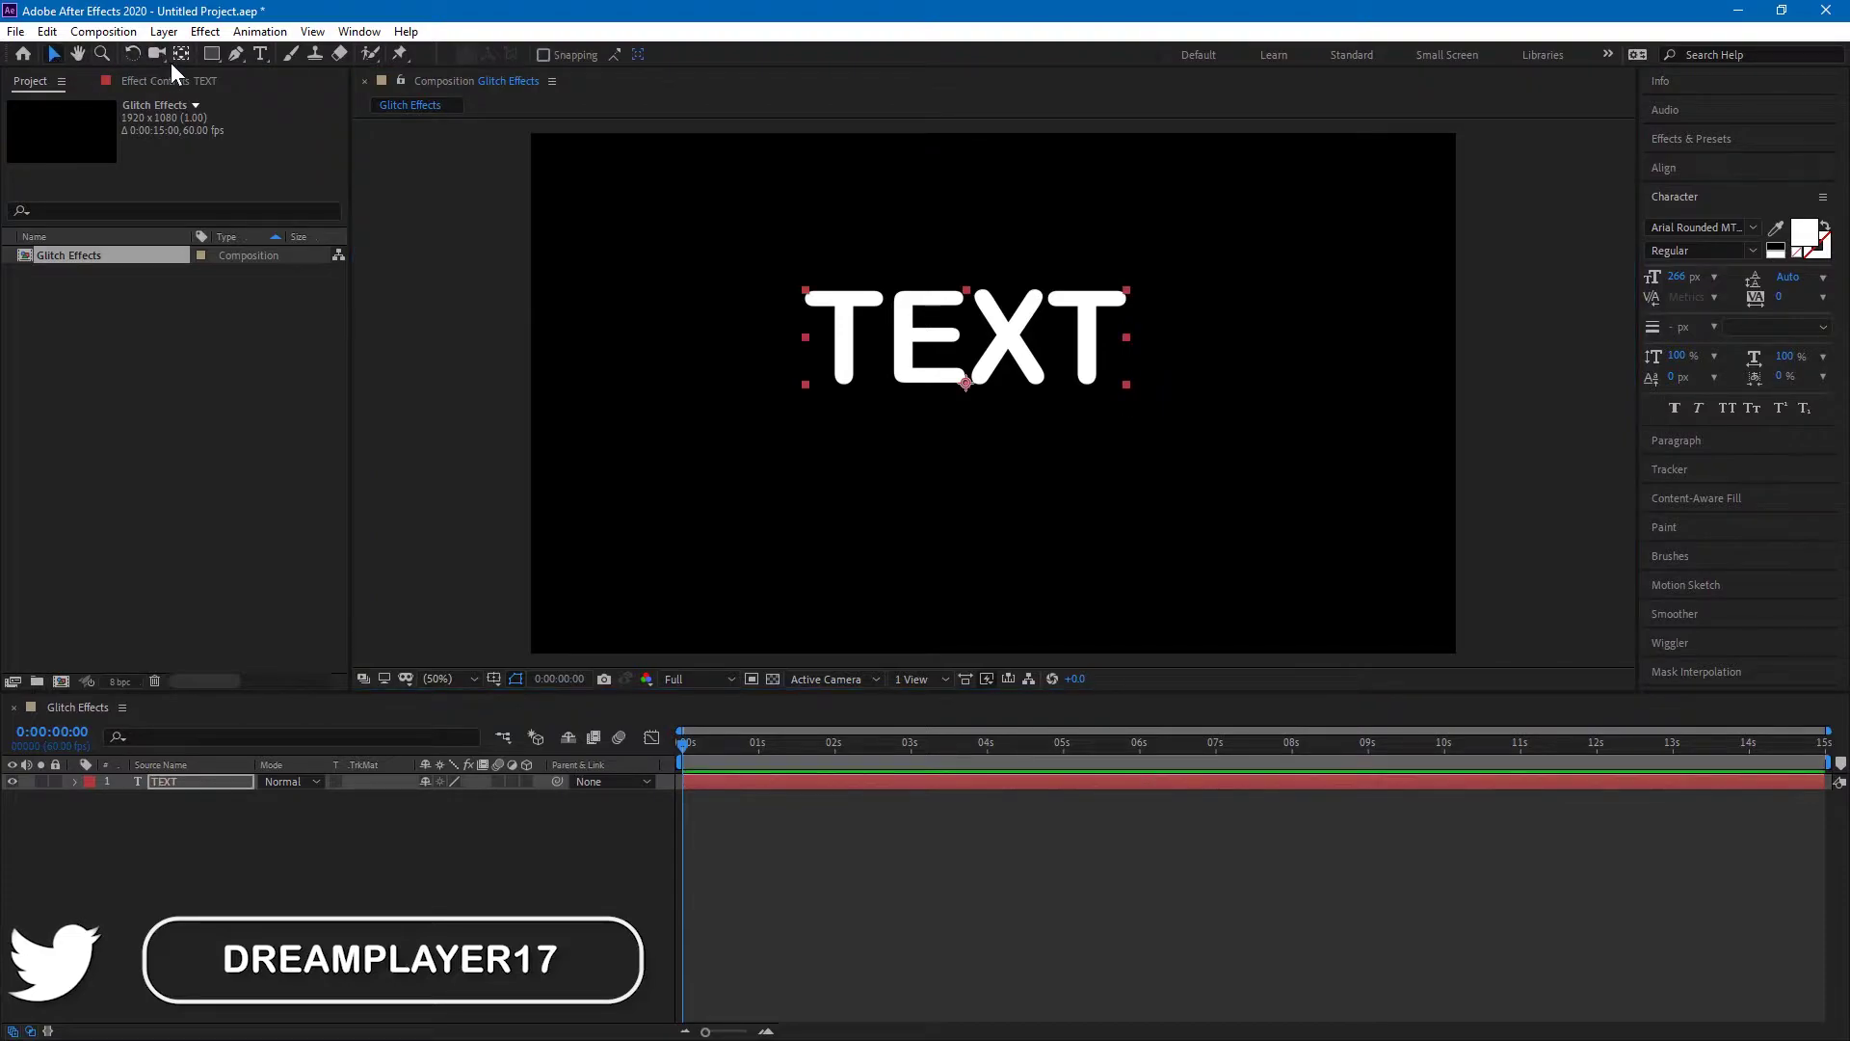
# - Centre the text layer's anchor point on its content and align the layer to the composition's horizontal and vertical centre
pyautogui.click(974, 367)
pyautogui.hotkey('ctrl', 'alt', 'Home')
pyautogui.click(56, 56)
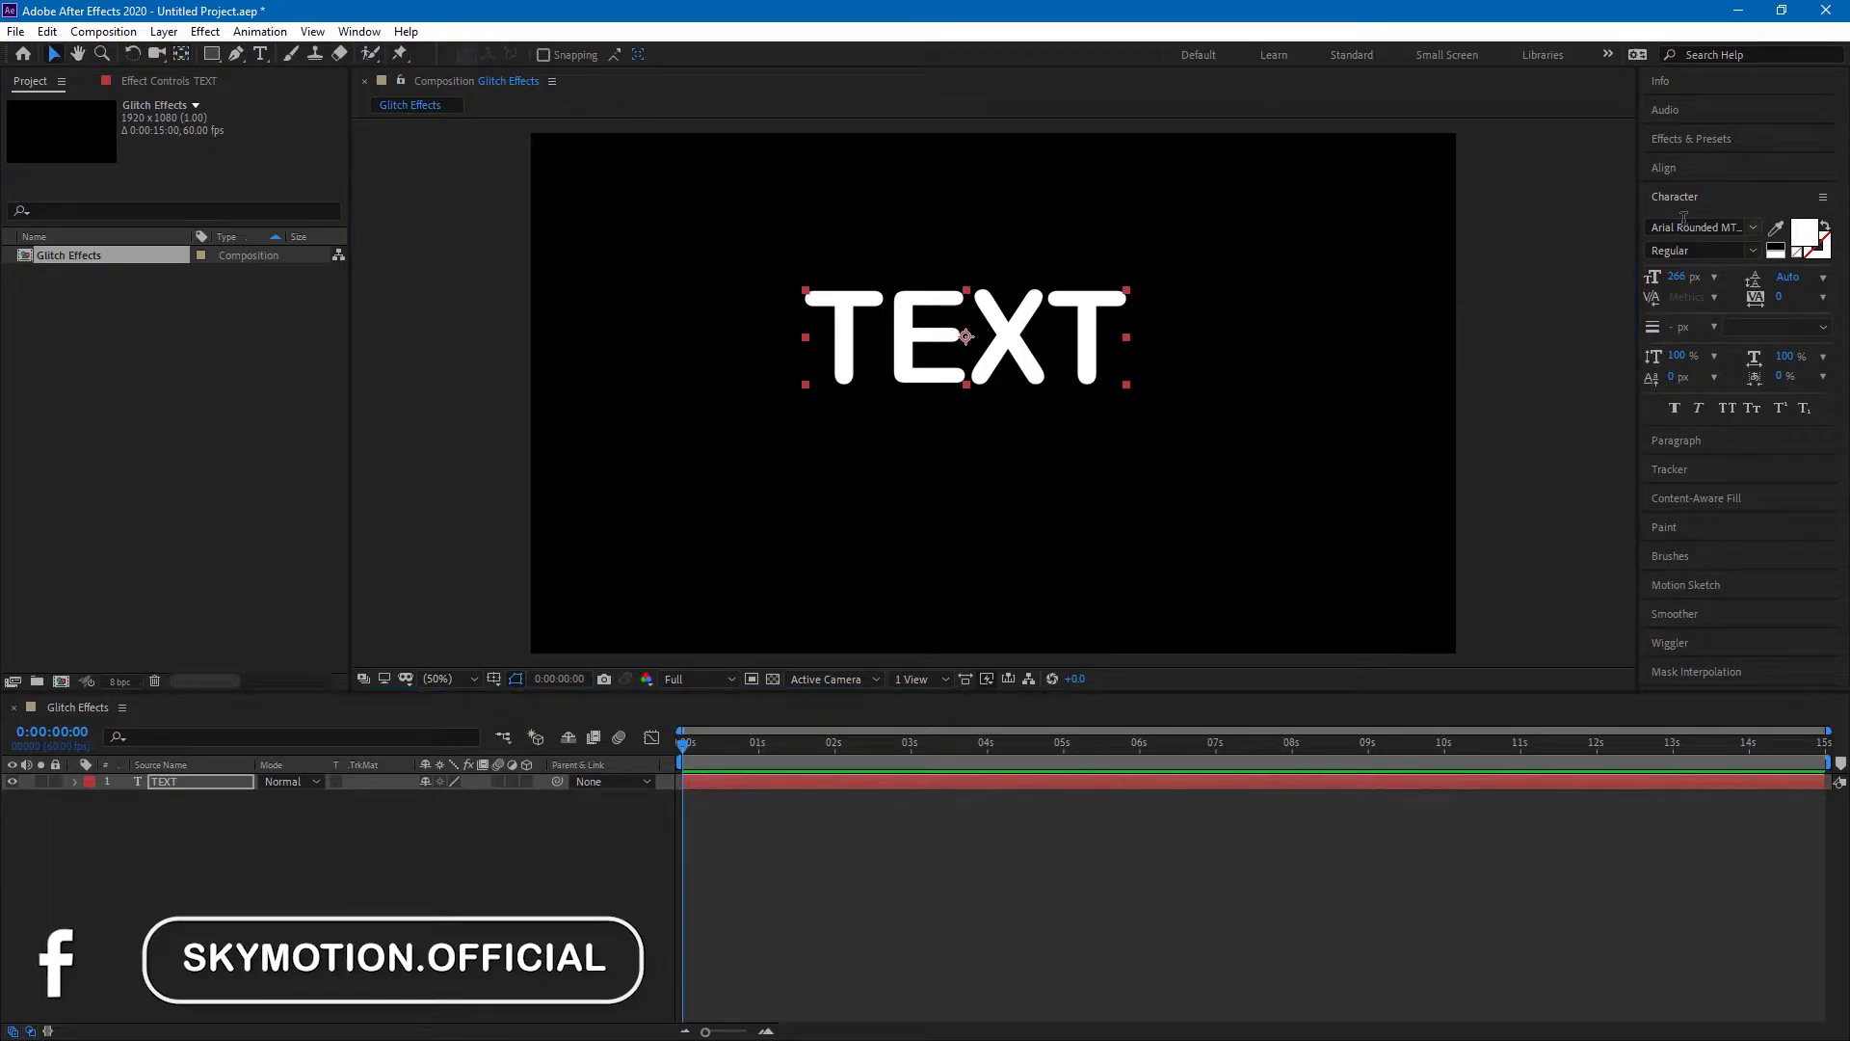
pyautogui.click(1665, 168)
pyautogui.click(1691, 216)
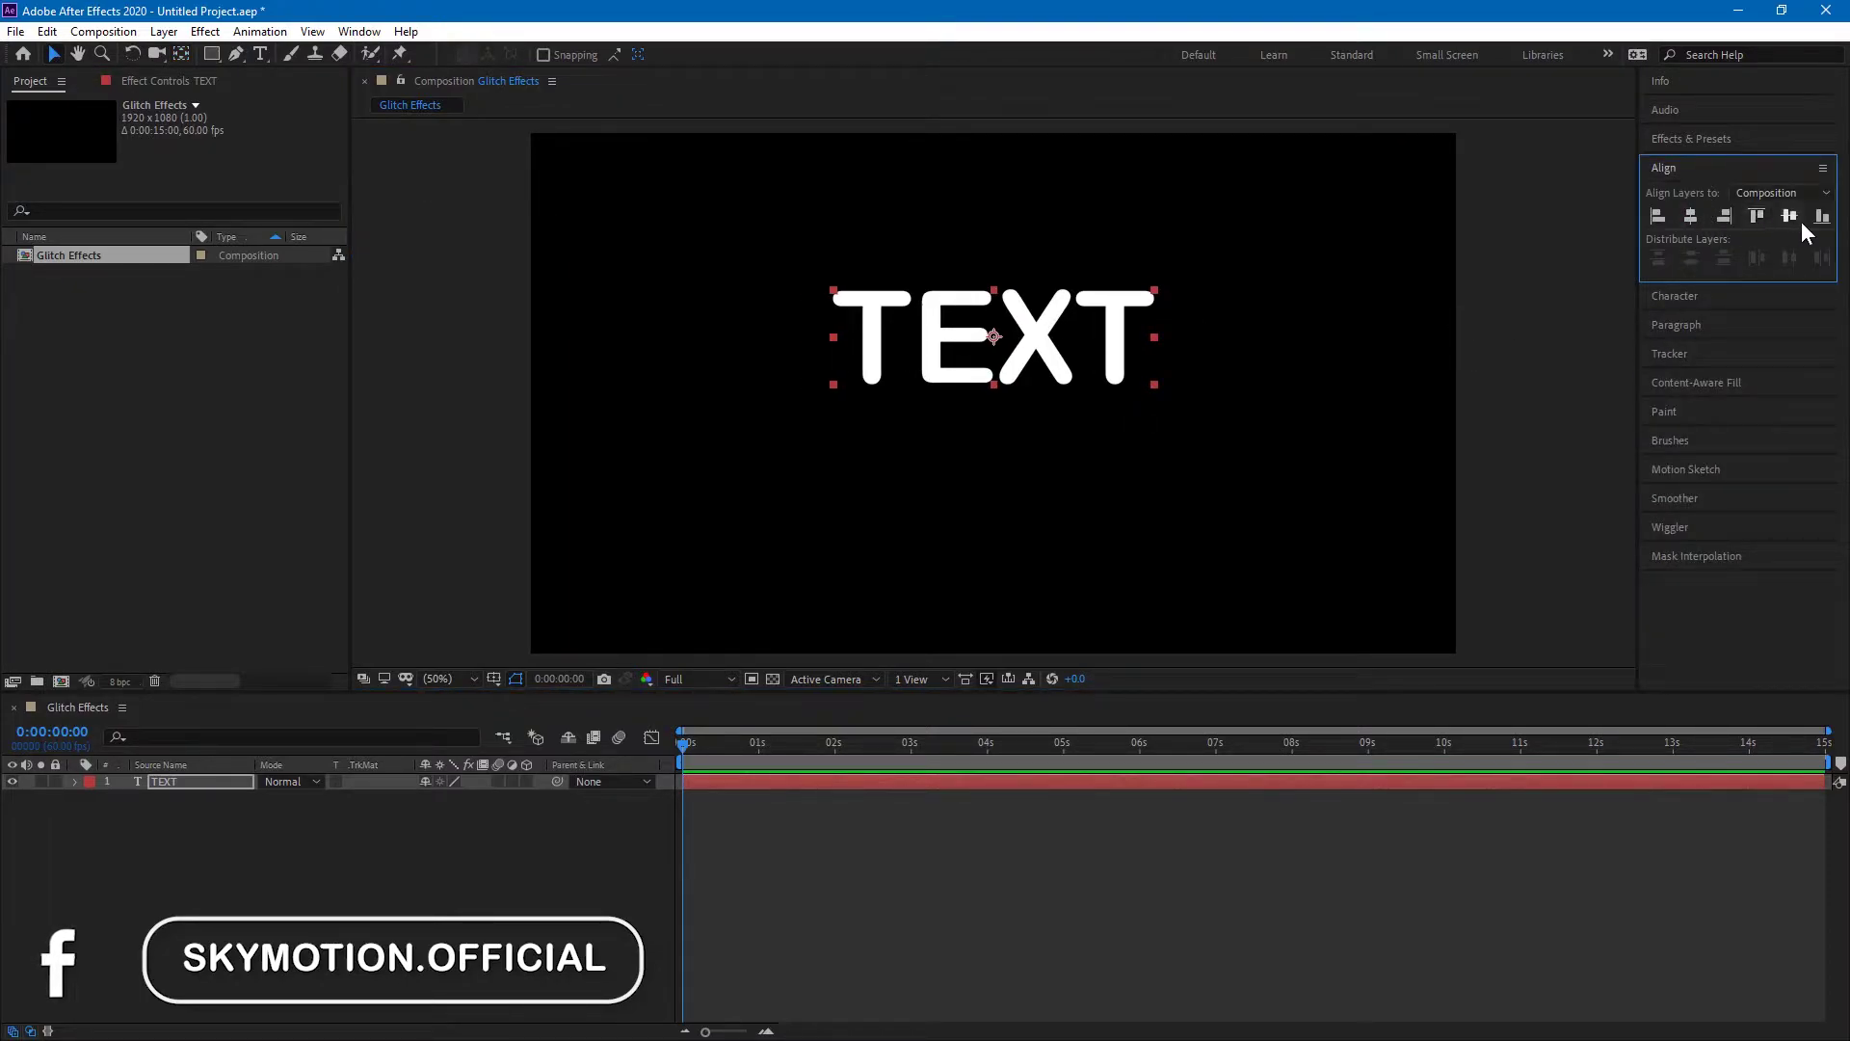
pyautogui.click(1790, 215)
# - Create a white 1920 × 1080 px solid layer named Noise
pyautogui.click(492, 855)
pyautogui.rightClick(280, 874)
pyautogui.moveTo(462, 663)
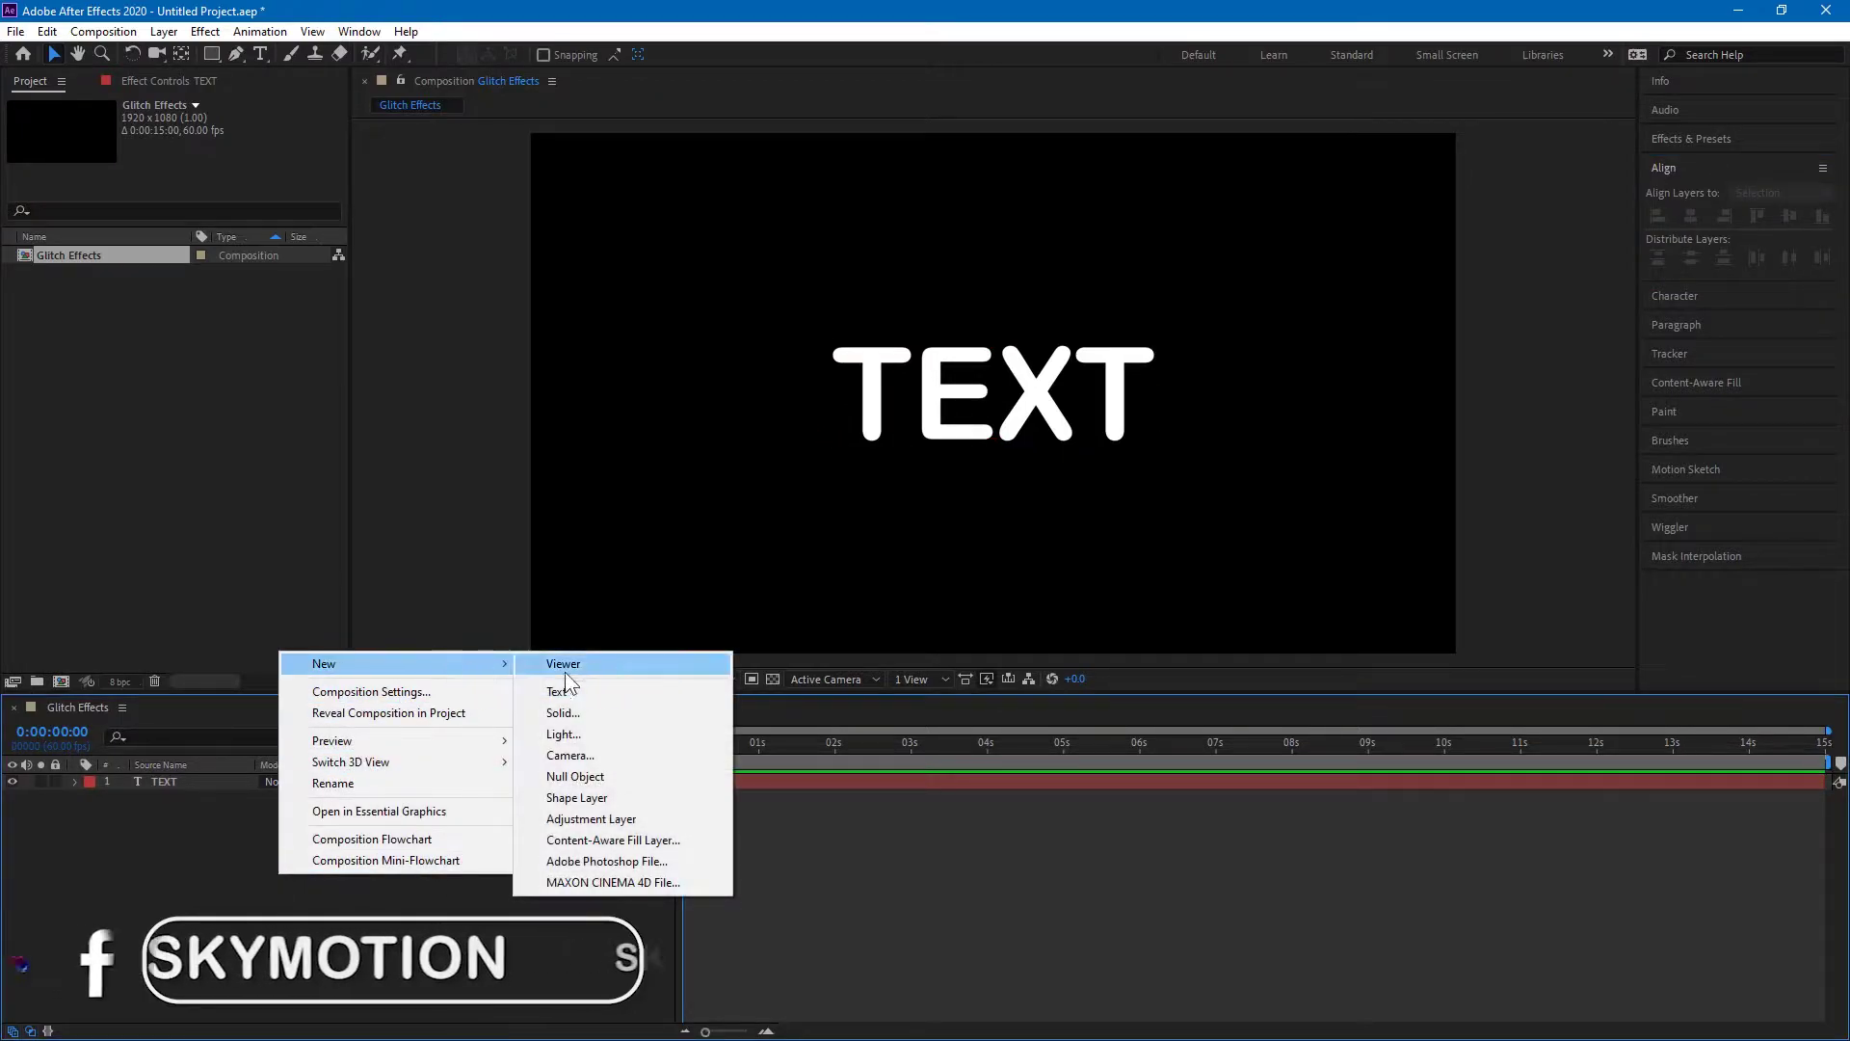
pyautogui.click(596, 715)
pyautogui.write('Noise')
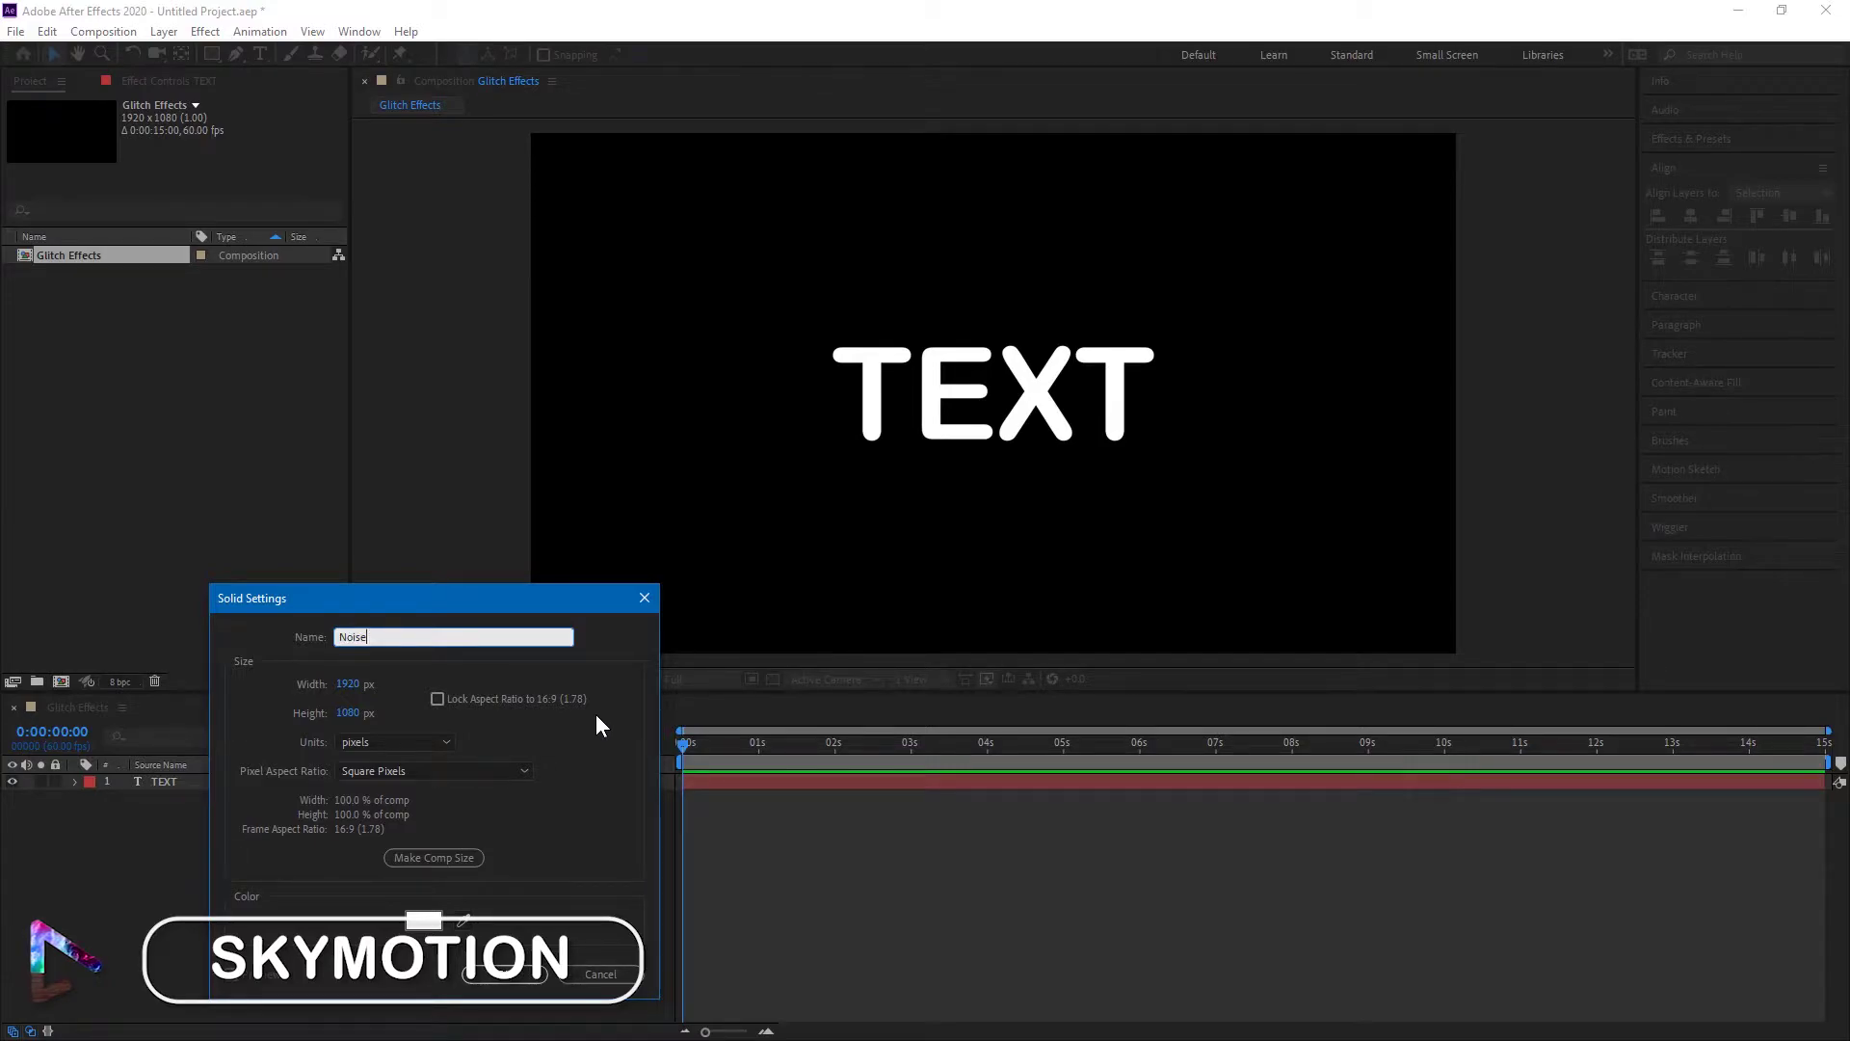
pyautogui.press('Return')
# - Find the Fractal Noise effect and apply it to the Noise solid
pyautogui.click(1688, 138)
pyautogui.click(1710, 162)
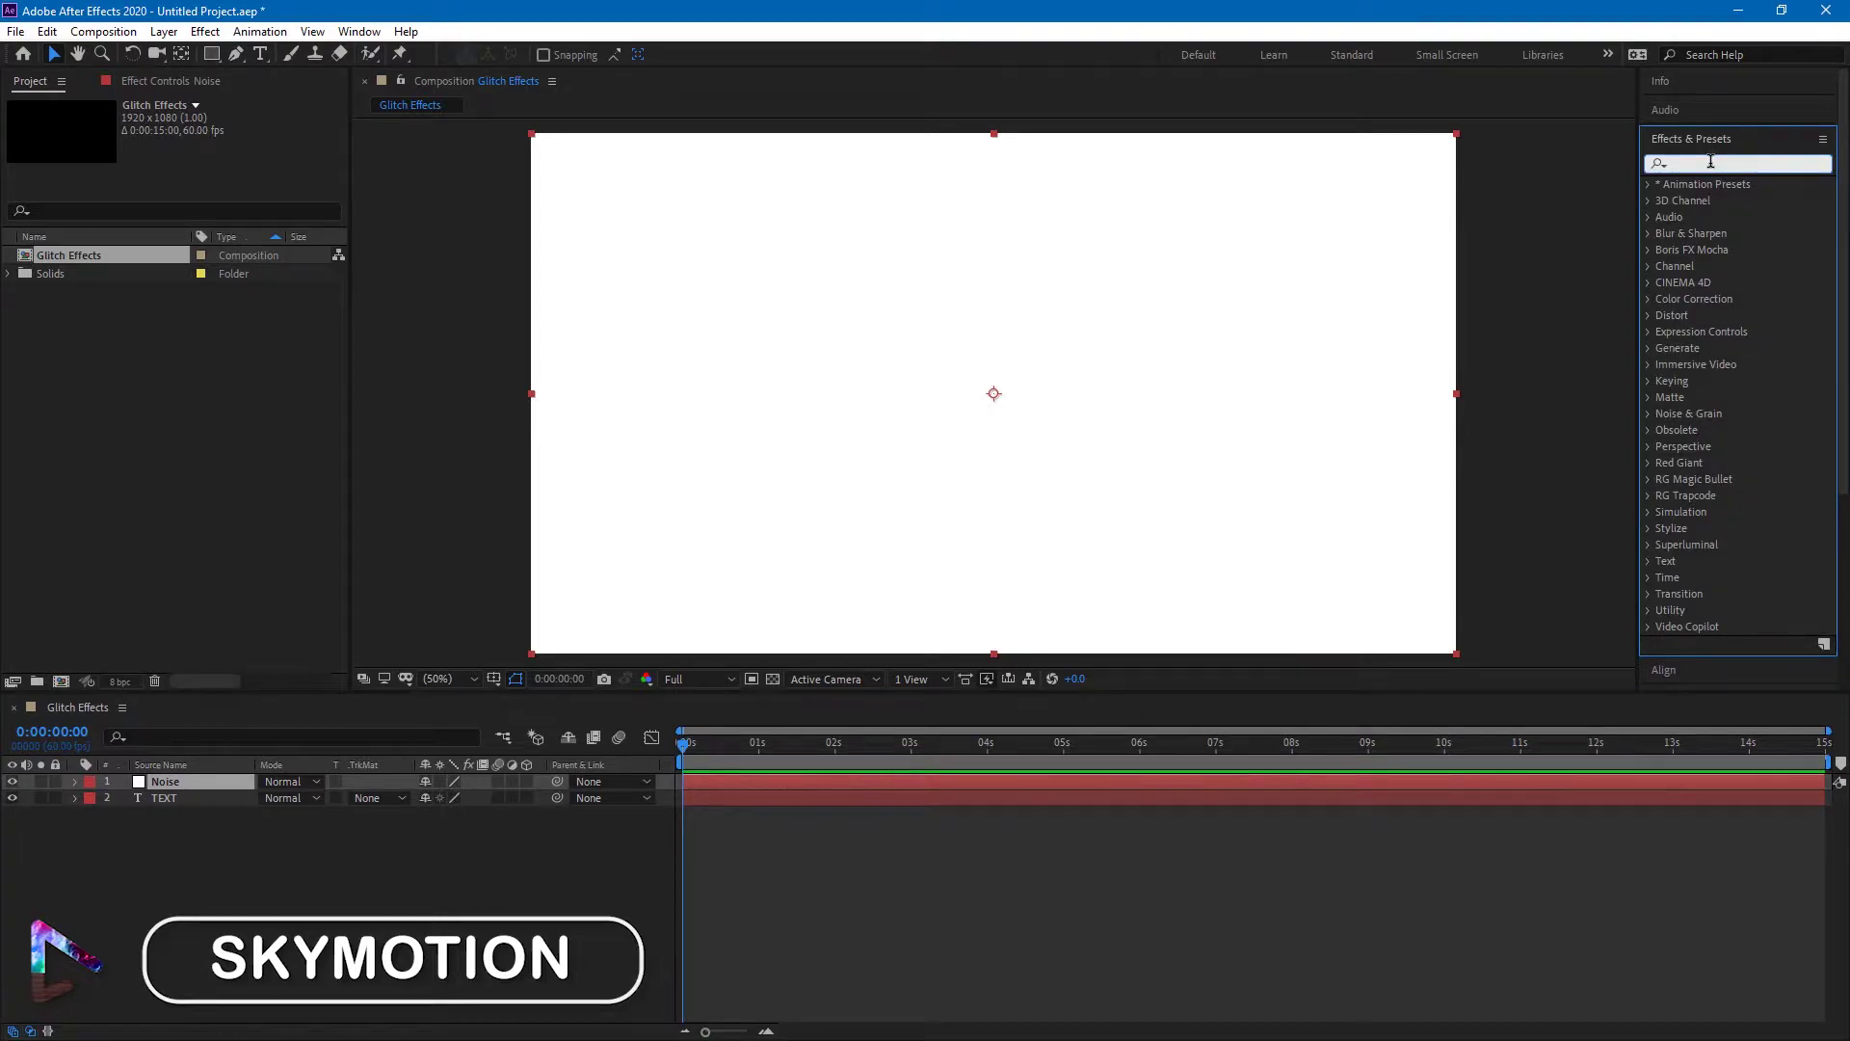
pyautogui.write('frac')
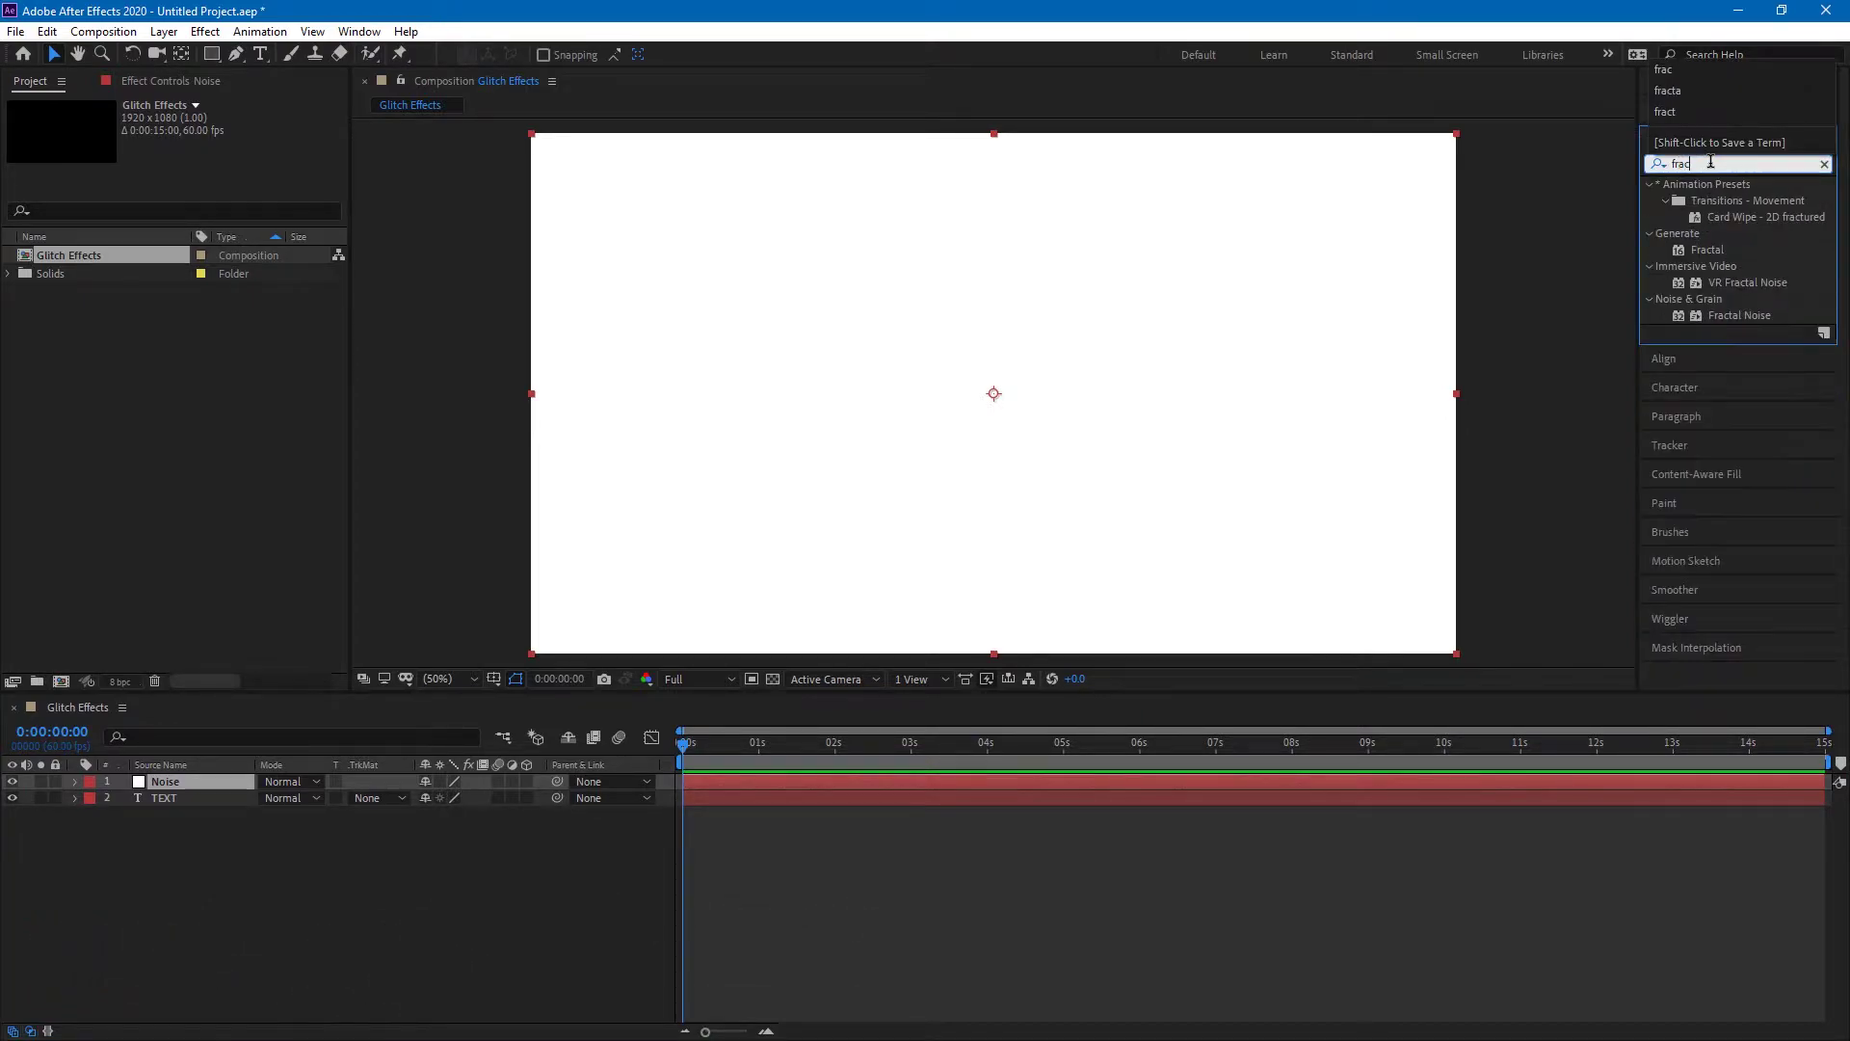
pyautogui.click(1727, 316)
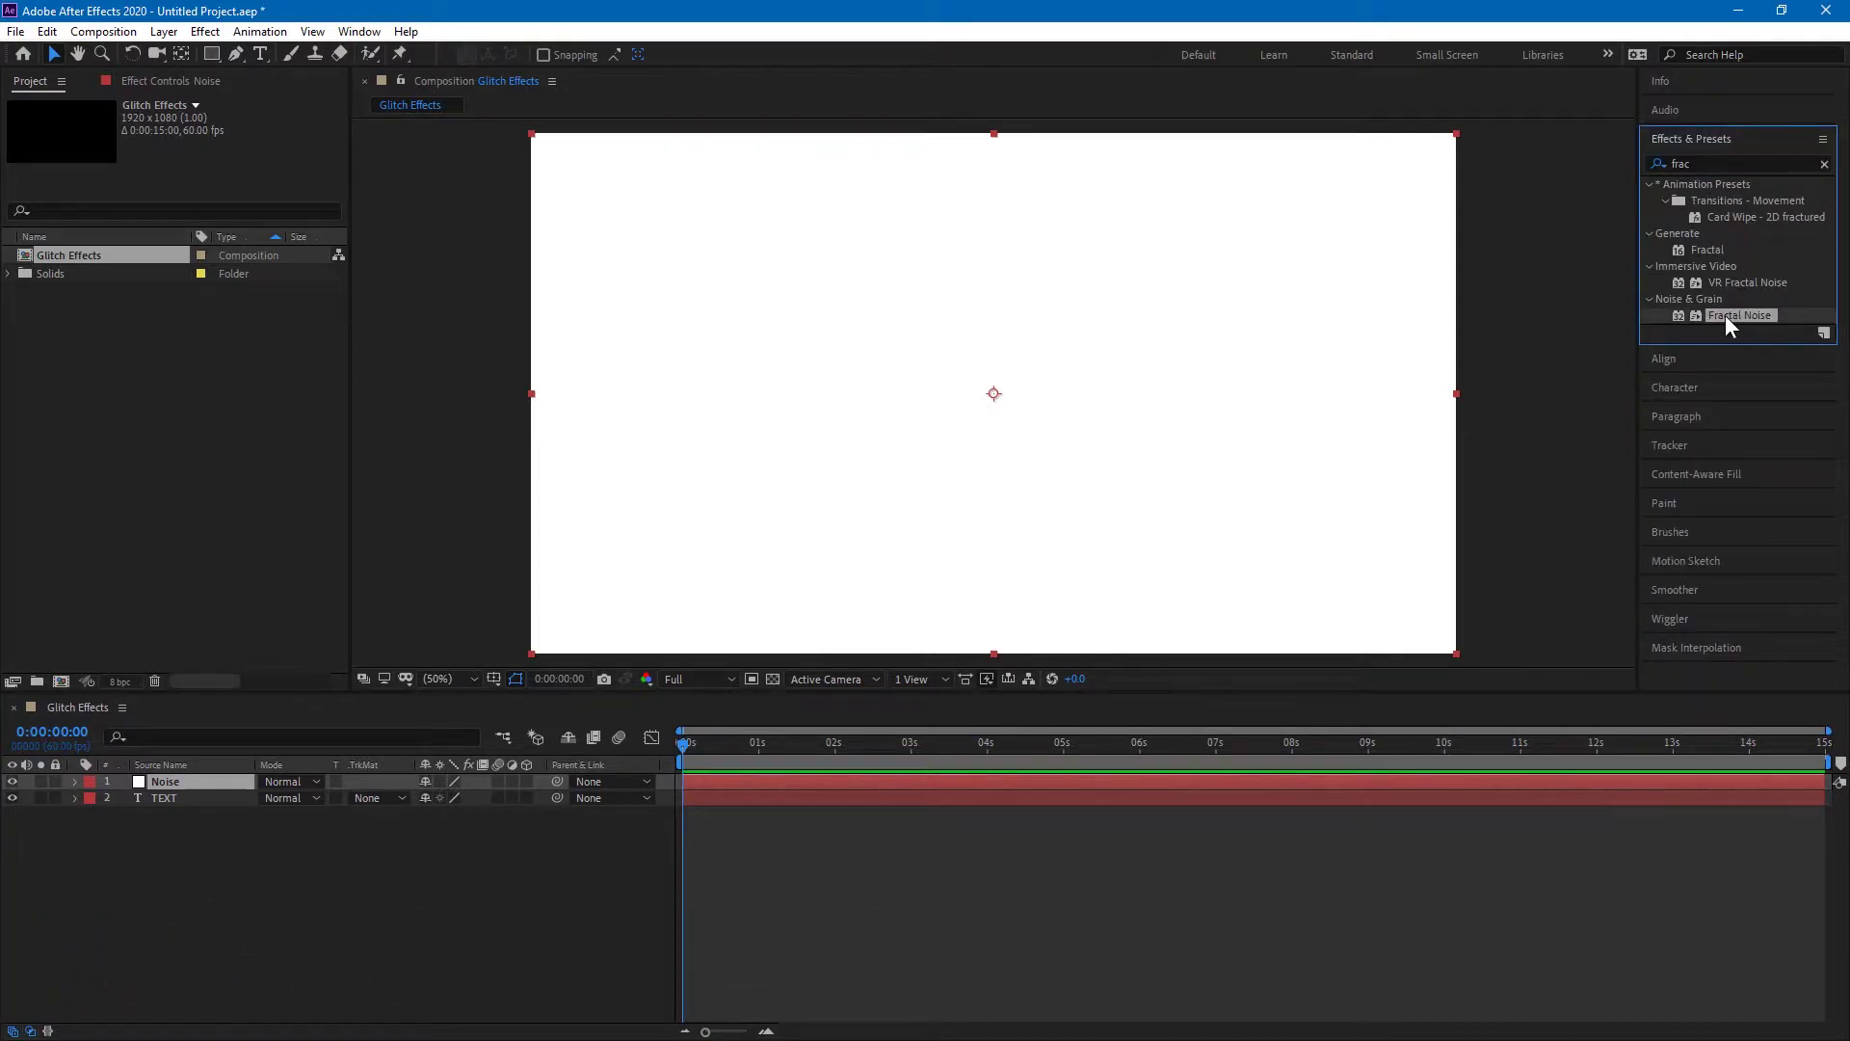
pyautogui.moveTo(1706, 319); pyautogui.dragTo(777, 566)
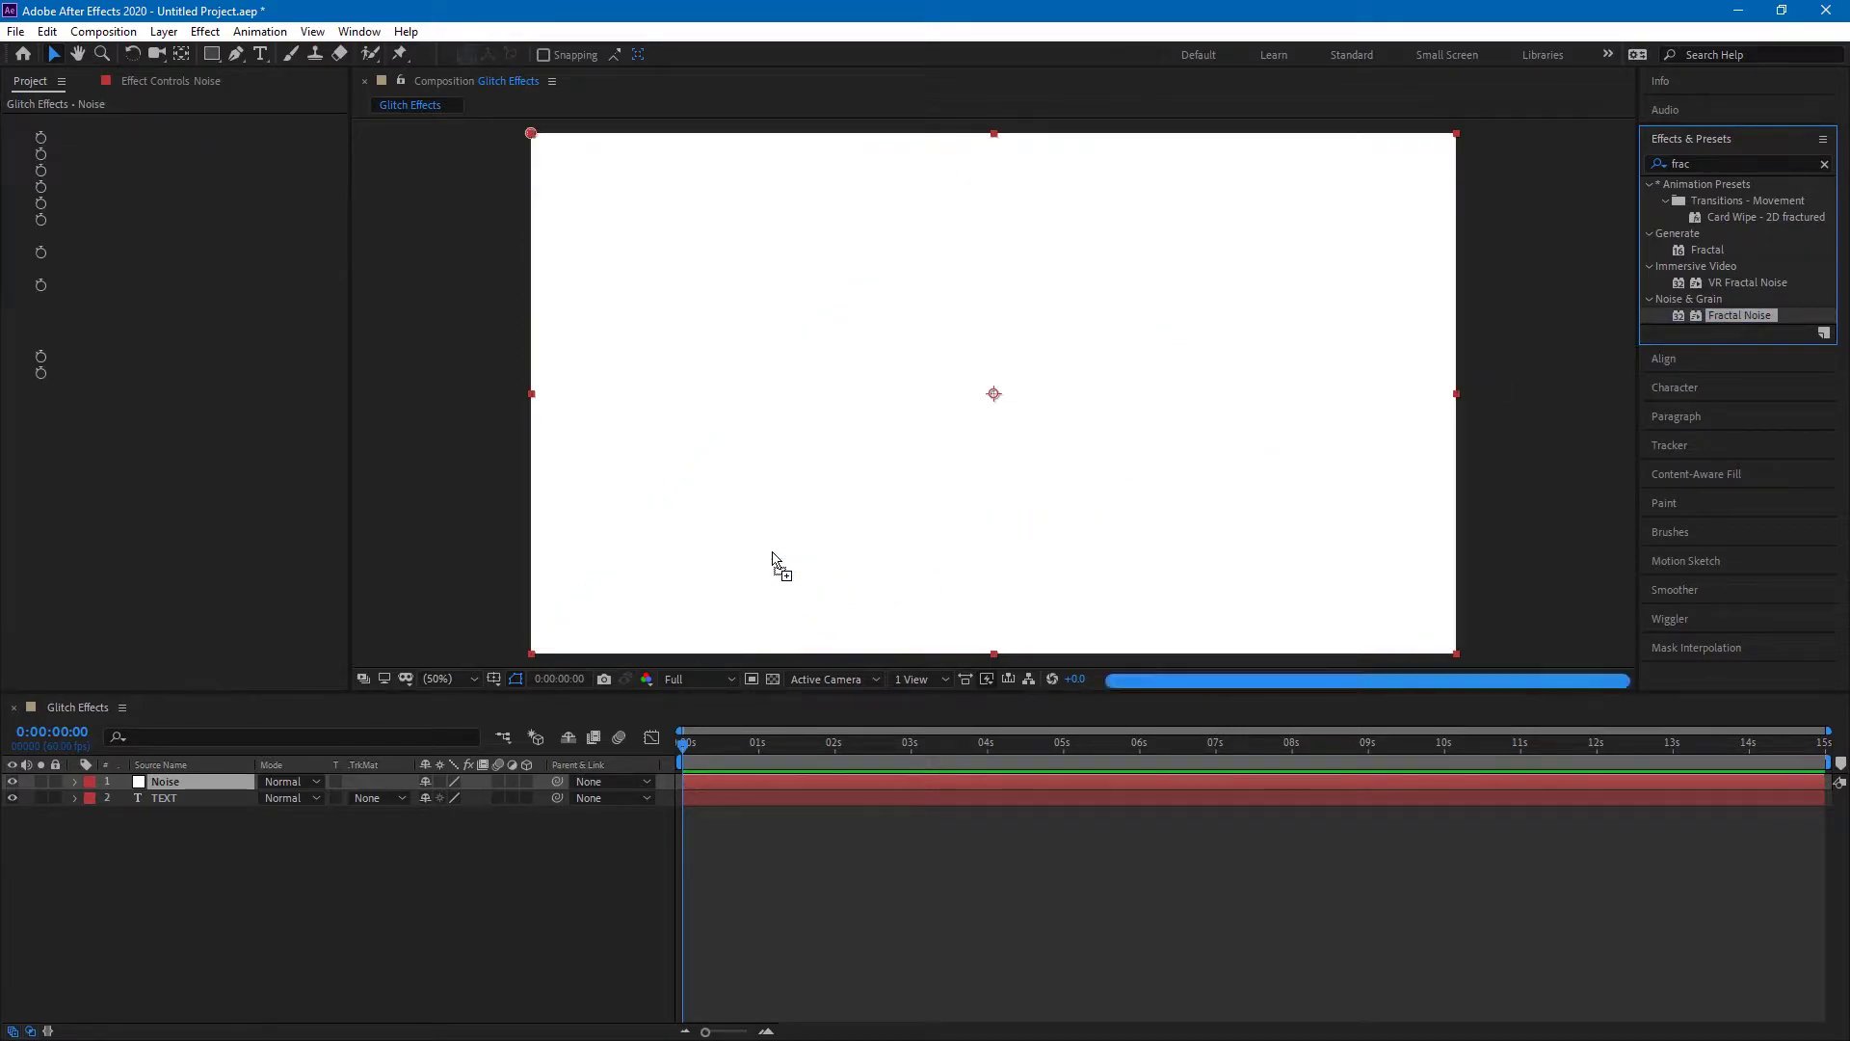
# - Set the Fractal Noise effect's noise type to Block
pyautogui.click(283, 137)
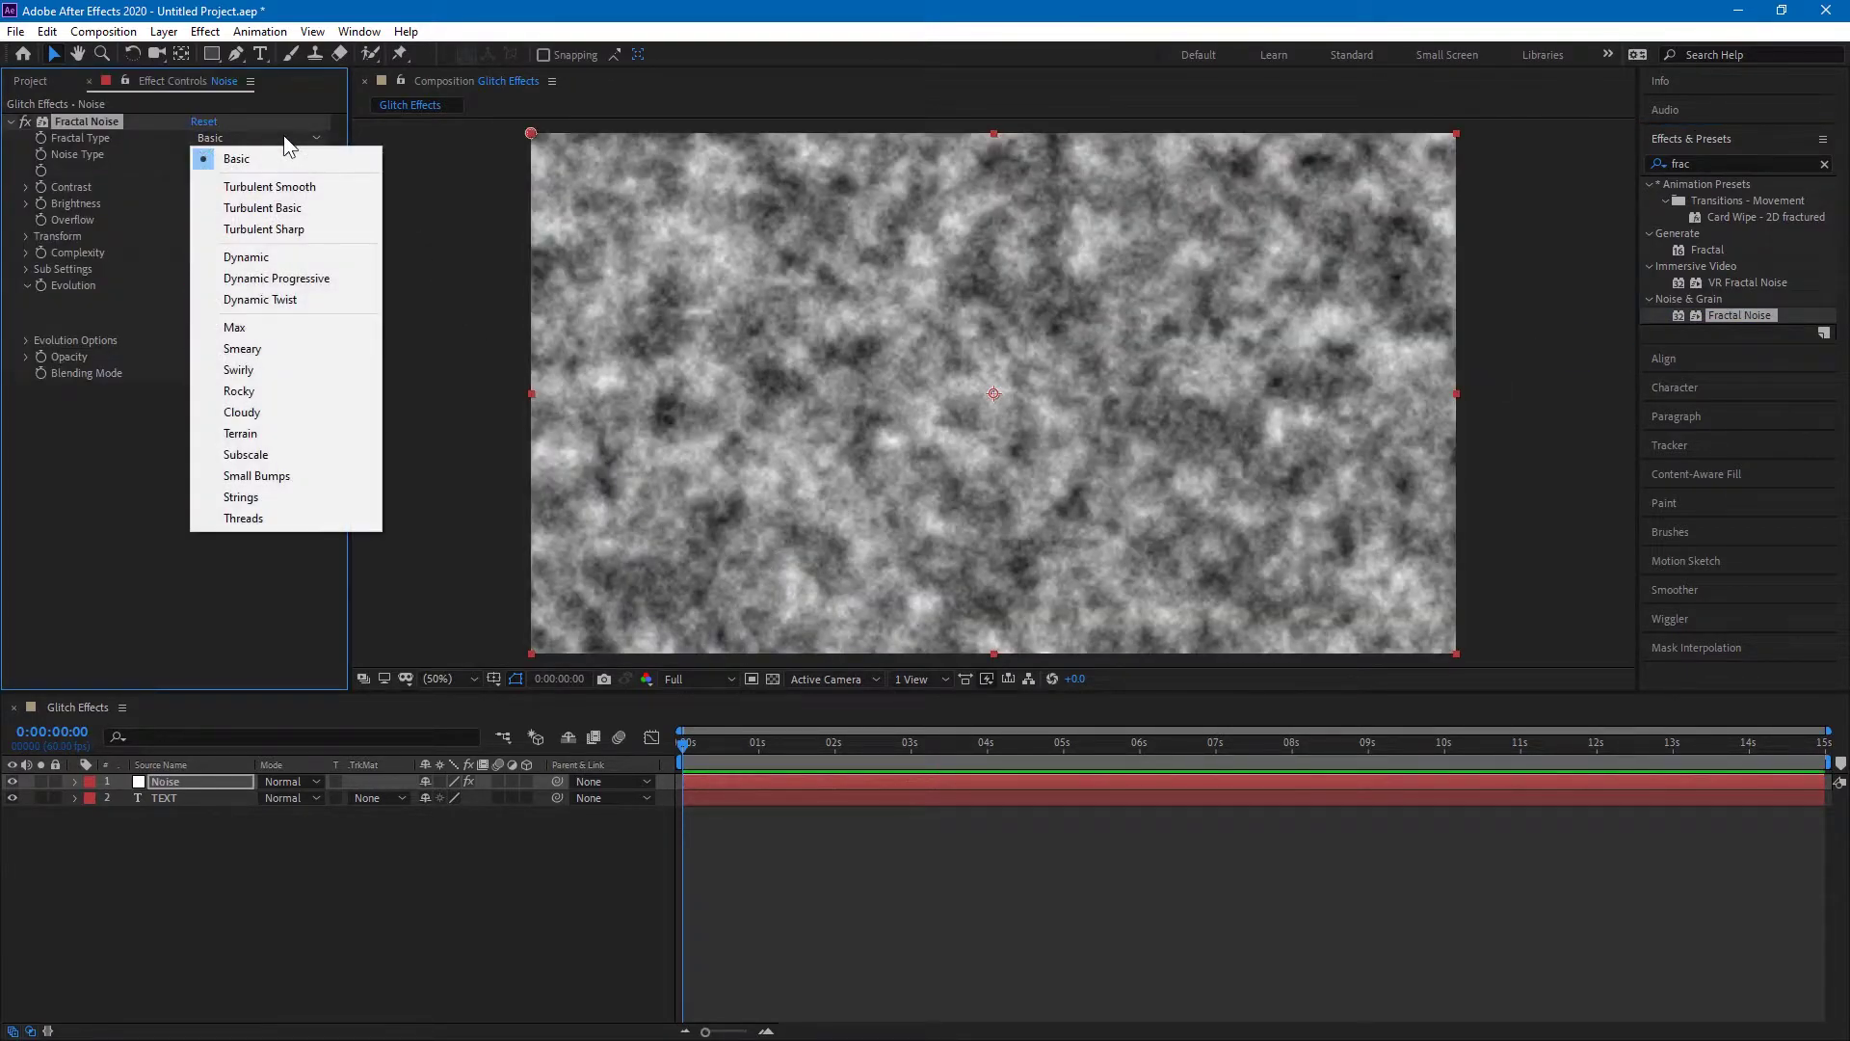
pyautogui.click(231, 153)
pyautogui.click(236, 156)
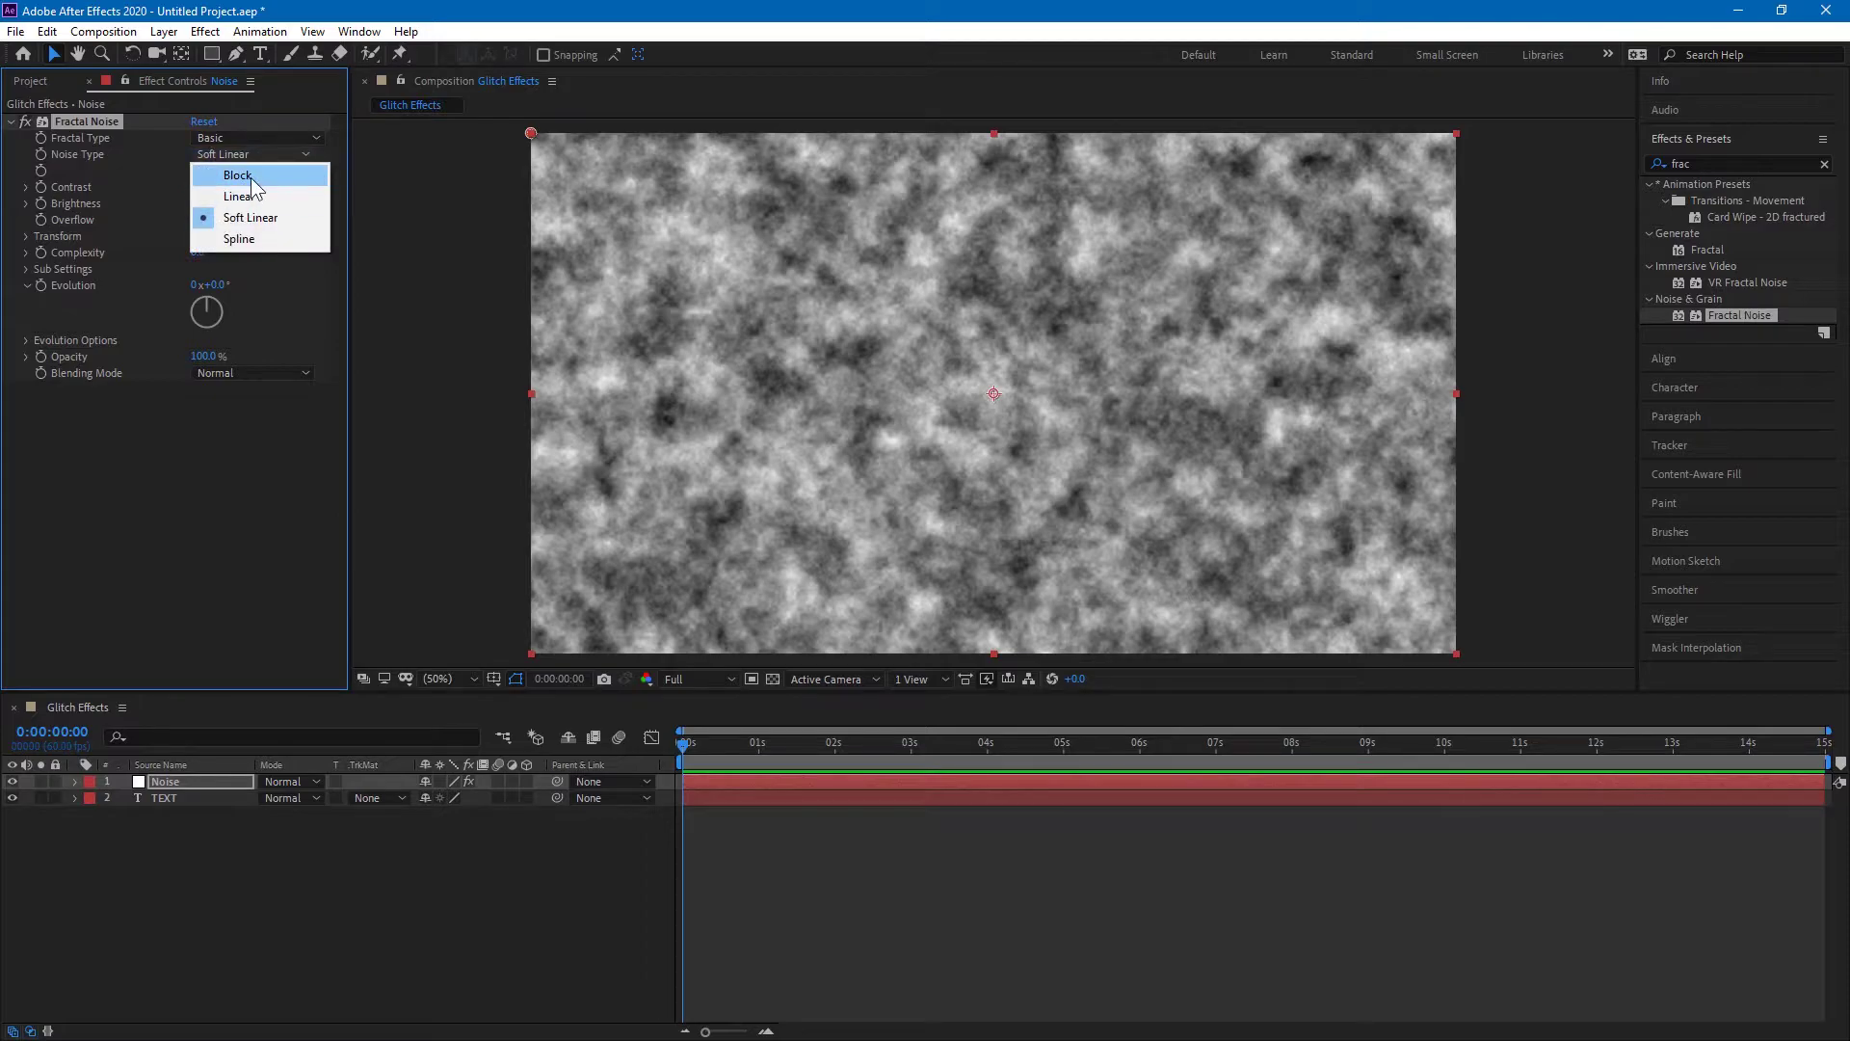
pyautogui.click(250, 177)
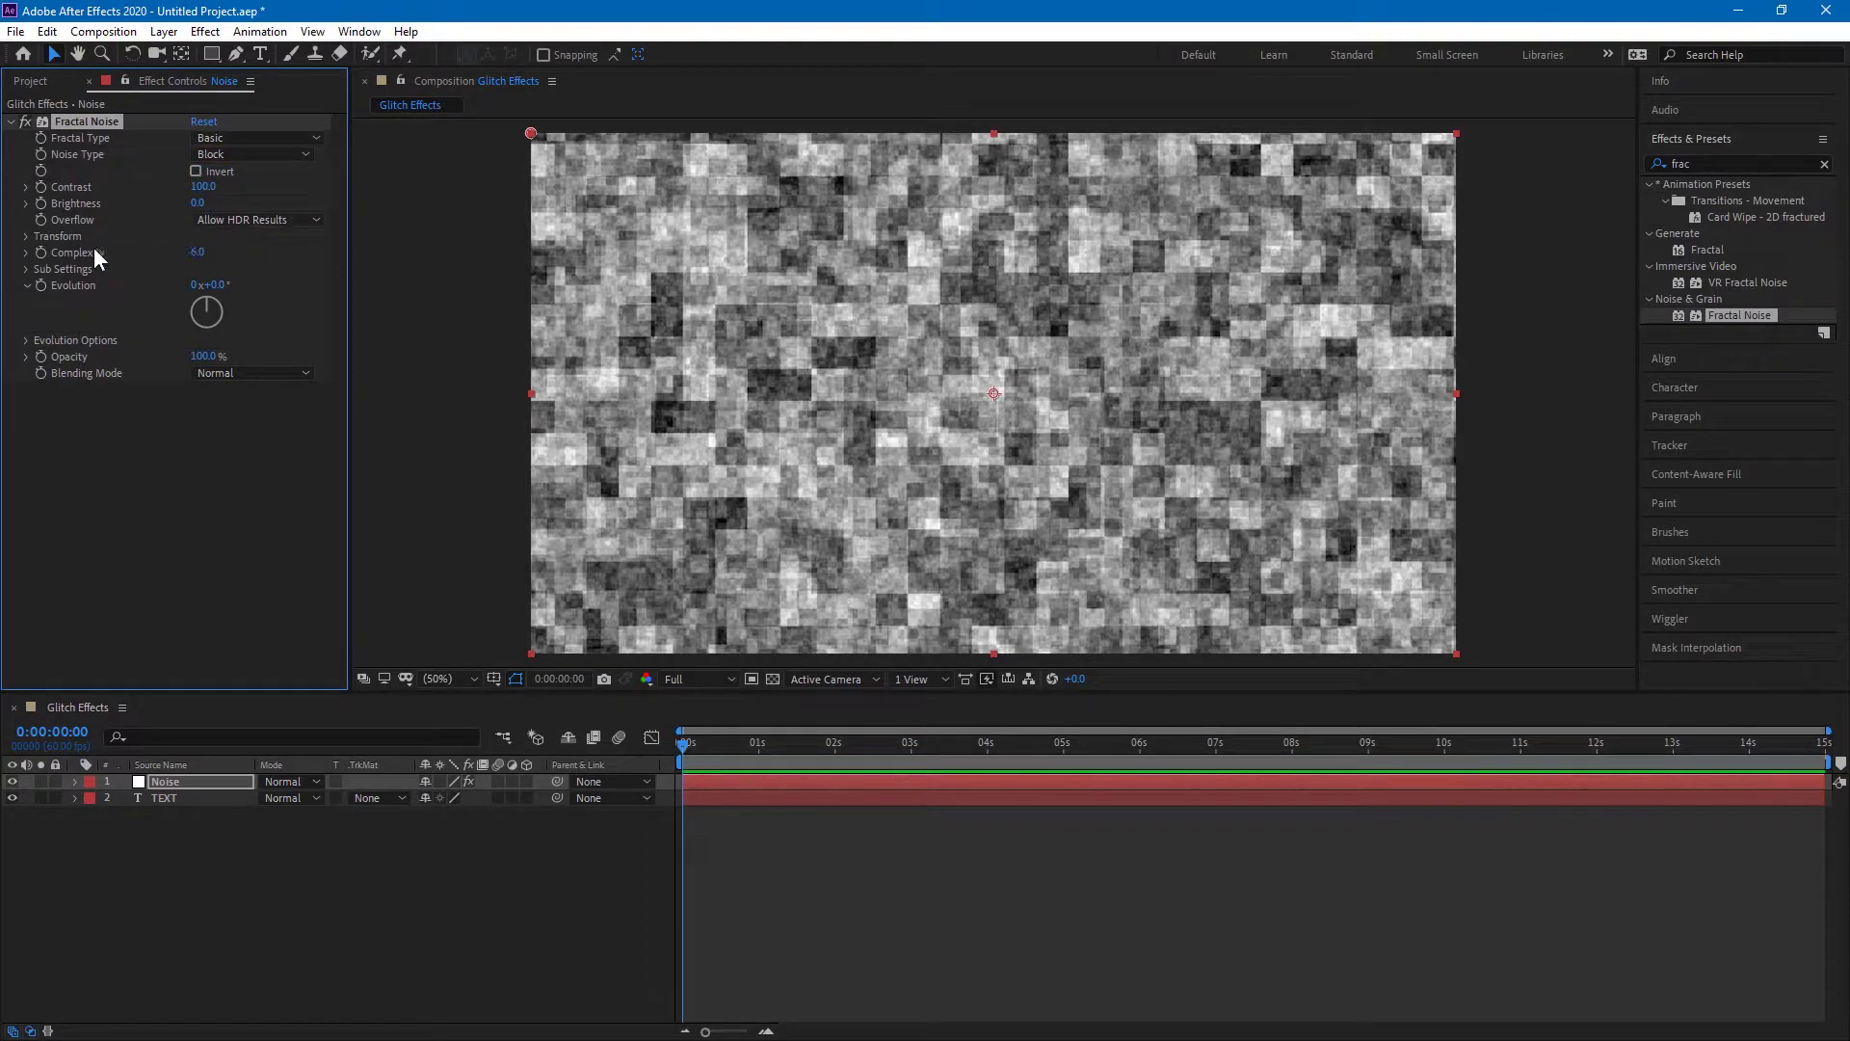
# - Turn off uniform scaling in the Fractal Noise transform and reduce scale width to about 50 and scale height to about 52
pyautogui.click(26, 236)
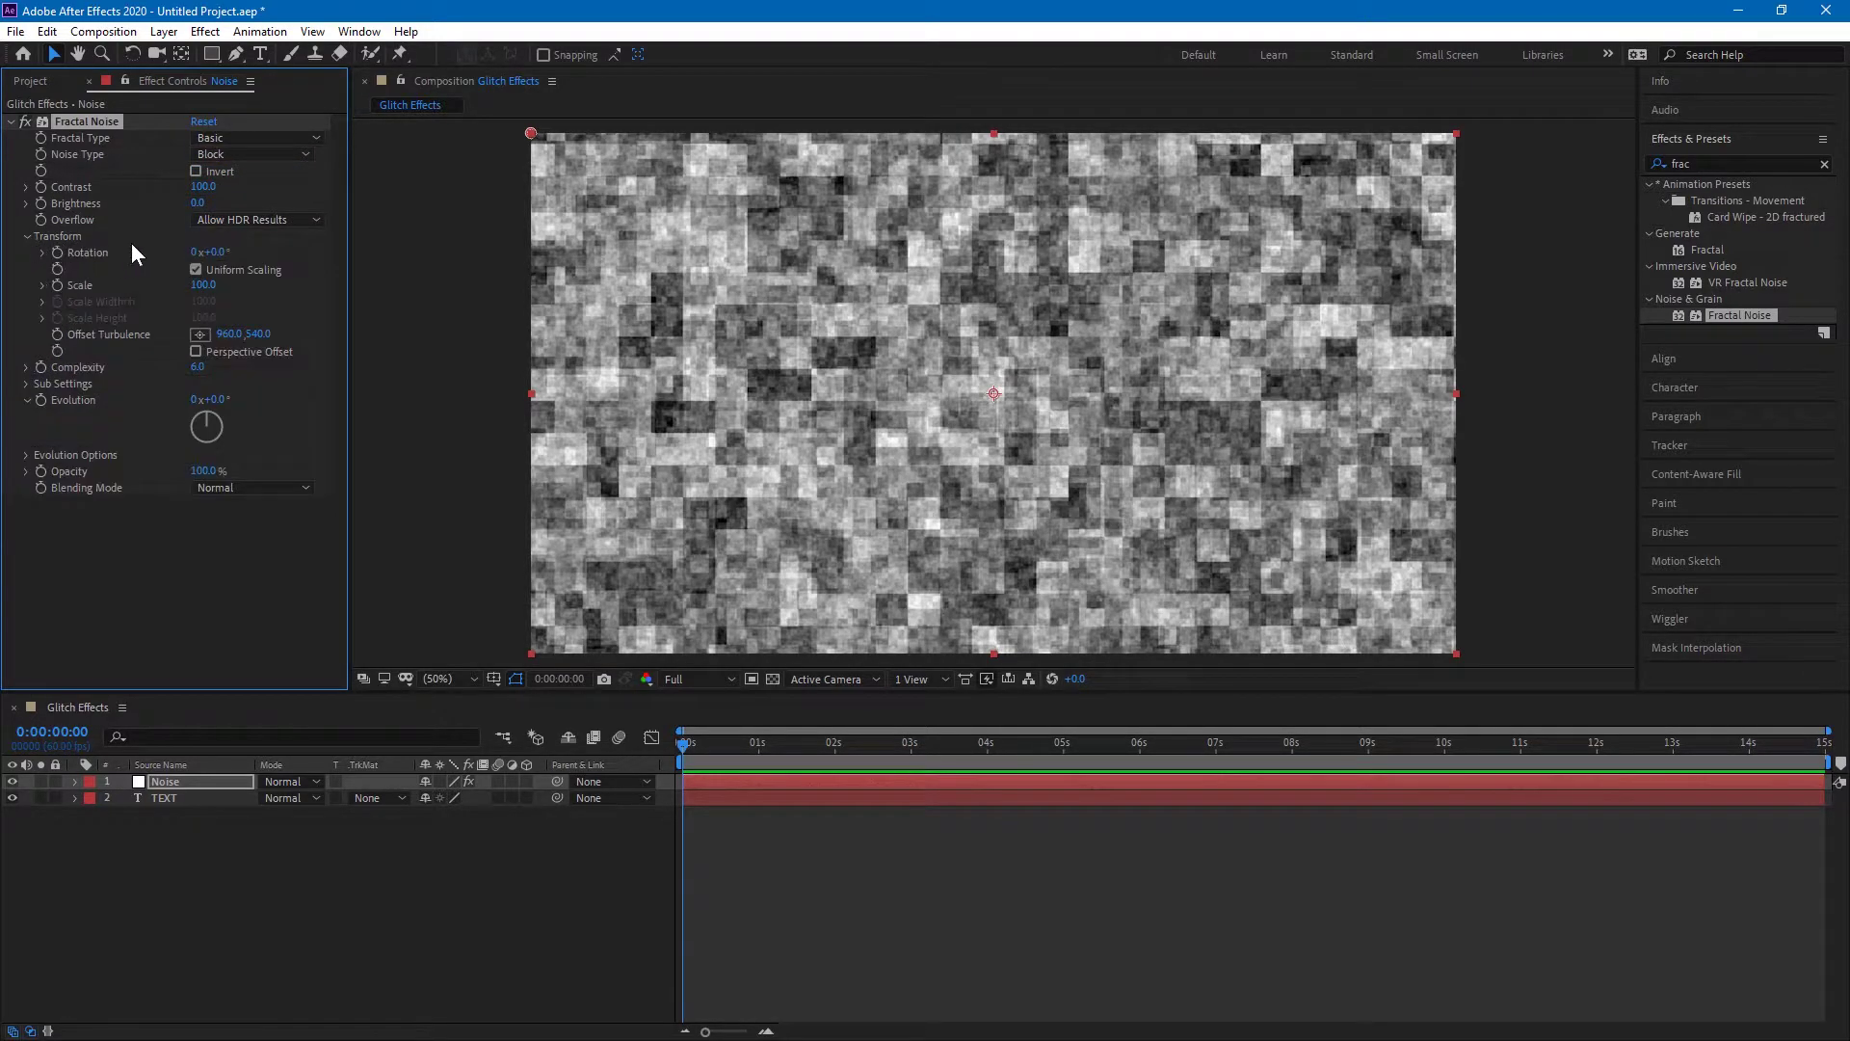
pyautogui.click(194, 269)
pyautogui.moveTo(125, 328); pyautogui.dragTo(84, 369)
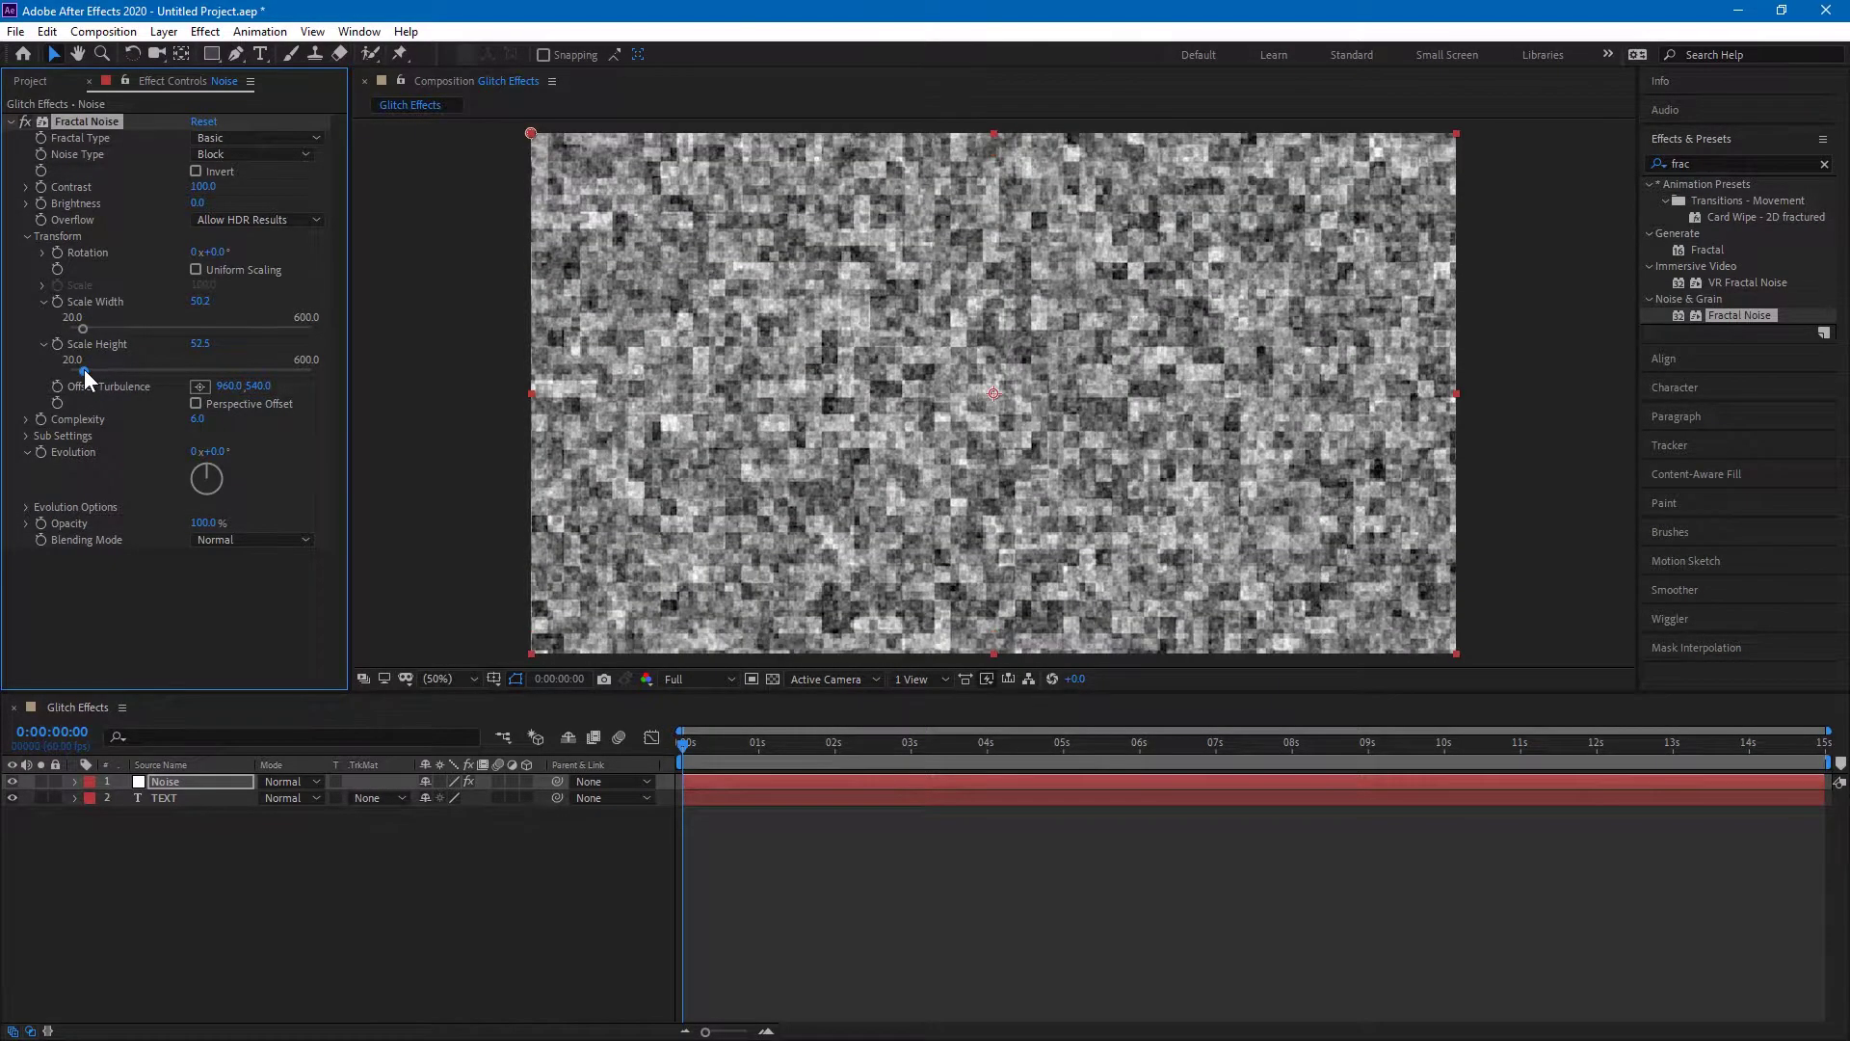
pyautogui.click(246, 603)
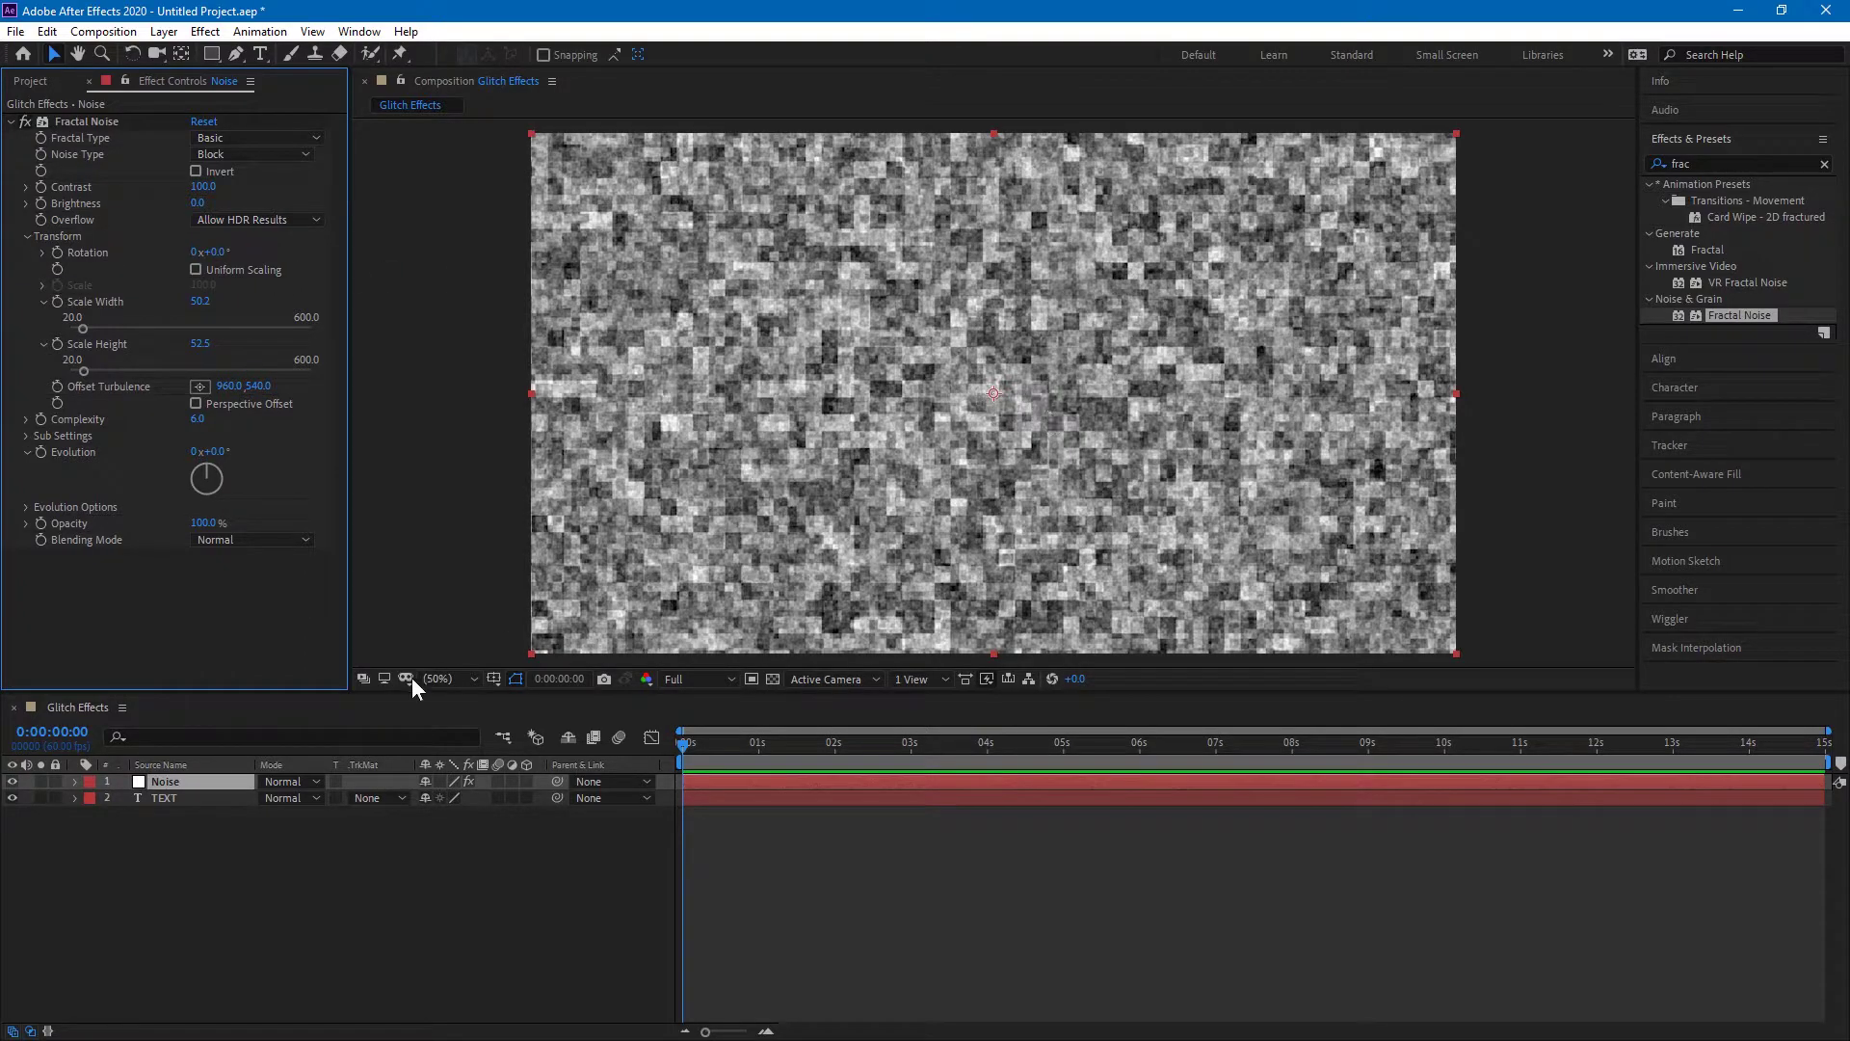
# - Pre-compose the Noise layer as "Noise ef", moving all attributes into the new composition
pyautogui.rightClick(162, 788)
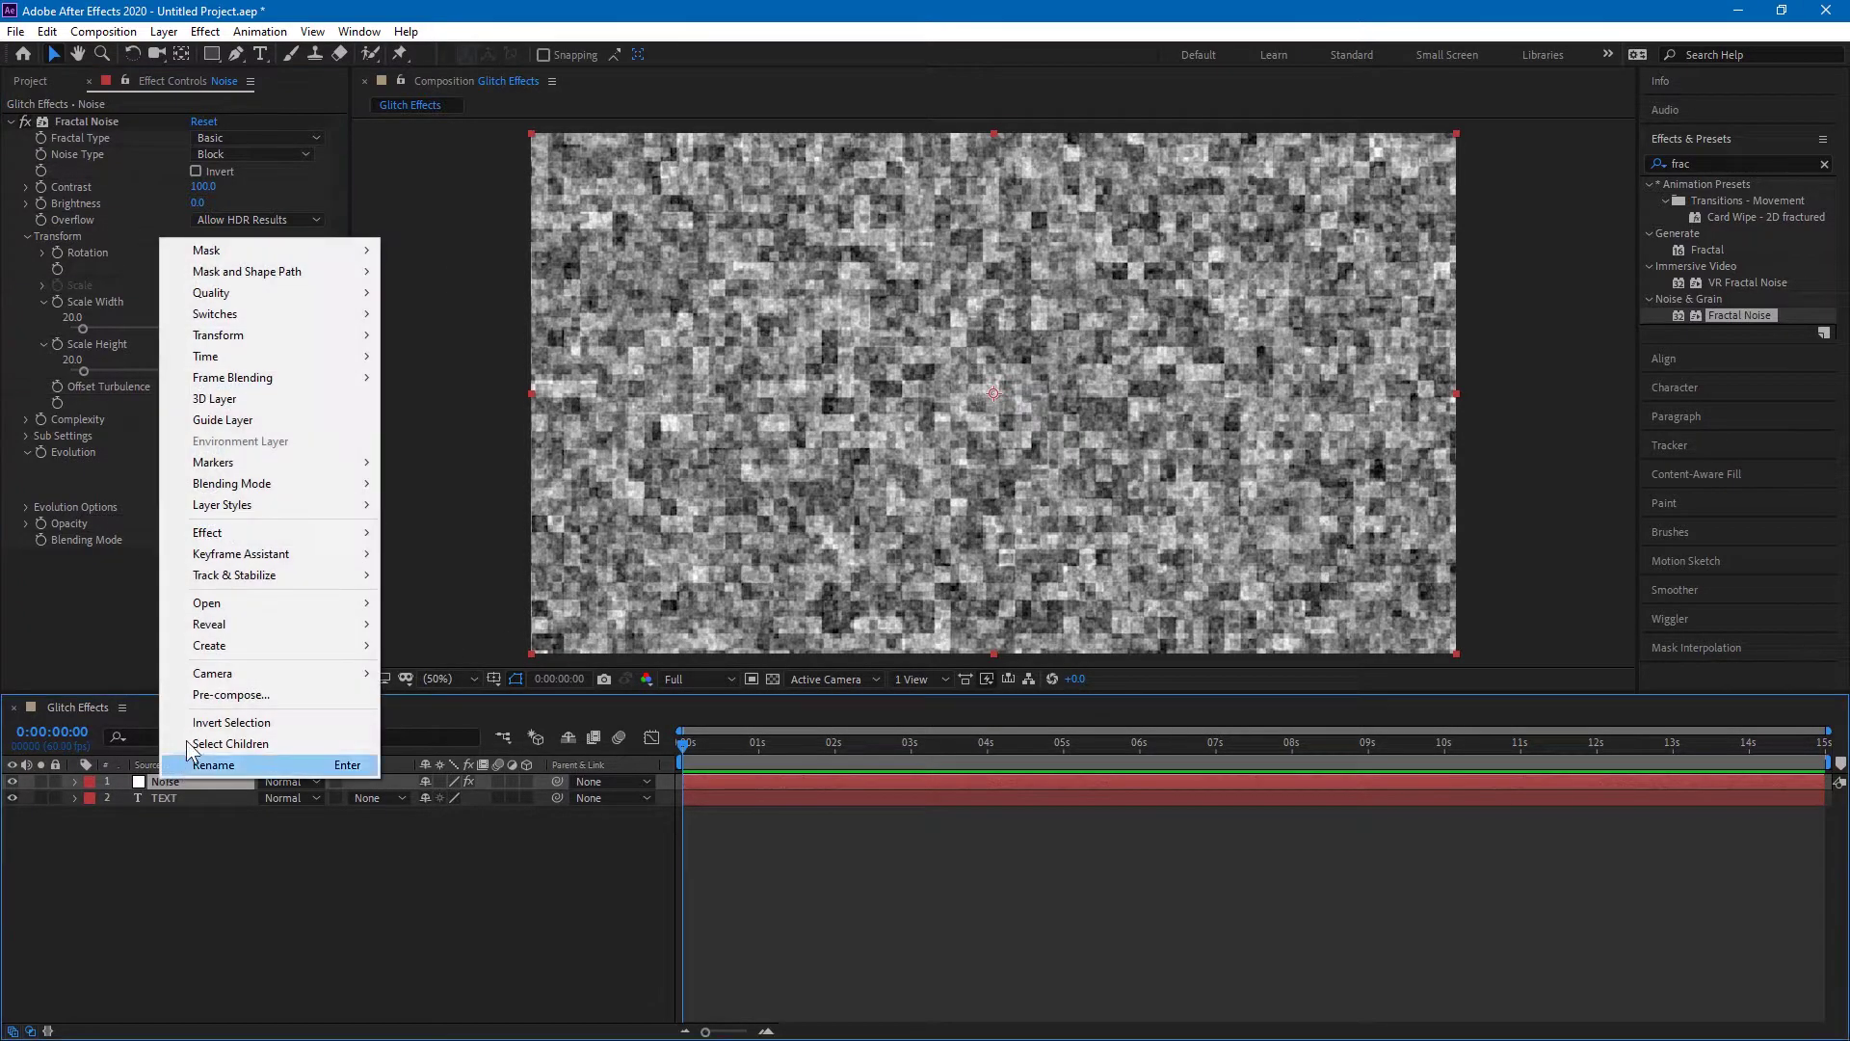
pyautogui.click(218, 690)
pyautogui.write('N')
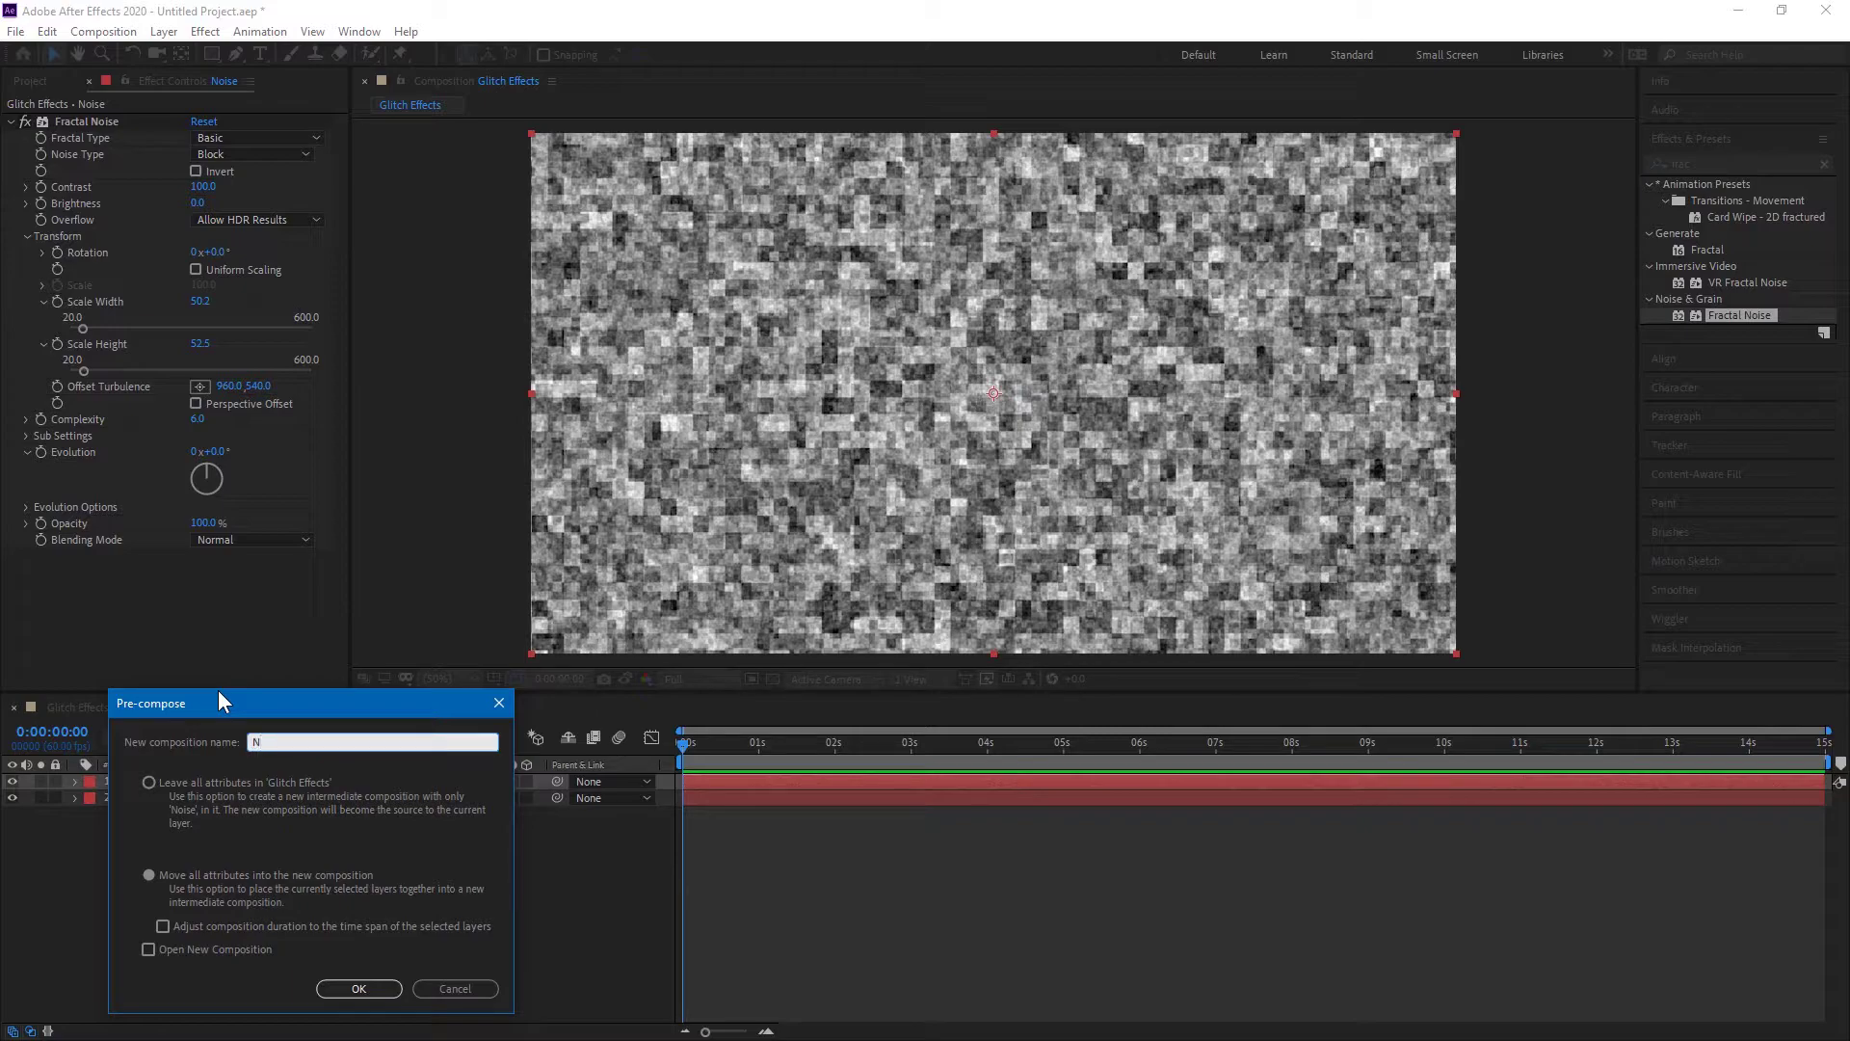
pyautogui.write('oise ef')
pyautogui.click(172, 877)
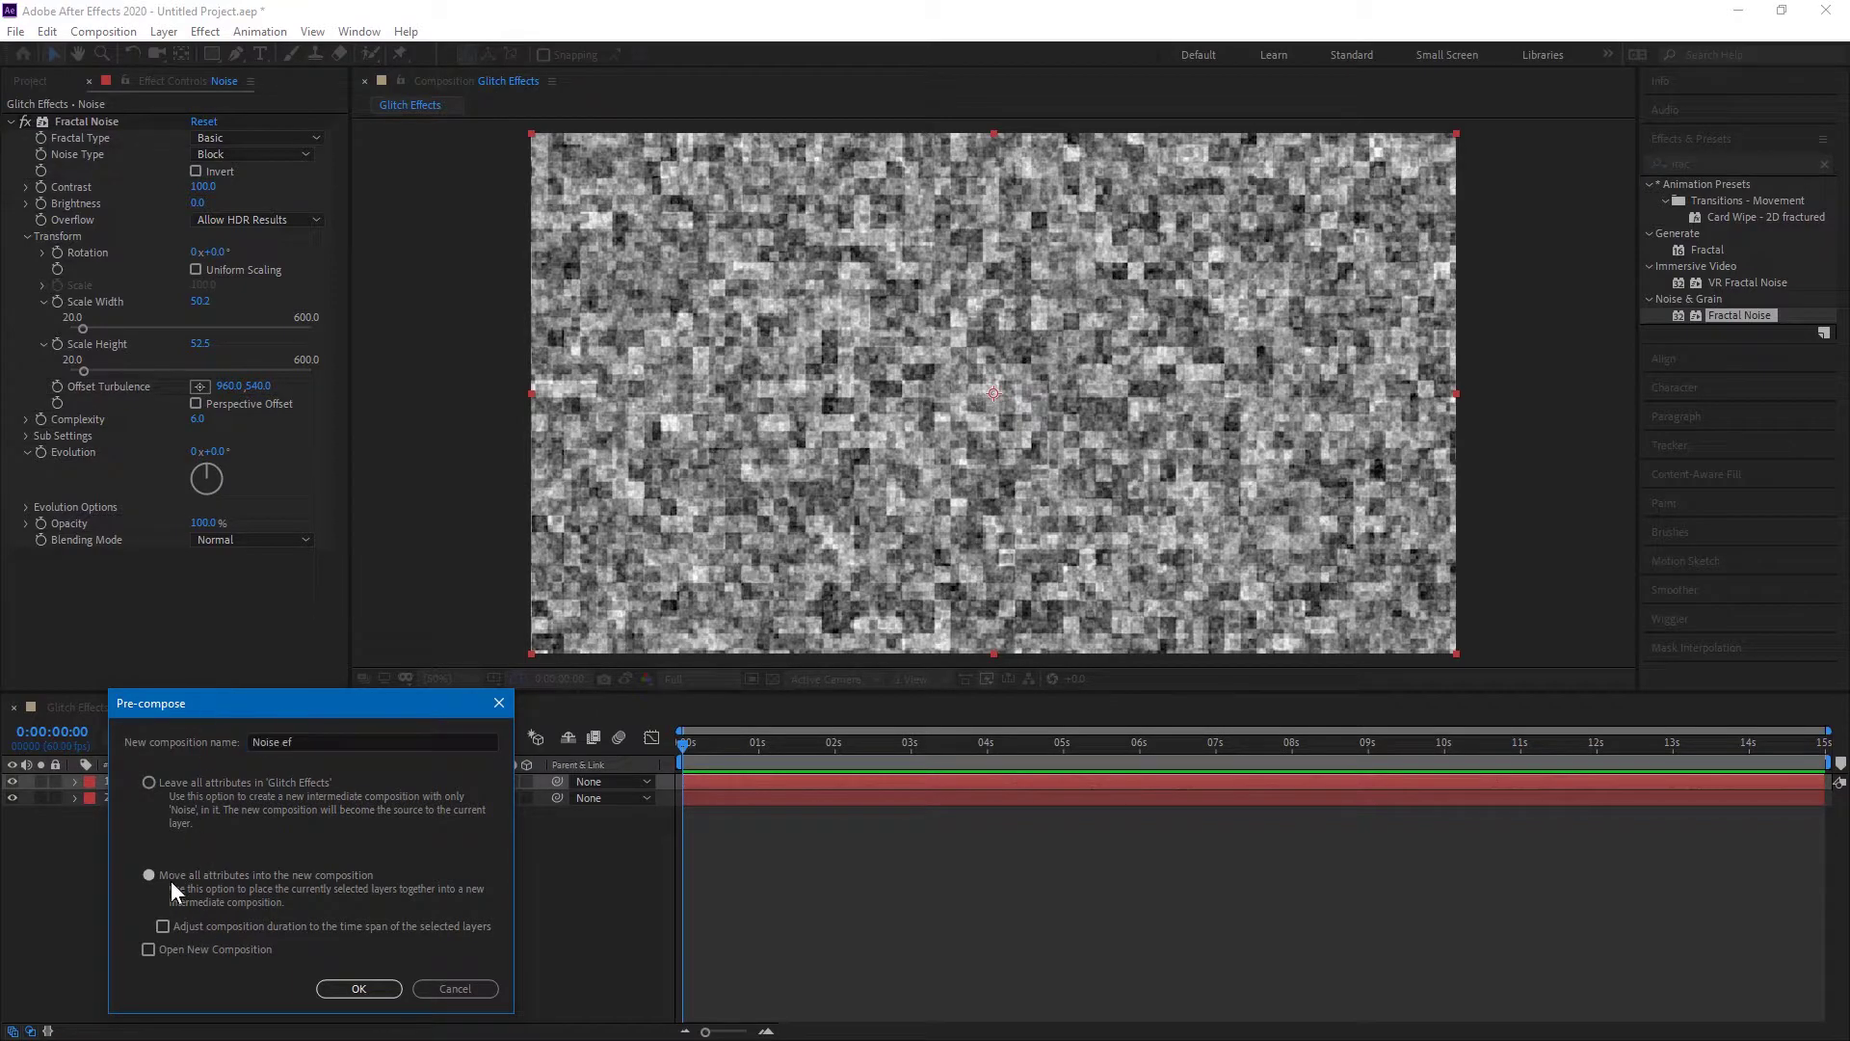
pyautogui.click(356, 987)
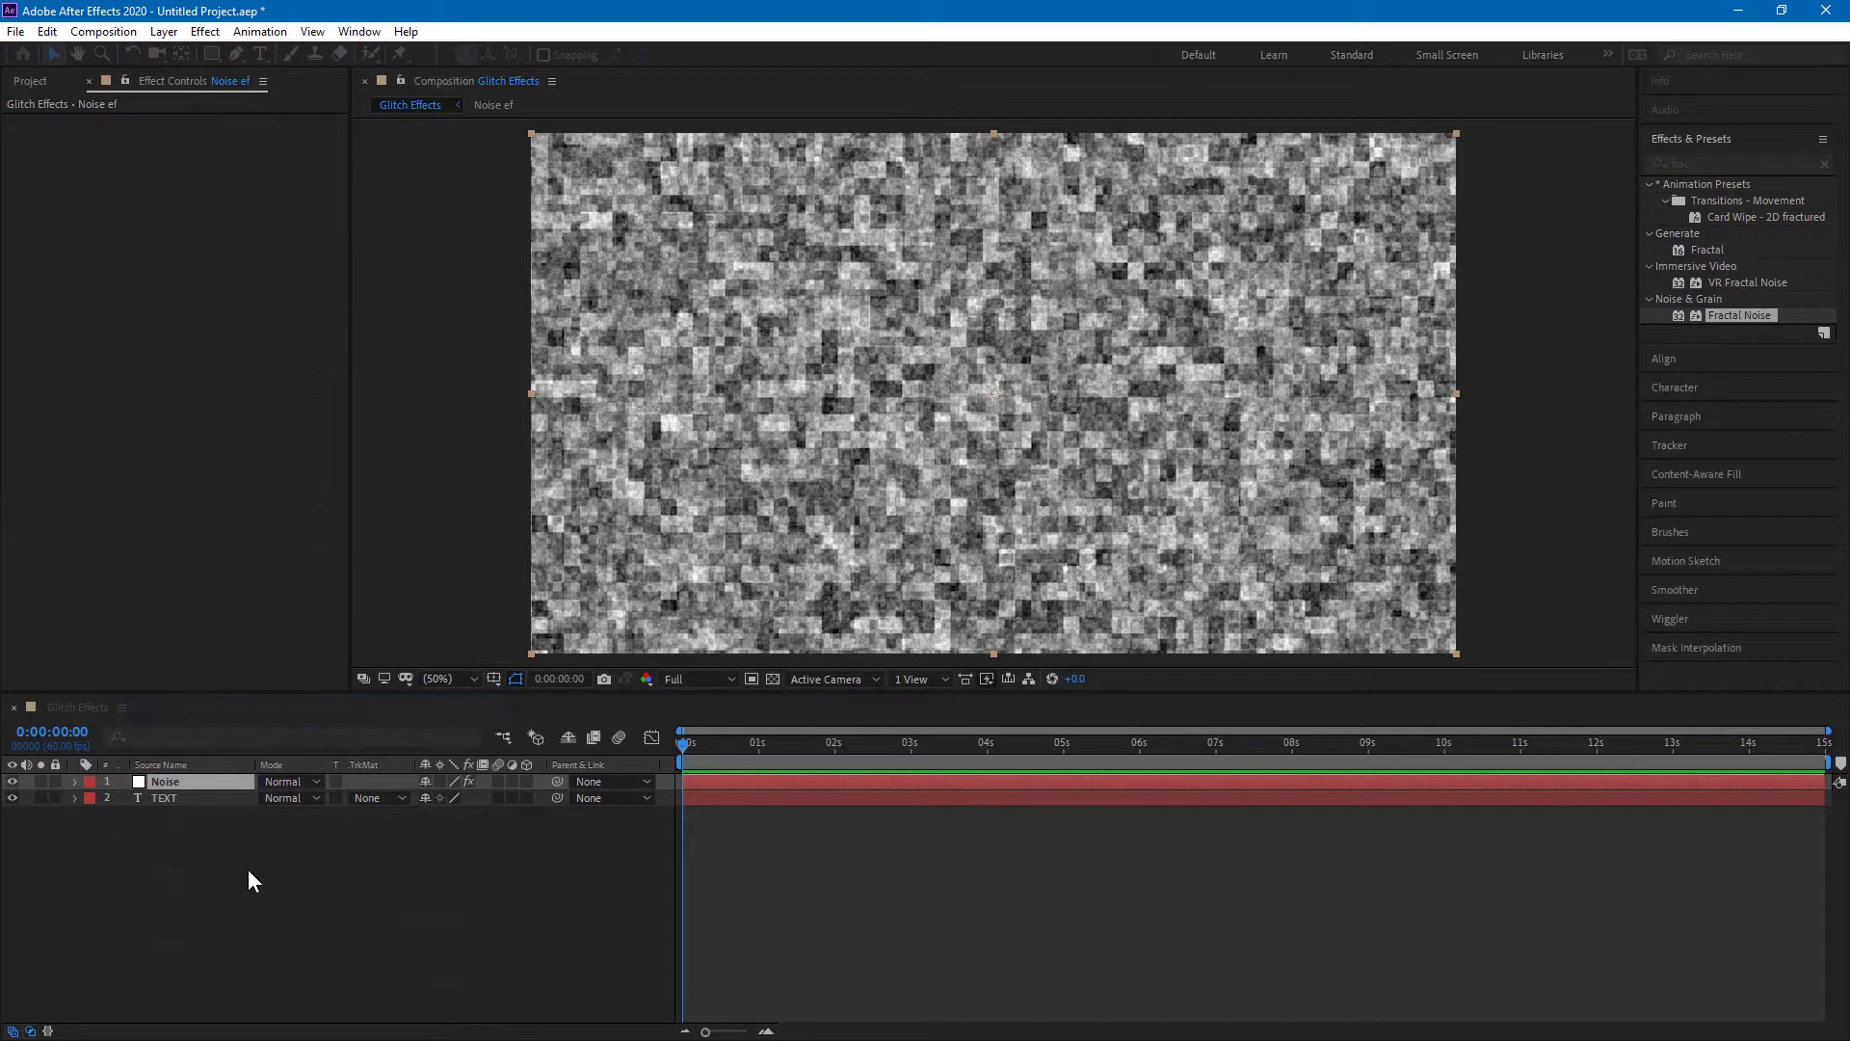
# - Create an adjustment layer and place it between the Noise ef and TEXT layers
pyautogui.rightClick(235, 869)
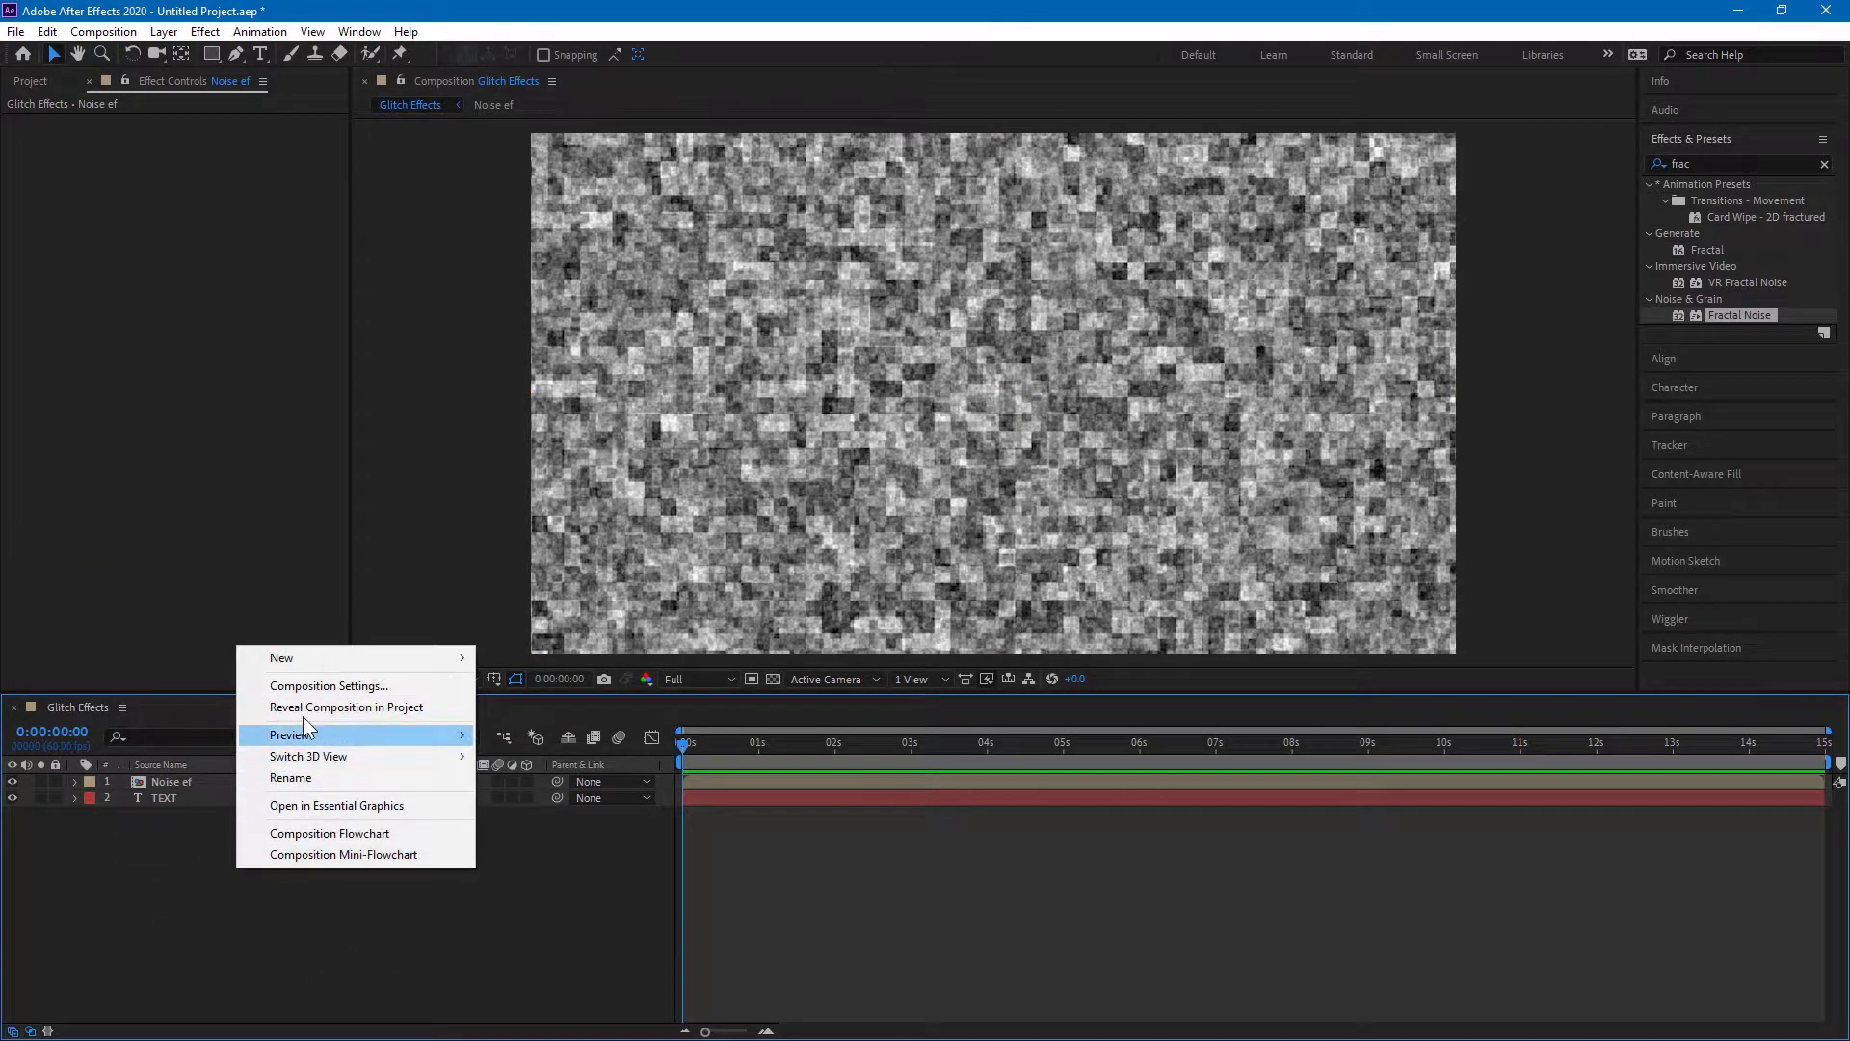
pyautogui.moveTo(350, 657)
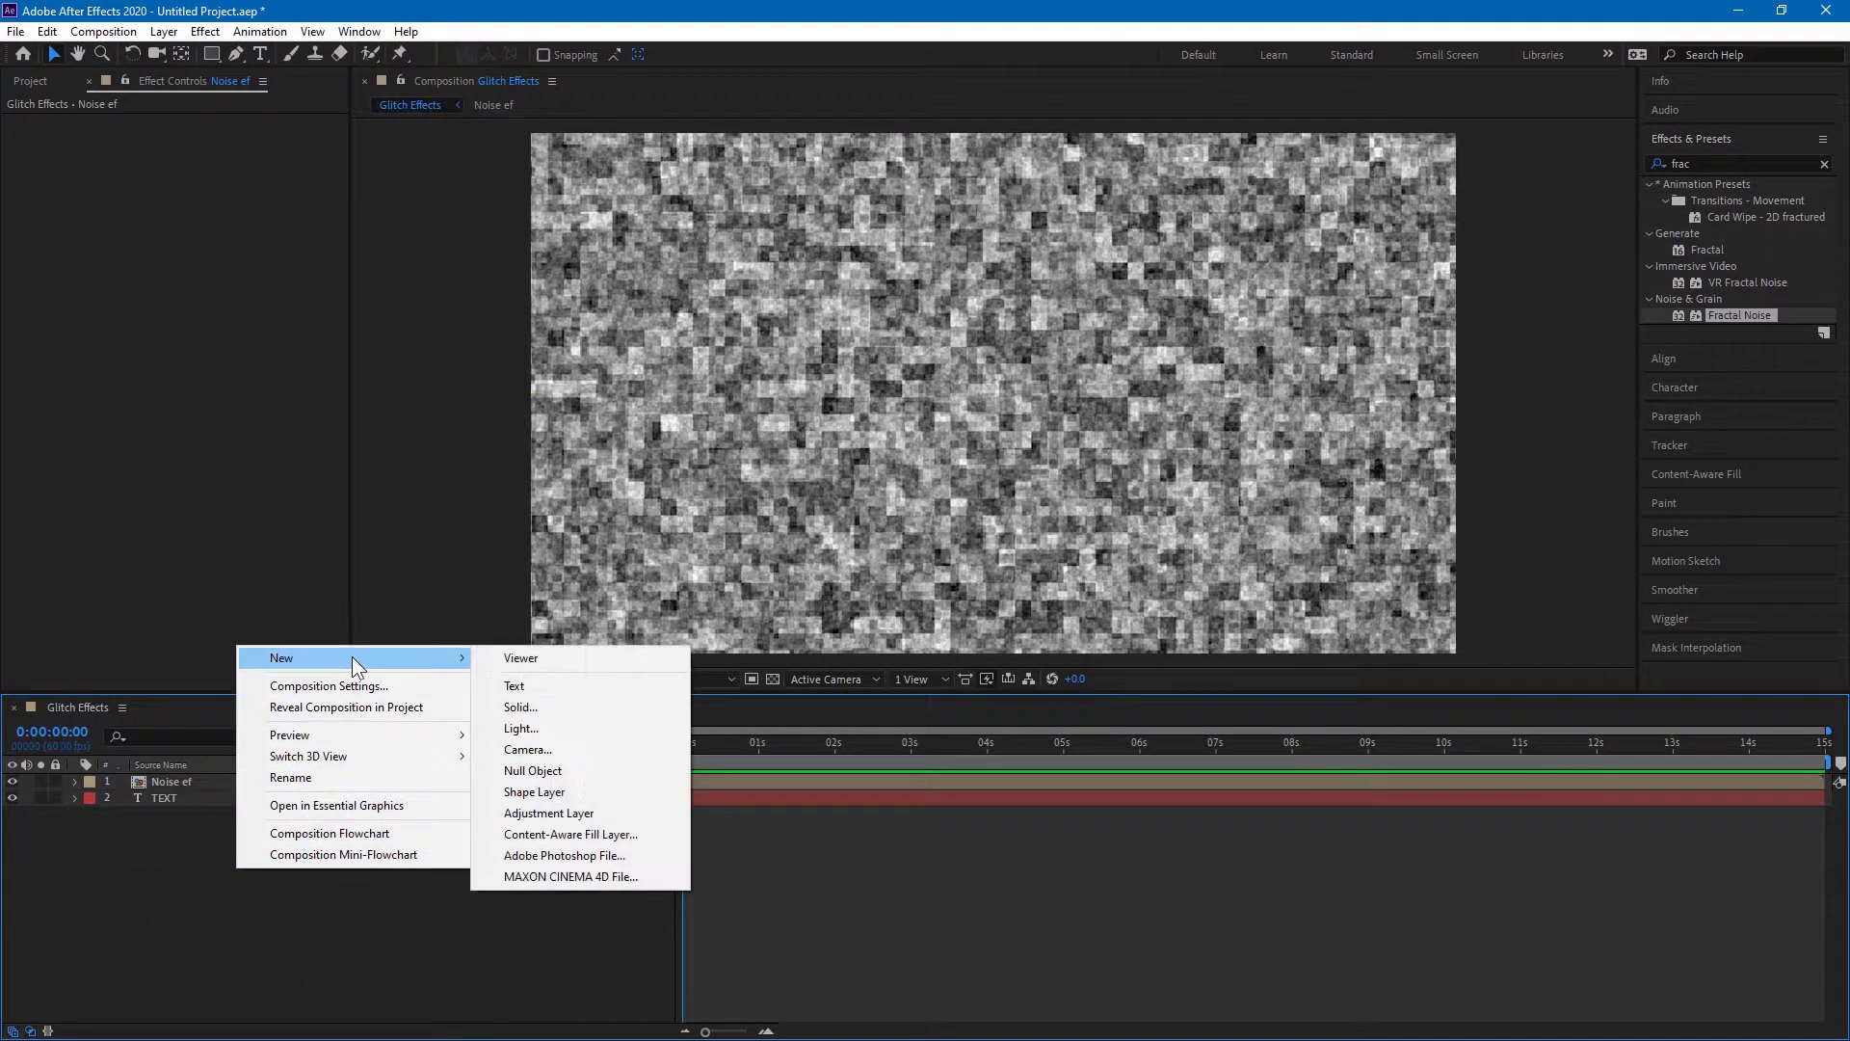
pyautogui.click(551, 812)
pyautogui.moveTo(165, 778); pyautogui.dragTo(164, 811)
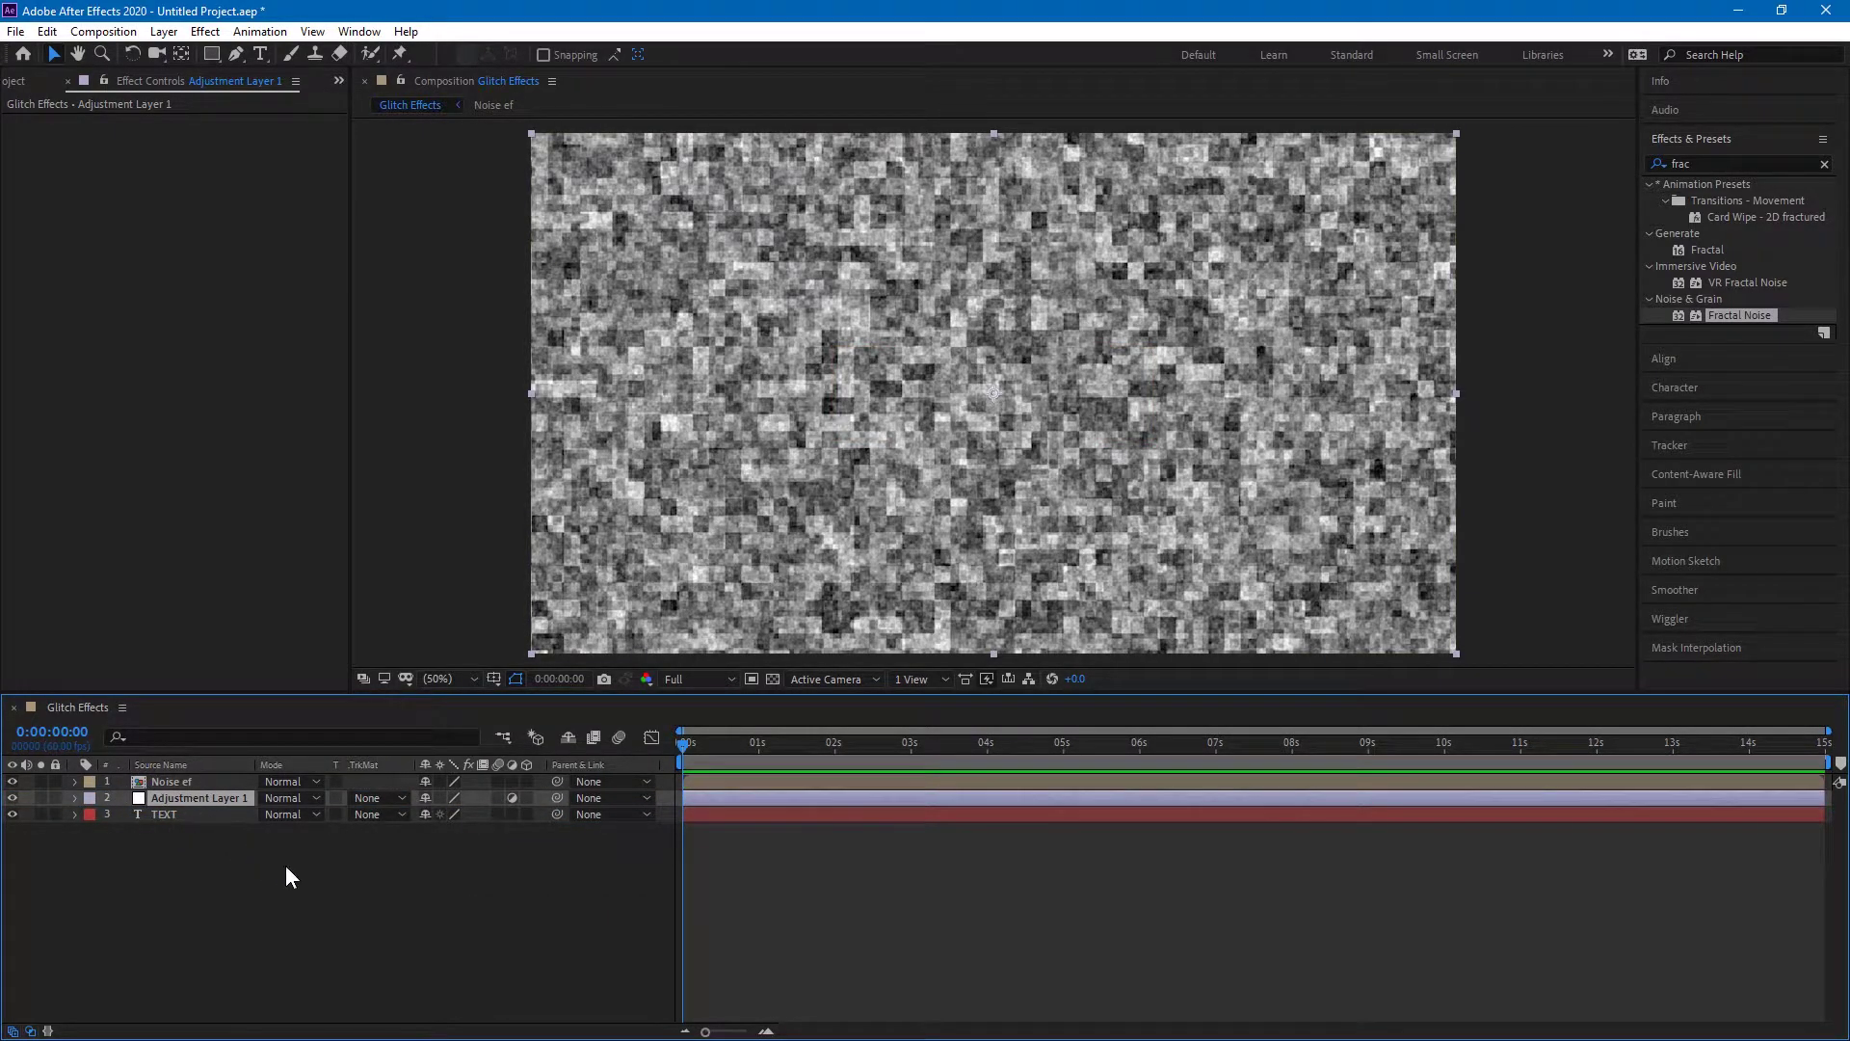
# - Find the Displacement Map effect and apply it to the adjustment layer
pyautogui.click(1743, 163)
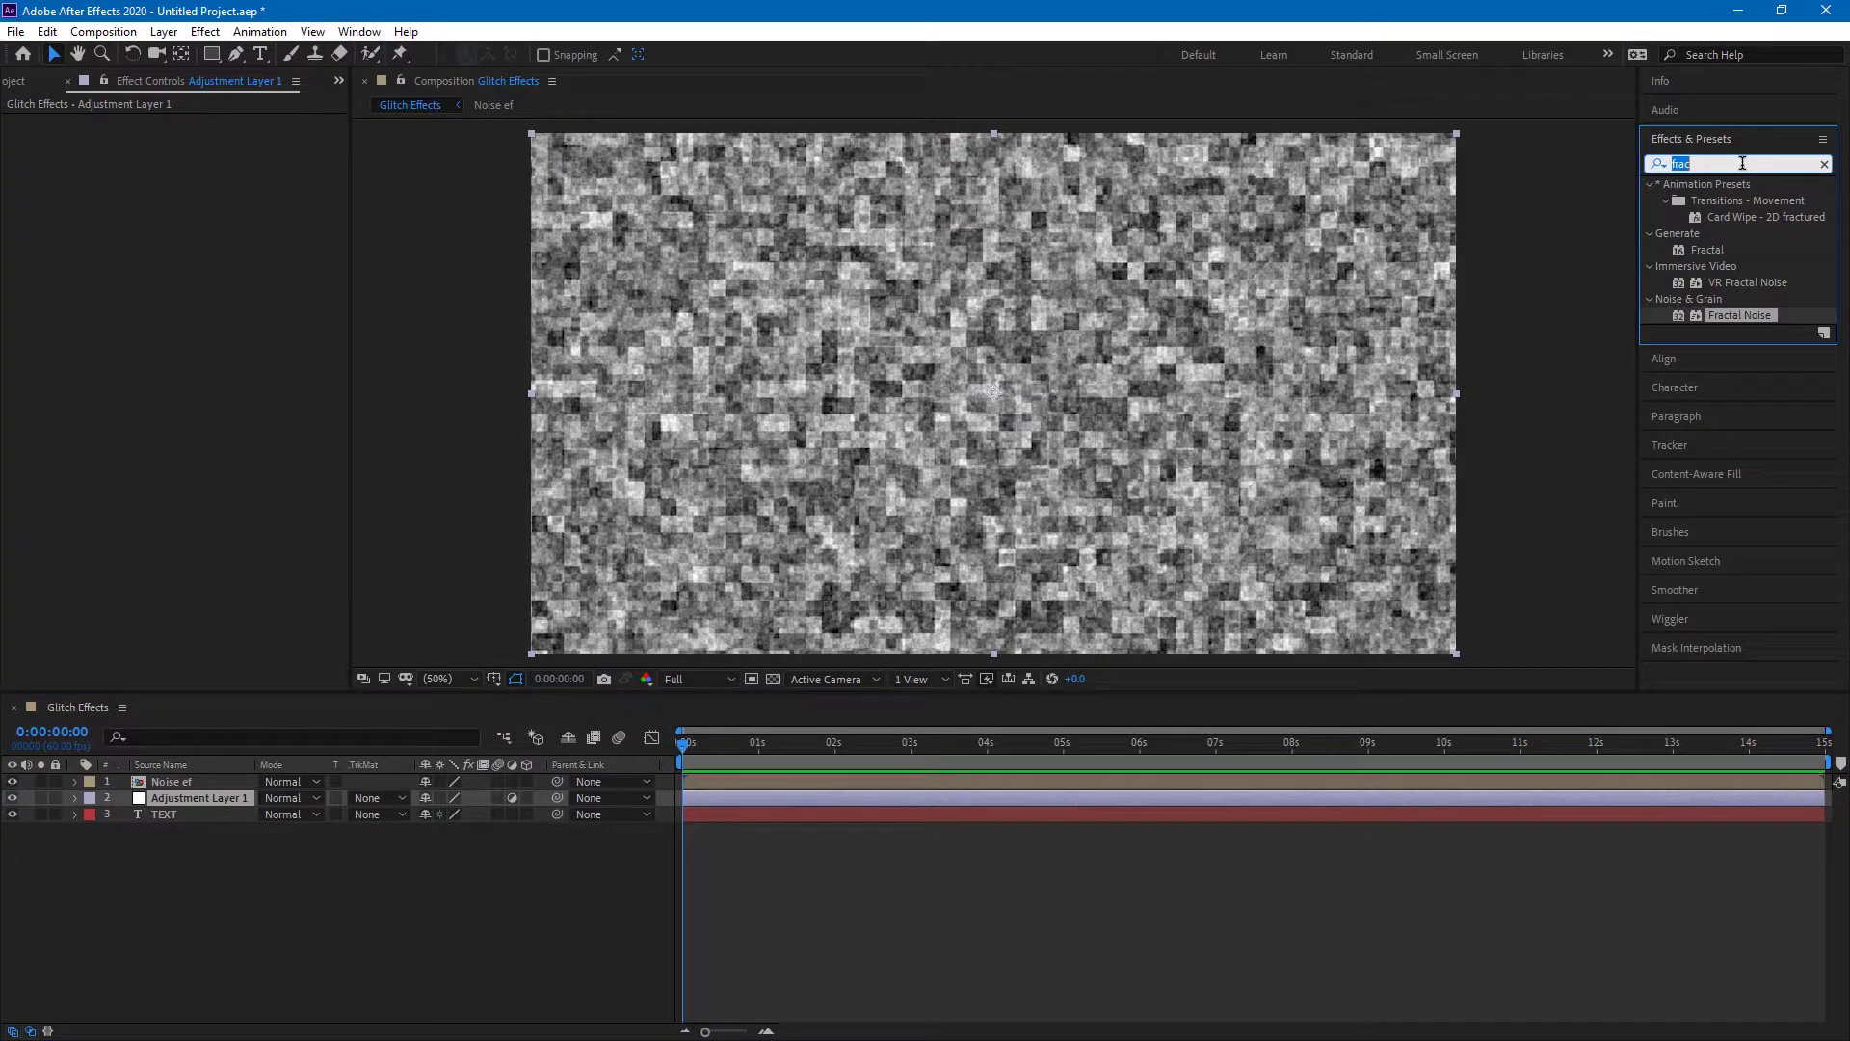
pyautogui.write('dis')
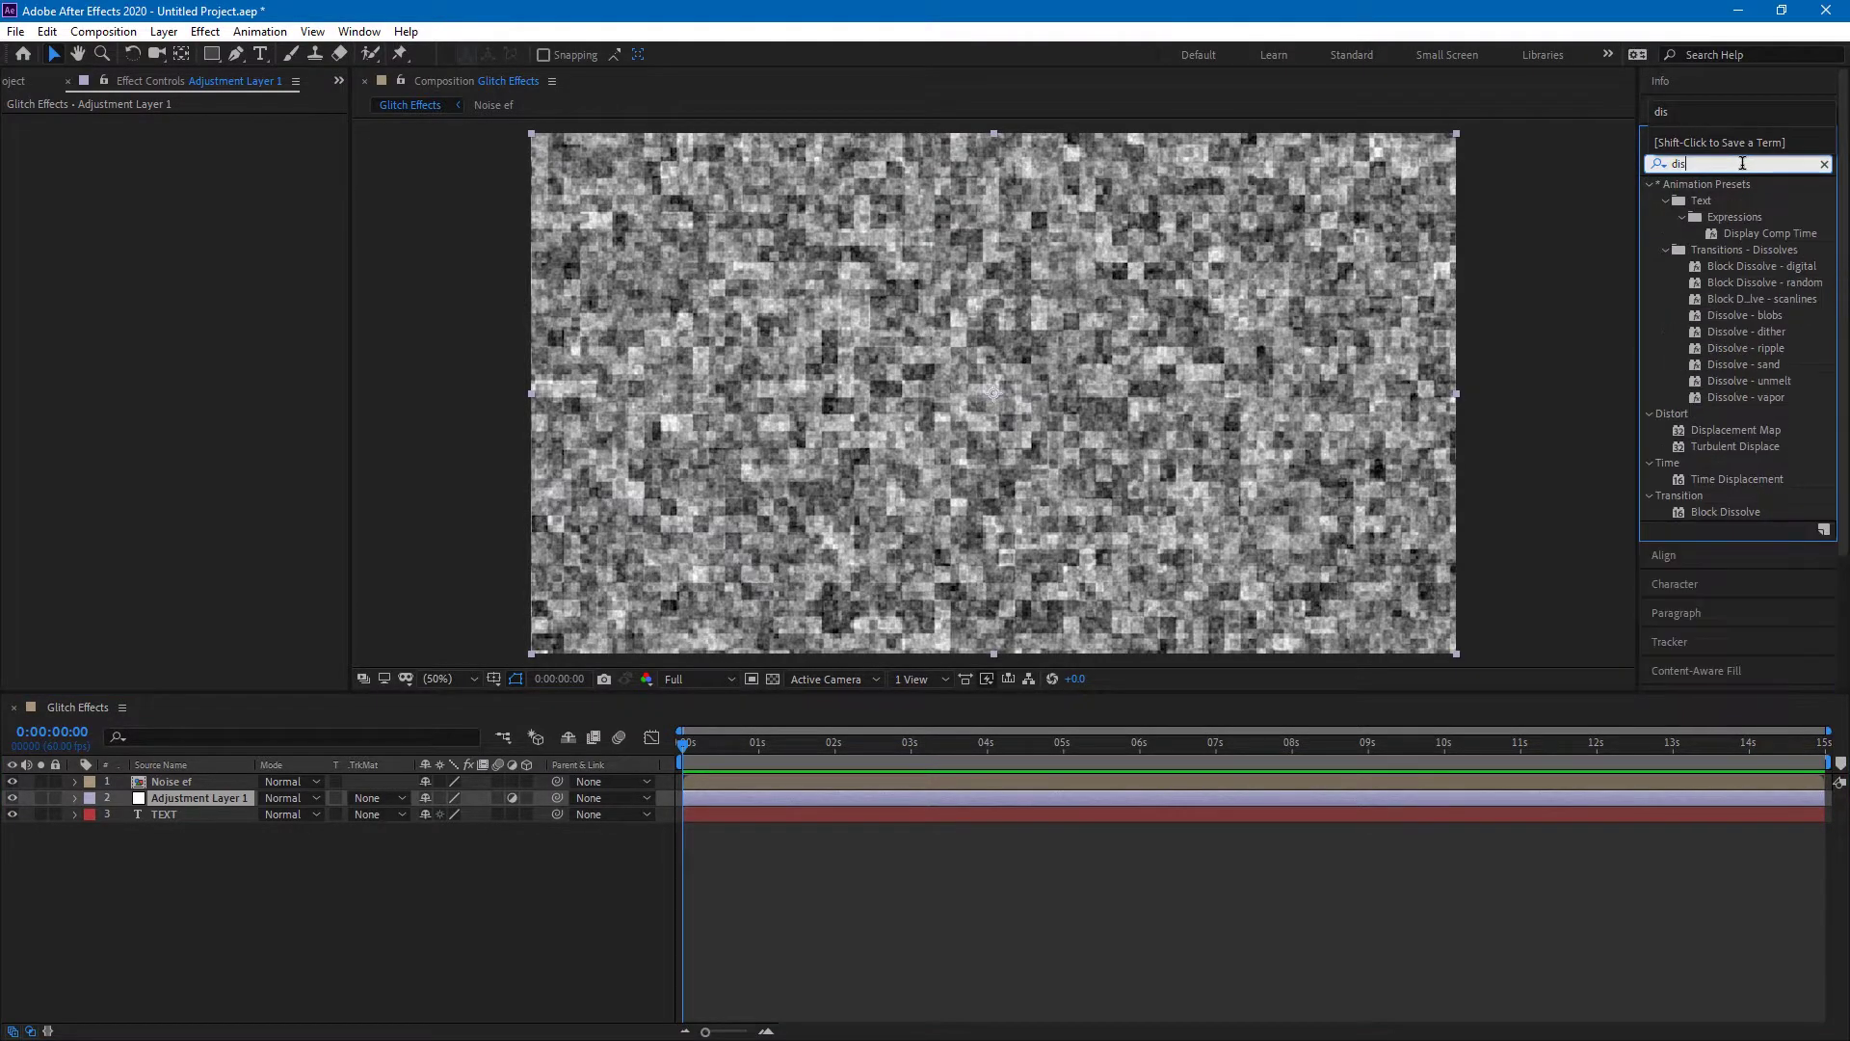
pyautogui.click(1763, 431)
pyautogui.moveTo(1743, 431); pyautogui.dragTo(159, 800)
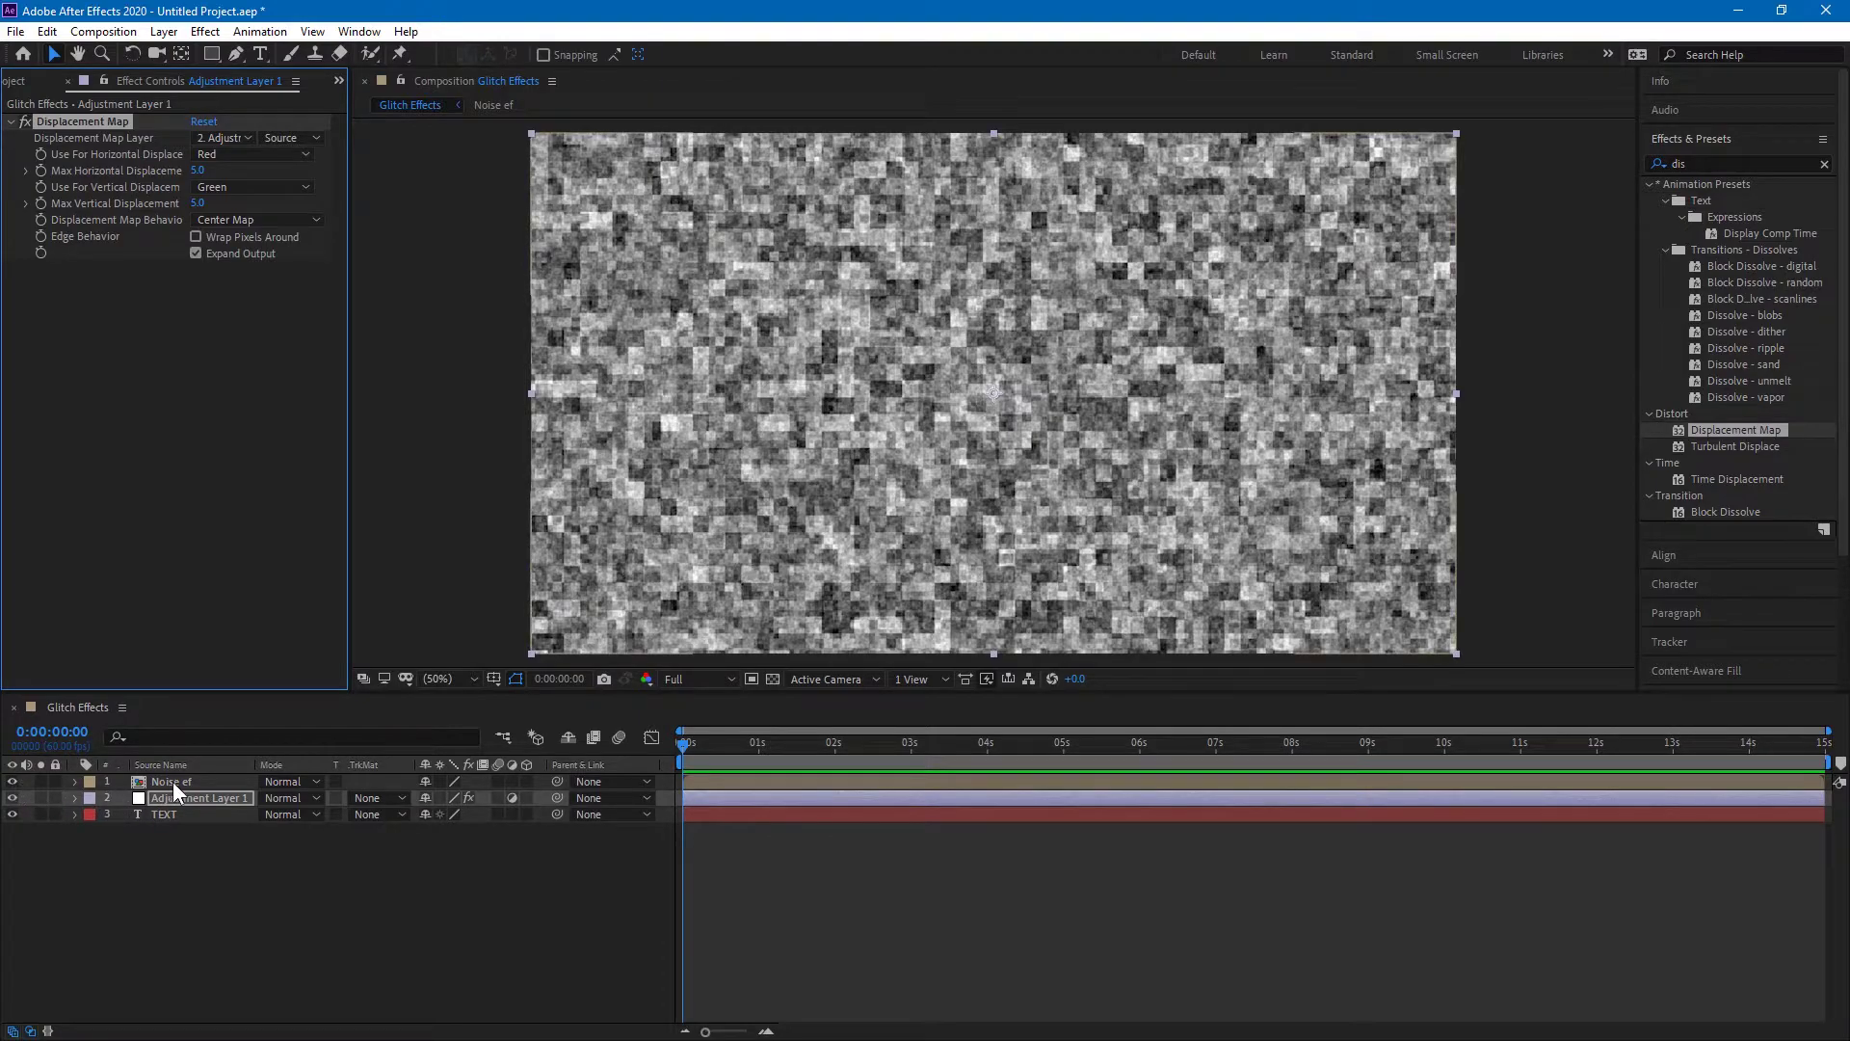
# - Hide the Noise ef layer and choose it as the map layer of the adjustment layer's Displacement Map
pyautogui.click(172, 783)
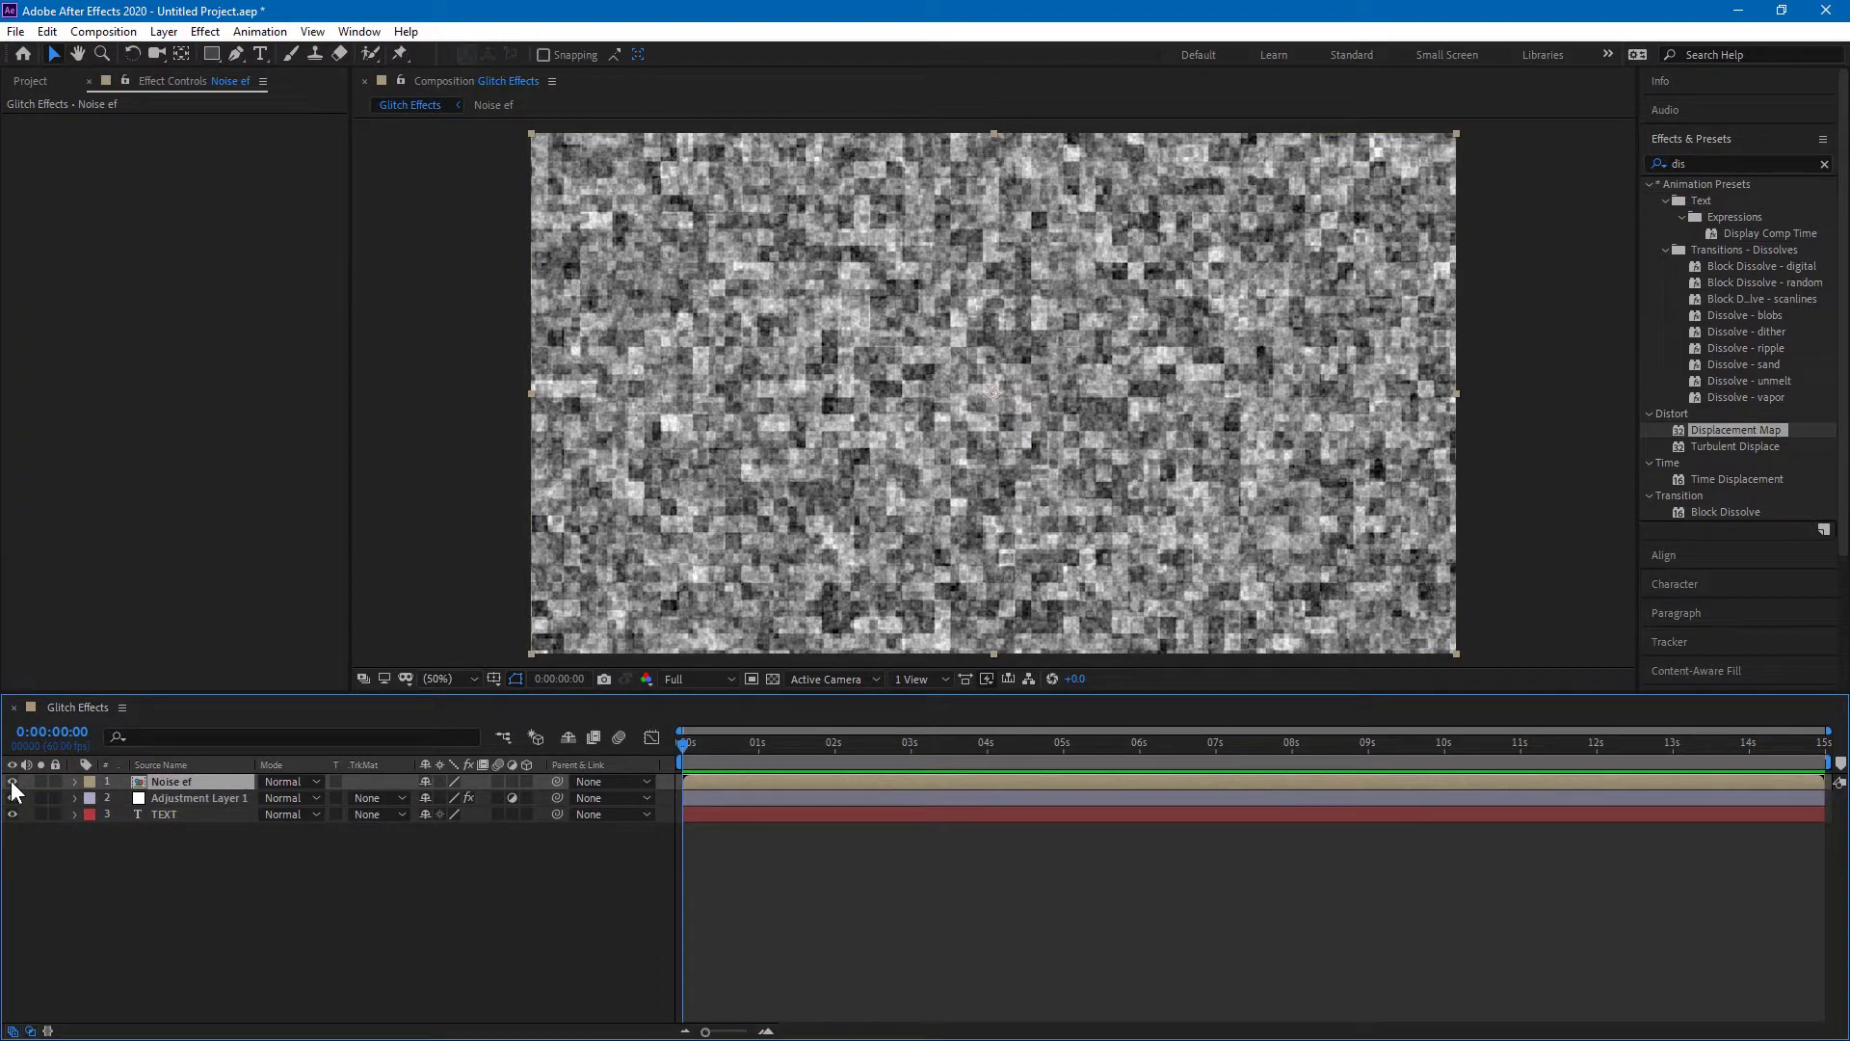
pyautogui.click(12, 781)
pyautogui.click(165, 800)
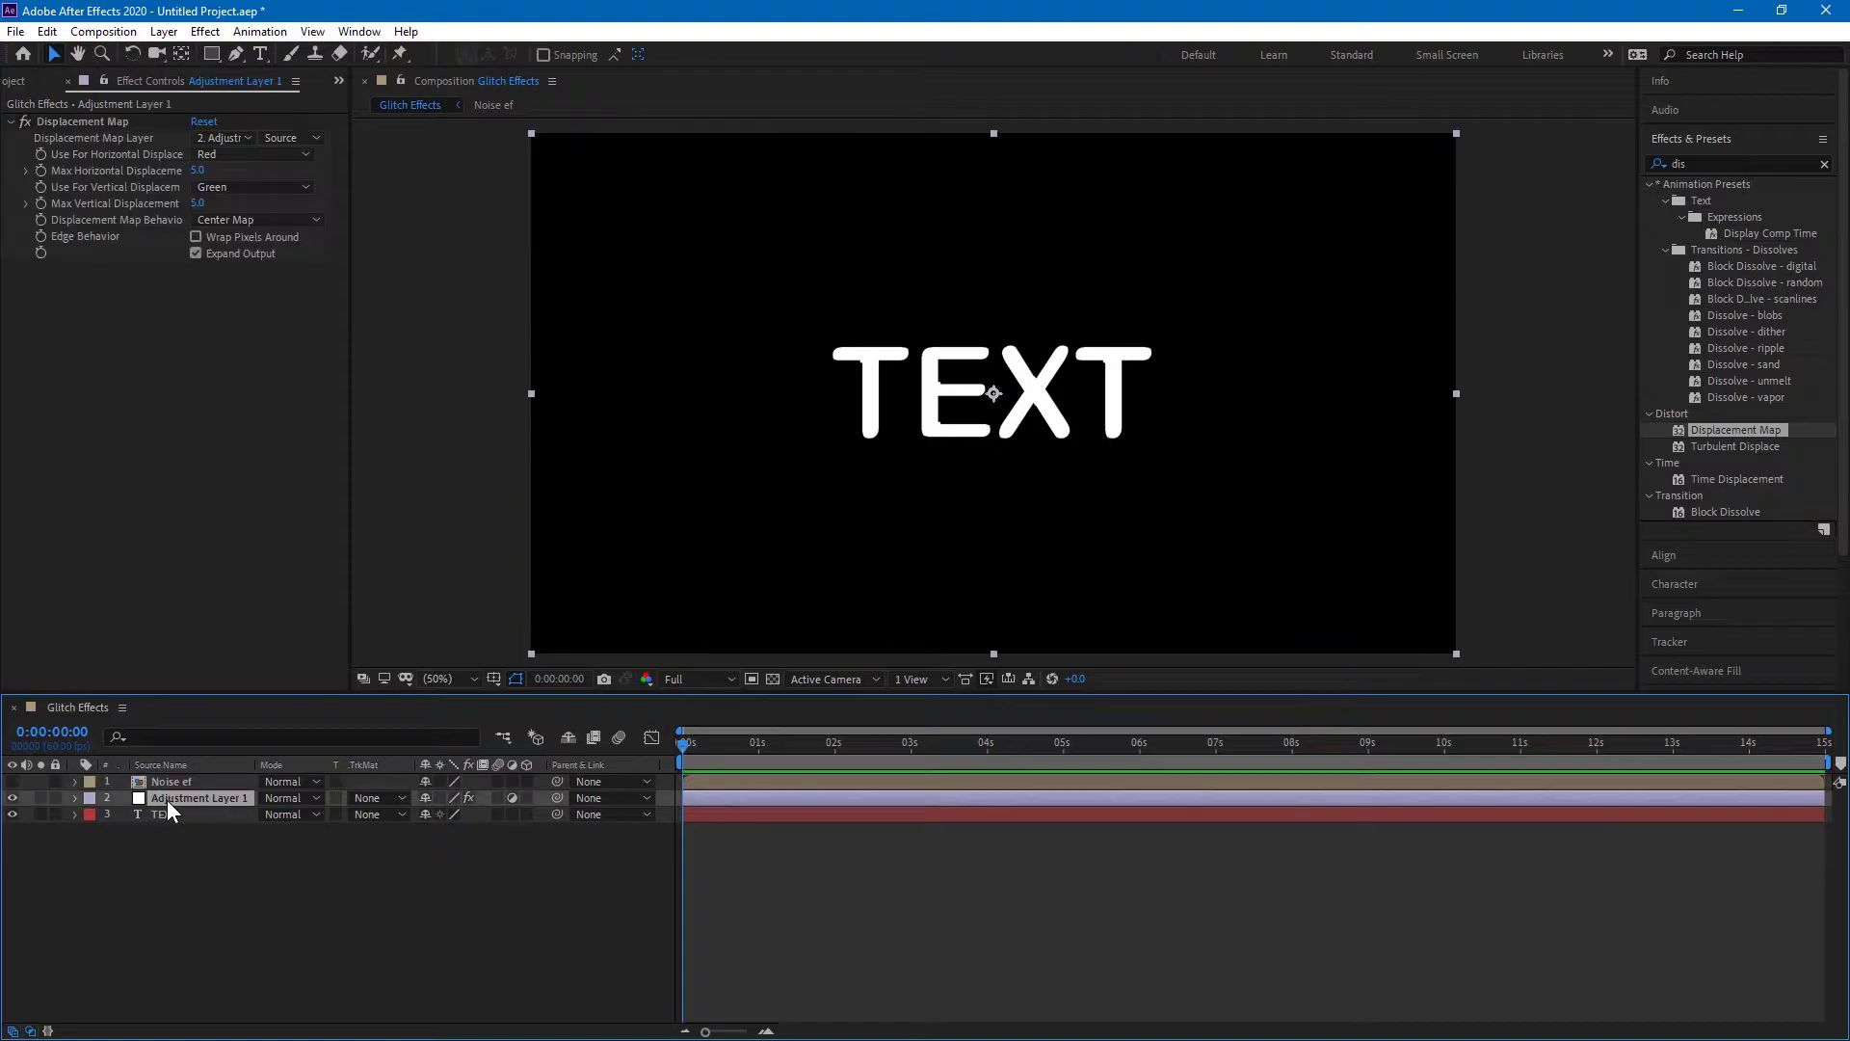
pyautogui.click(245, 135)
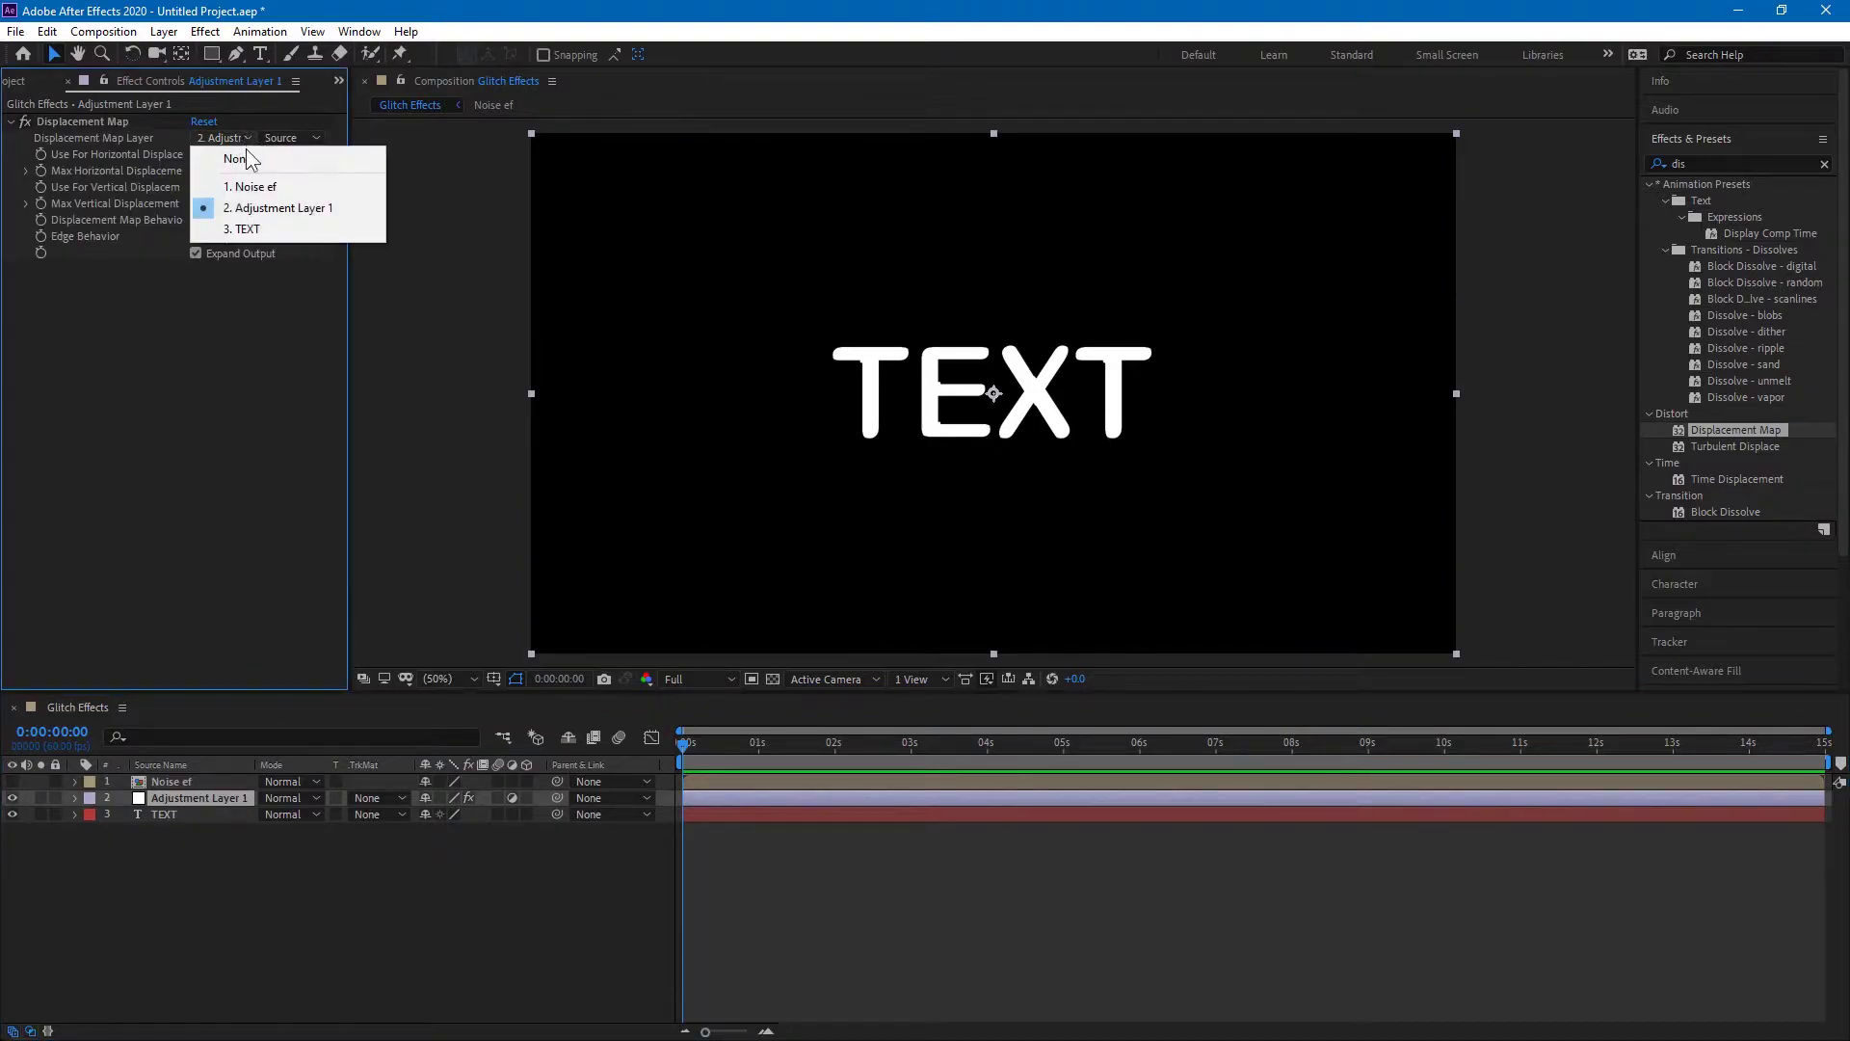
pyautogui.click(283, 188)
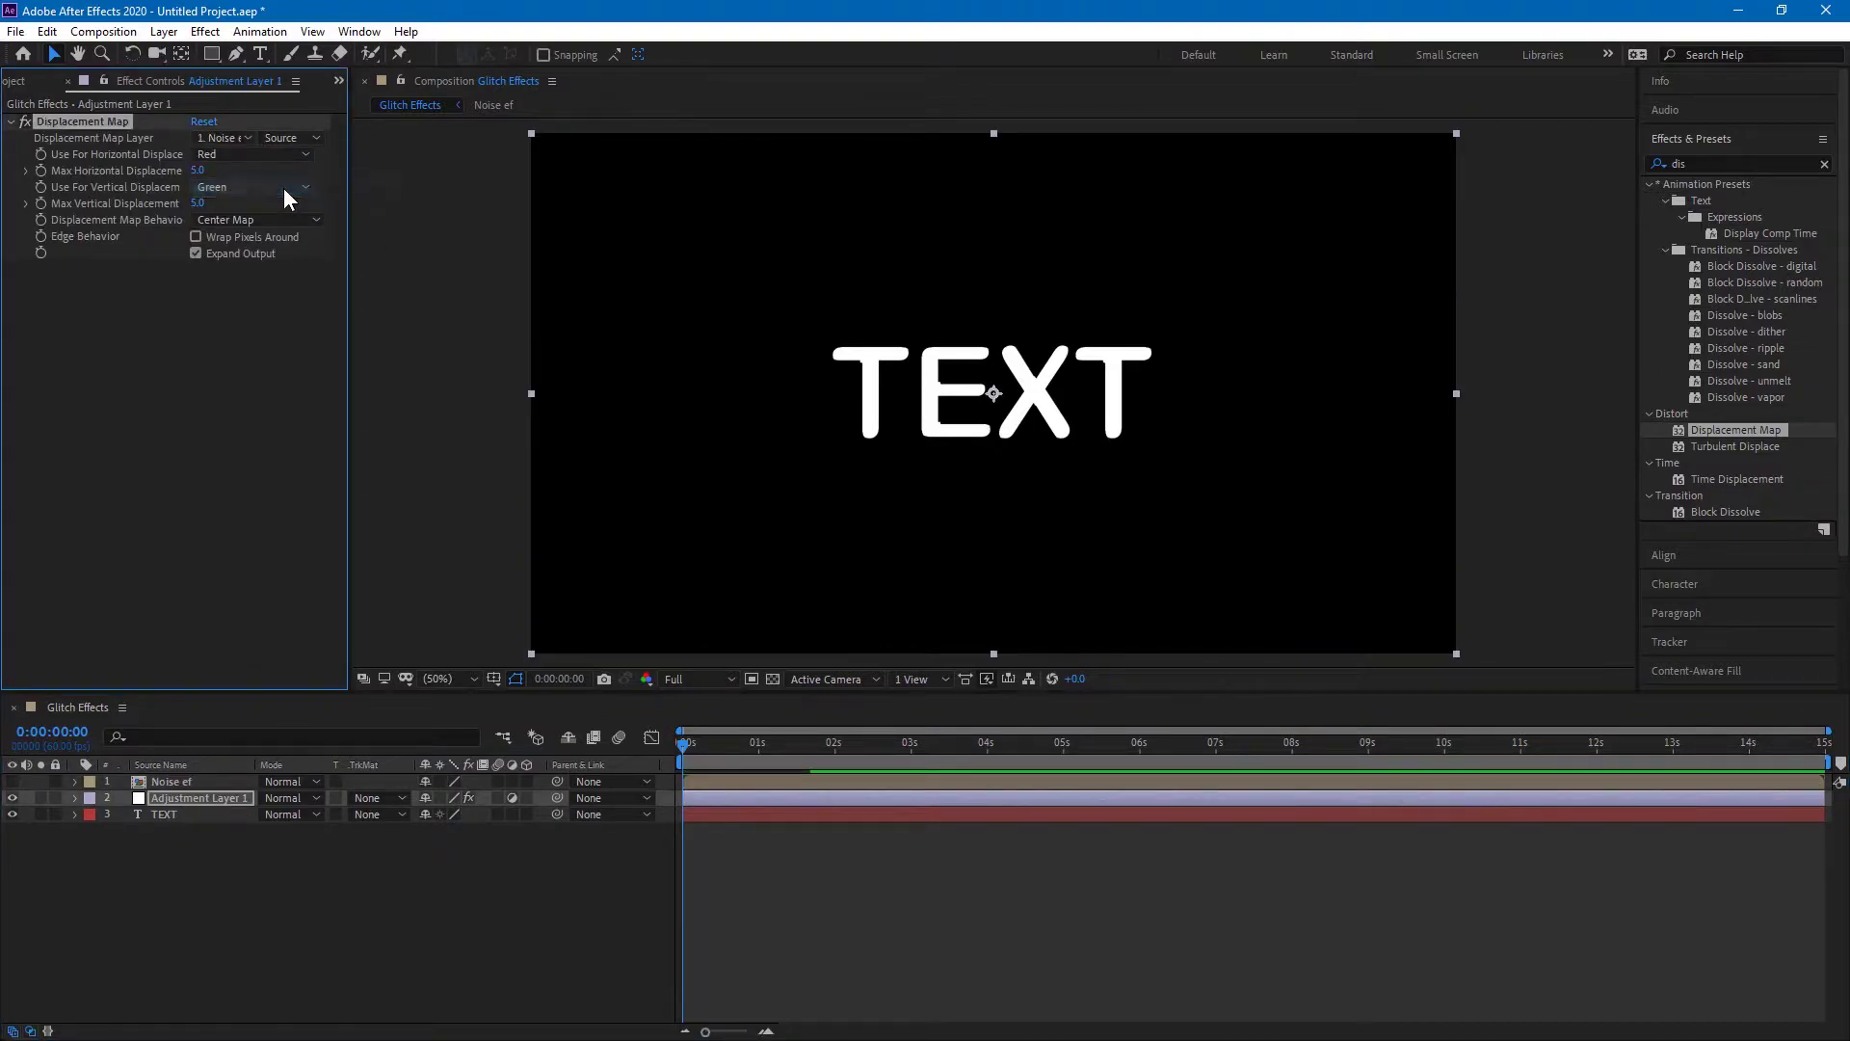
# - Set the Displacement Map's maximum horizontal and vertical displacement to 0, undoing a trial increase of the horizontal value
pyautogui.click(196, 171)
pyautogui.write('0')
pyautogui.press('Return')
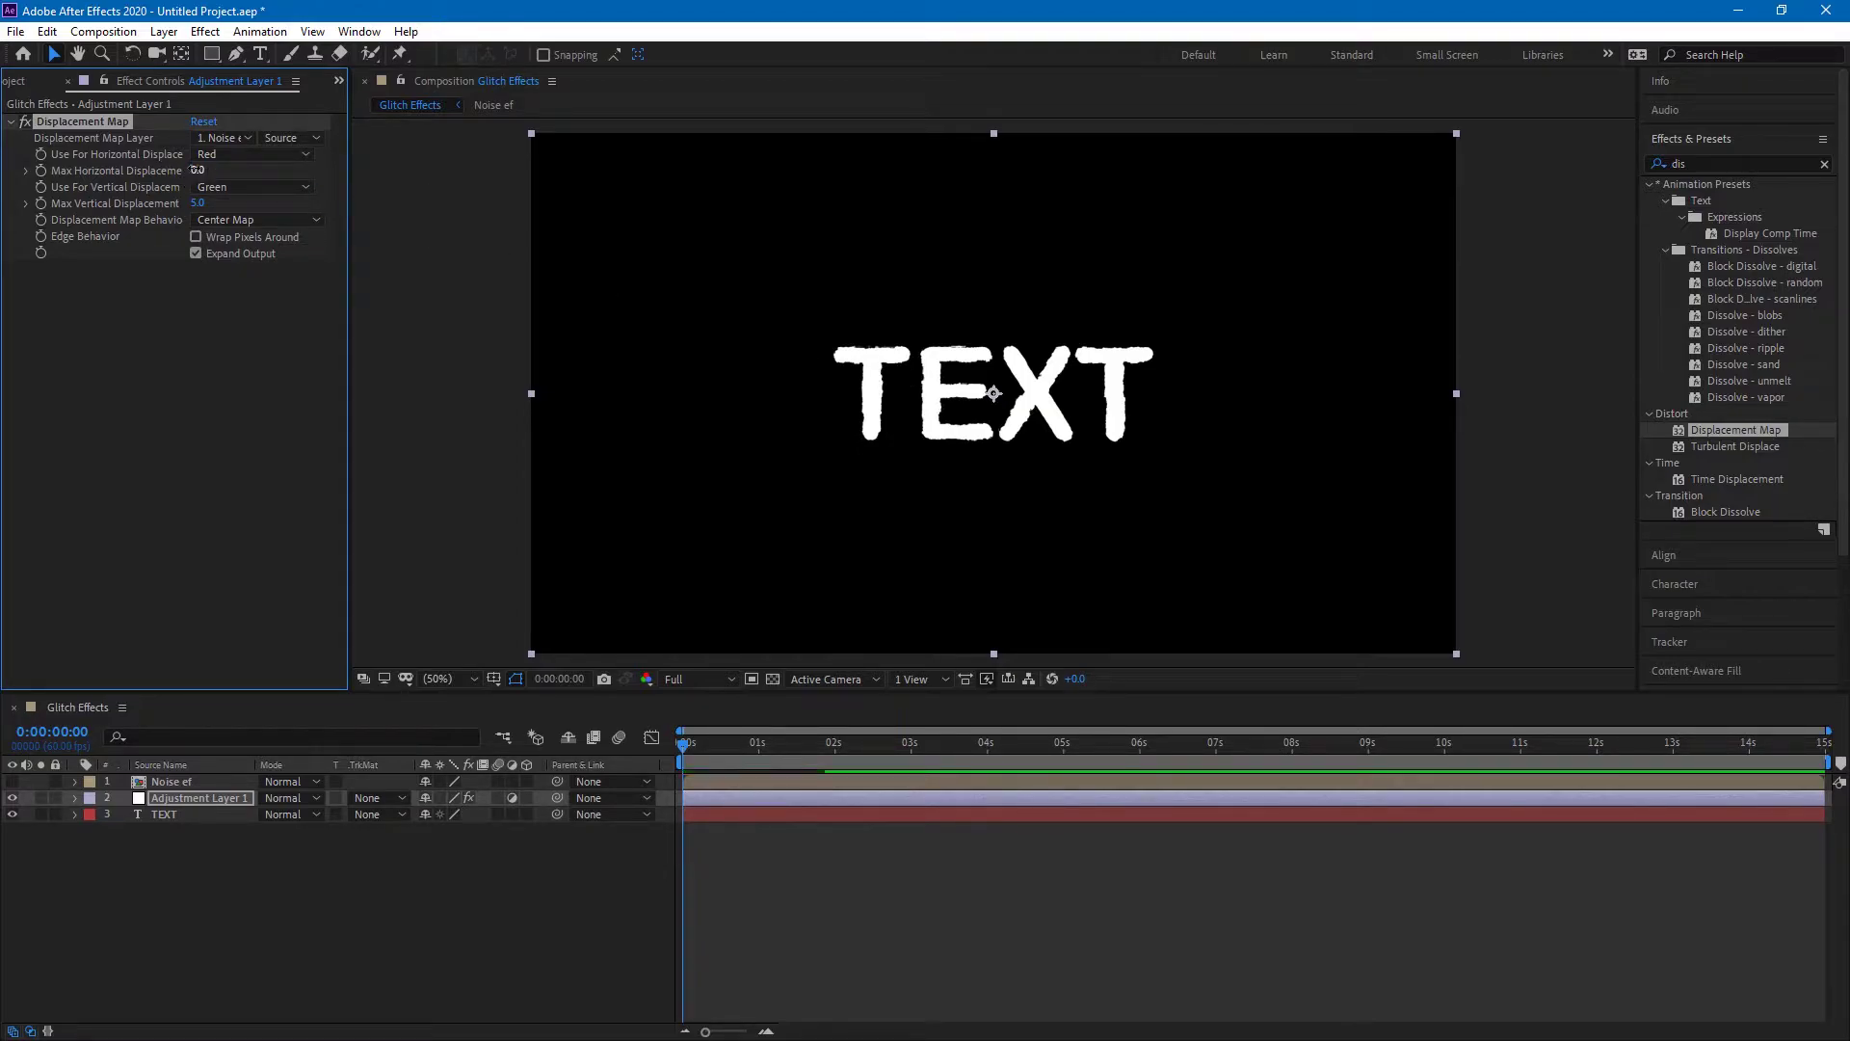
pyautogui.click(197, 204)
pyautogui.write('0')
pyautogui.press('Return')
pyautogui.moveTo(198, 171); pyautogui.dragTo(335, 200)
pyautogui.hotkey('ctrl', 'z')
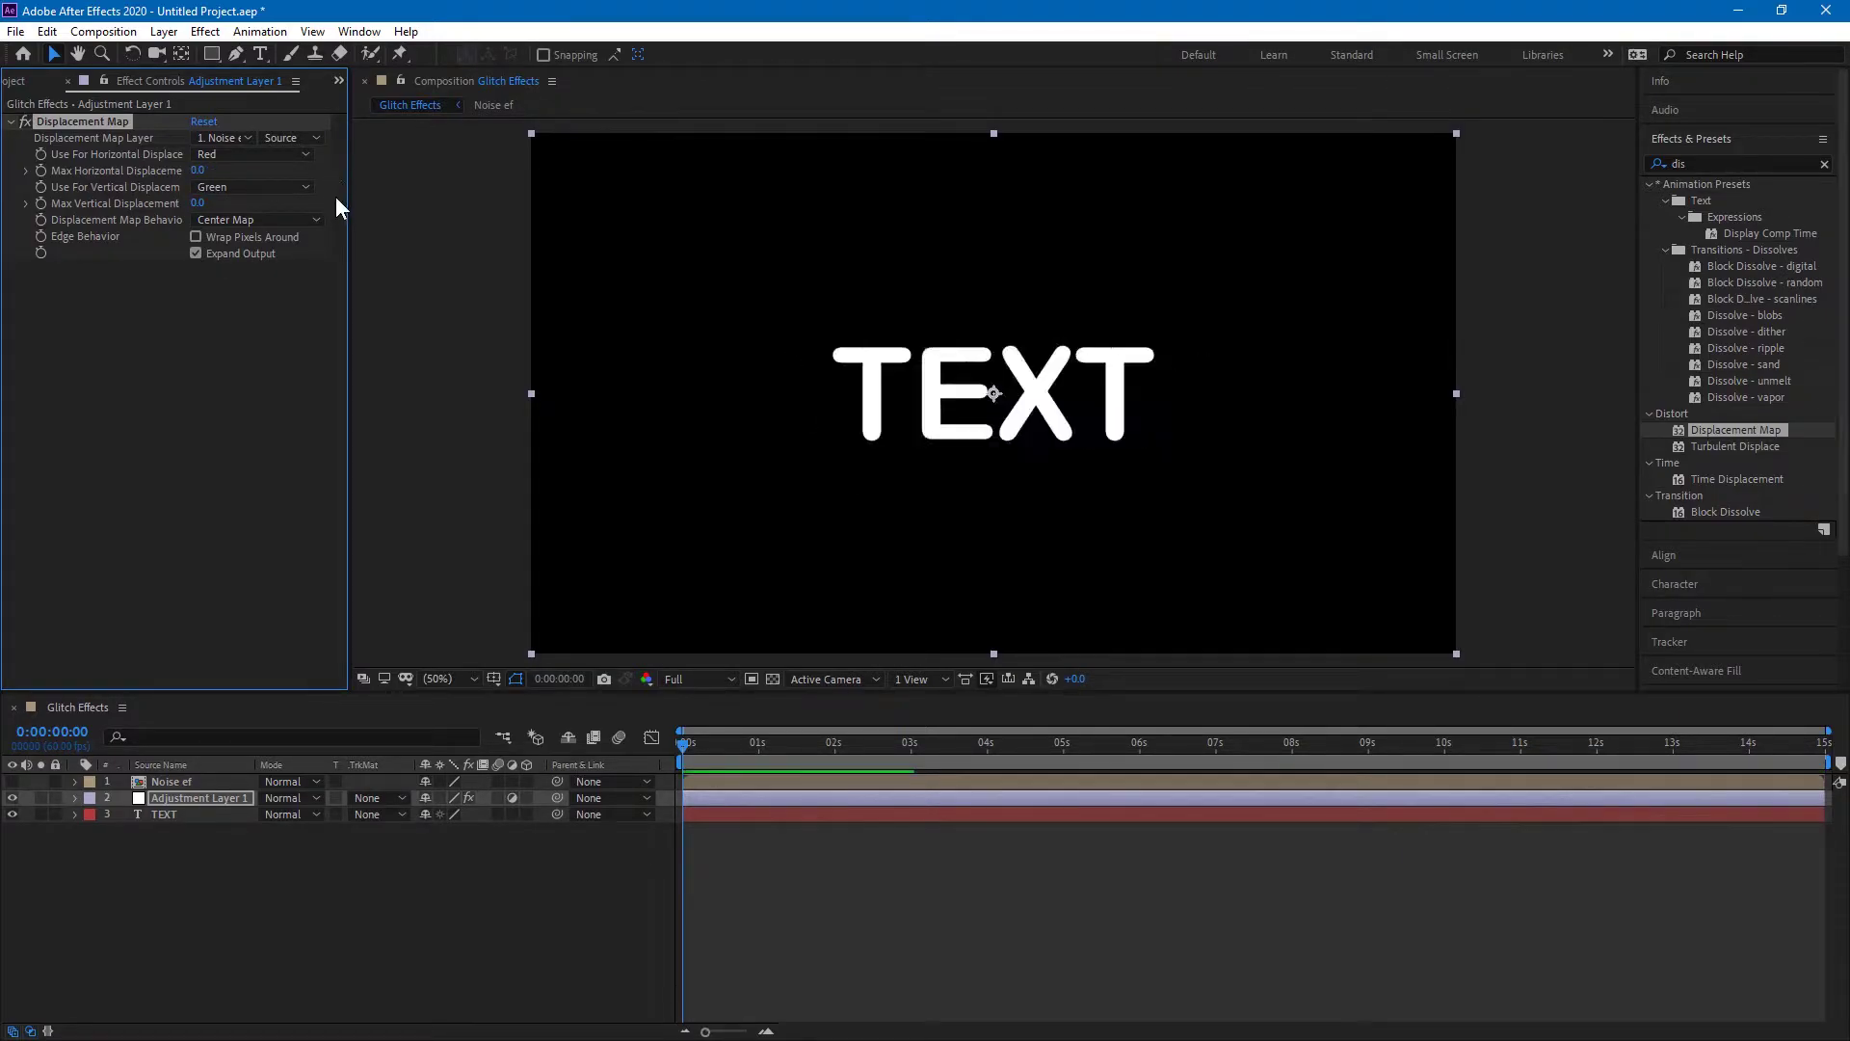
# - Set starting keyframes of 0 for the adjustment layer's maximum horizontal and vertical displacement at 0:00:02:01
pyautogui.click(461, 898)
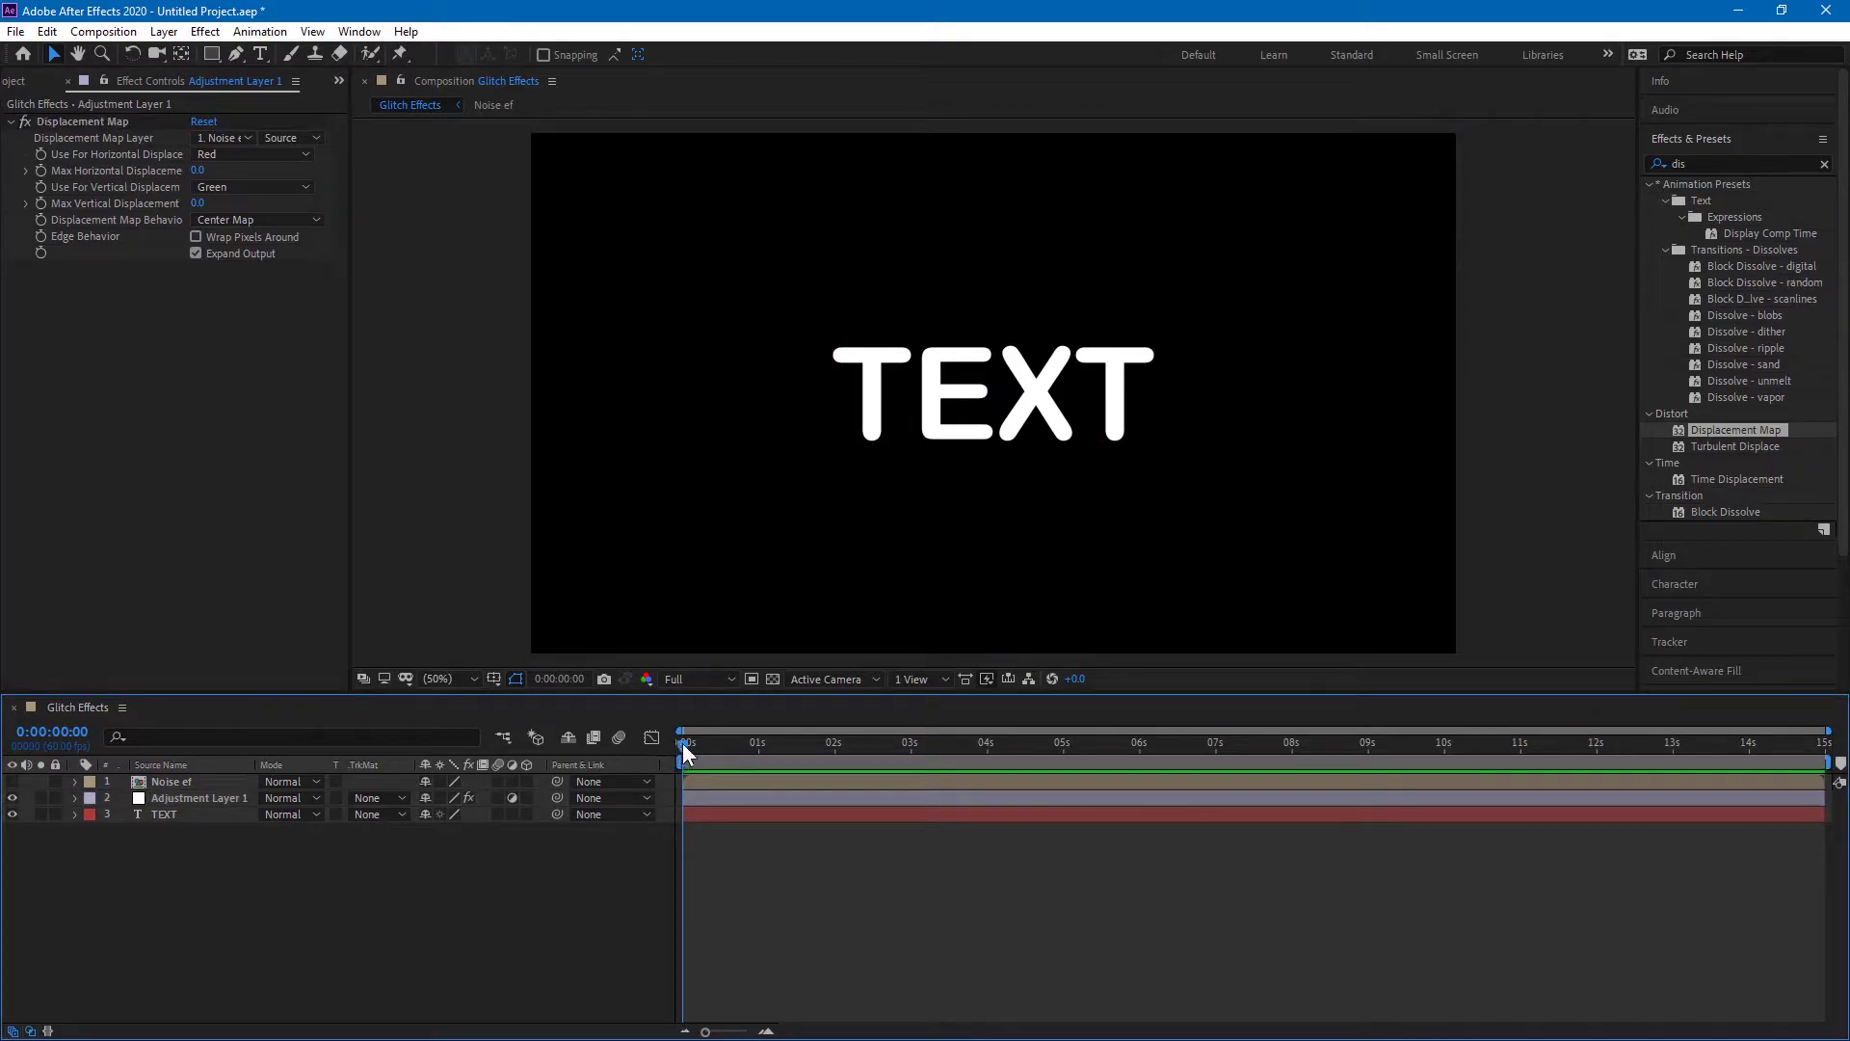
pyautogui.moveTo(686, 744); pyautogui.dragTo(836, 744)
pyautogui.click(230, 800)
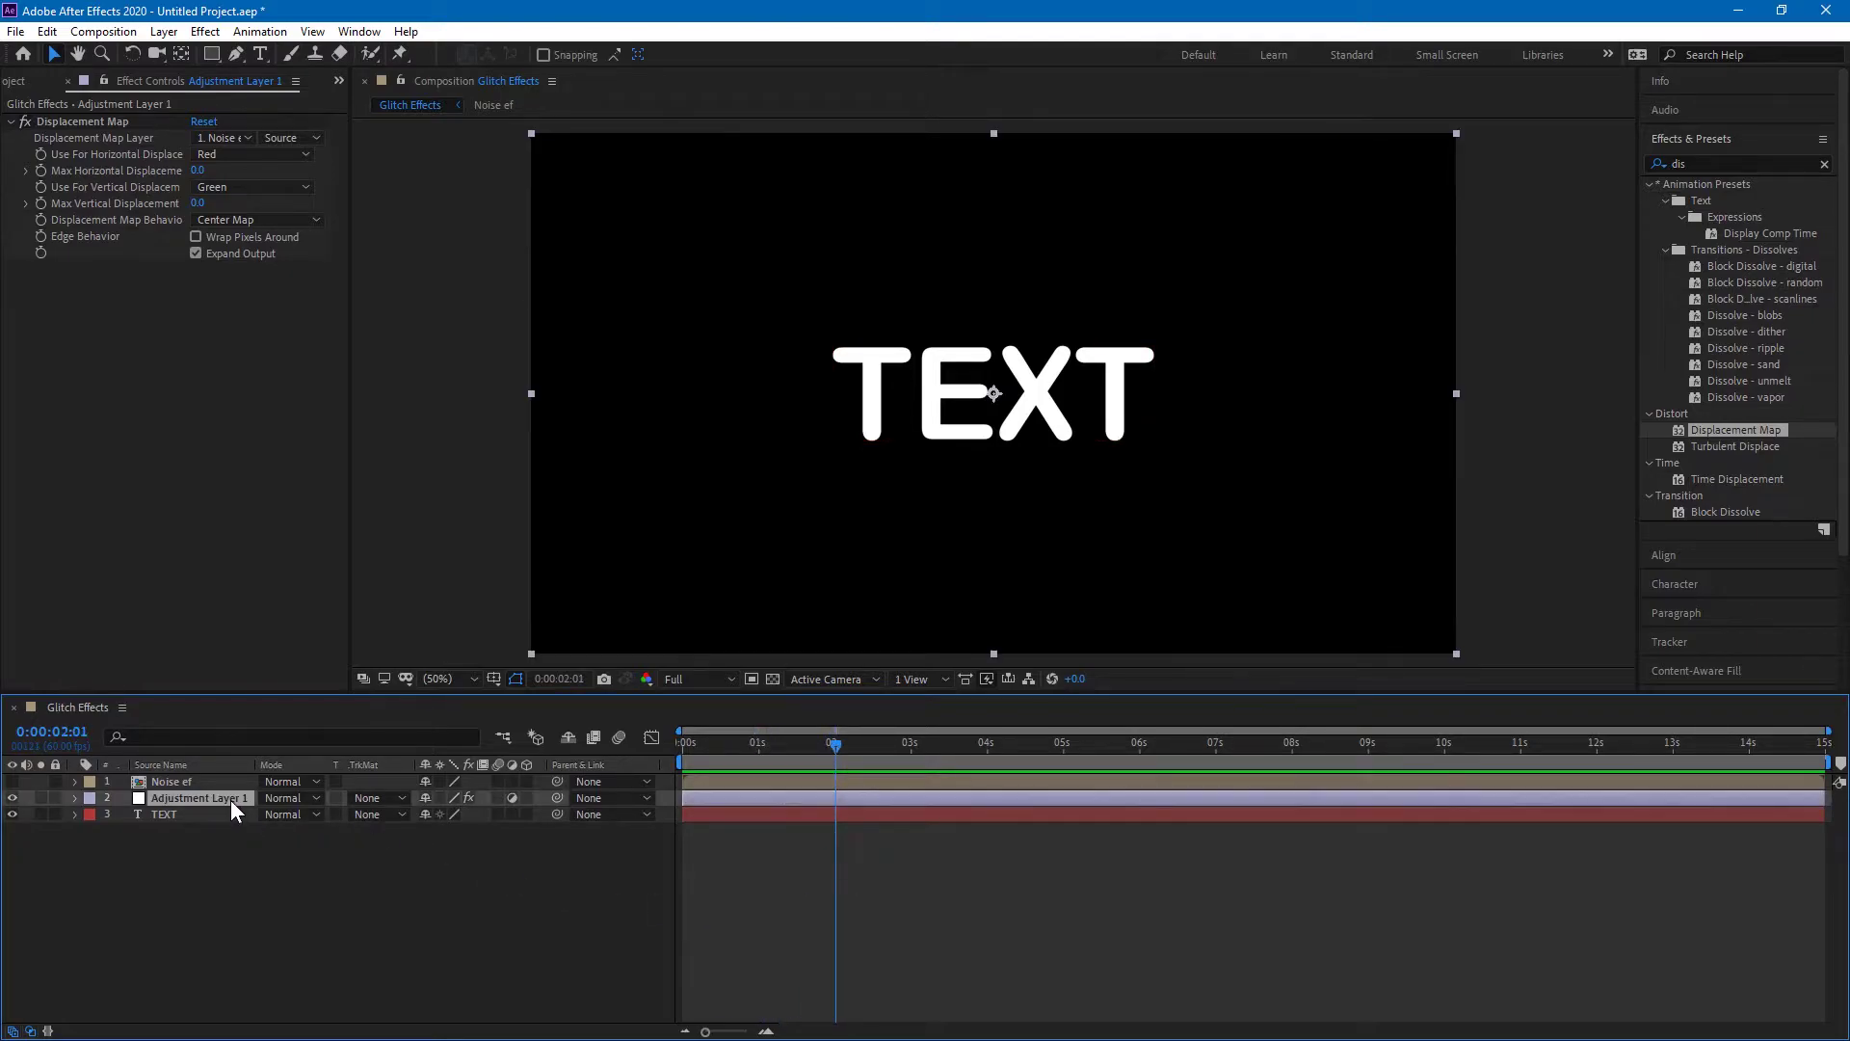
pyautogui.press('e')
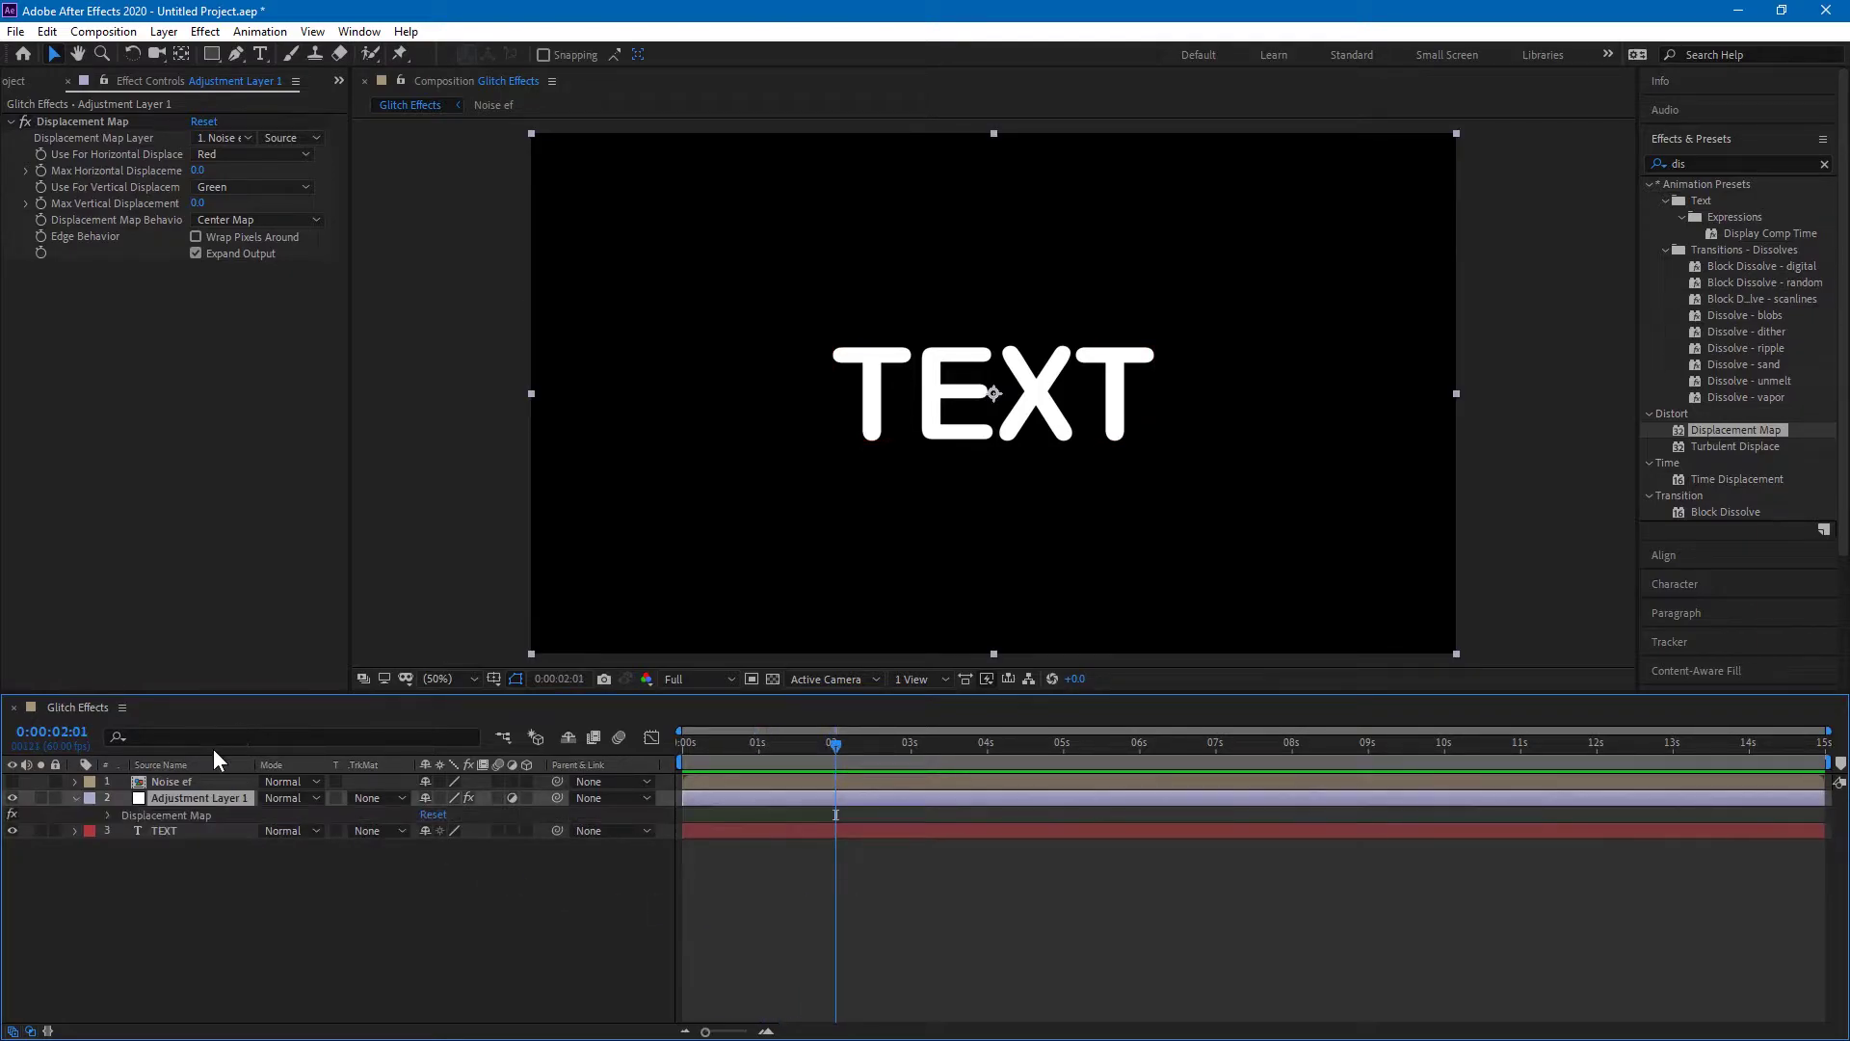
pyautogui.click(107, 815)
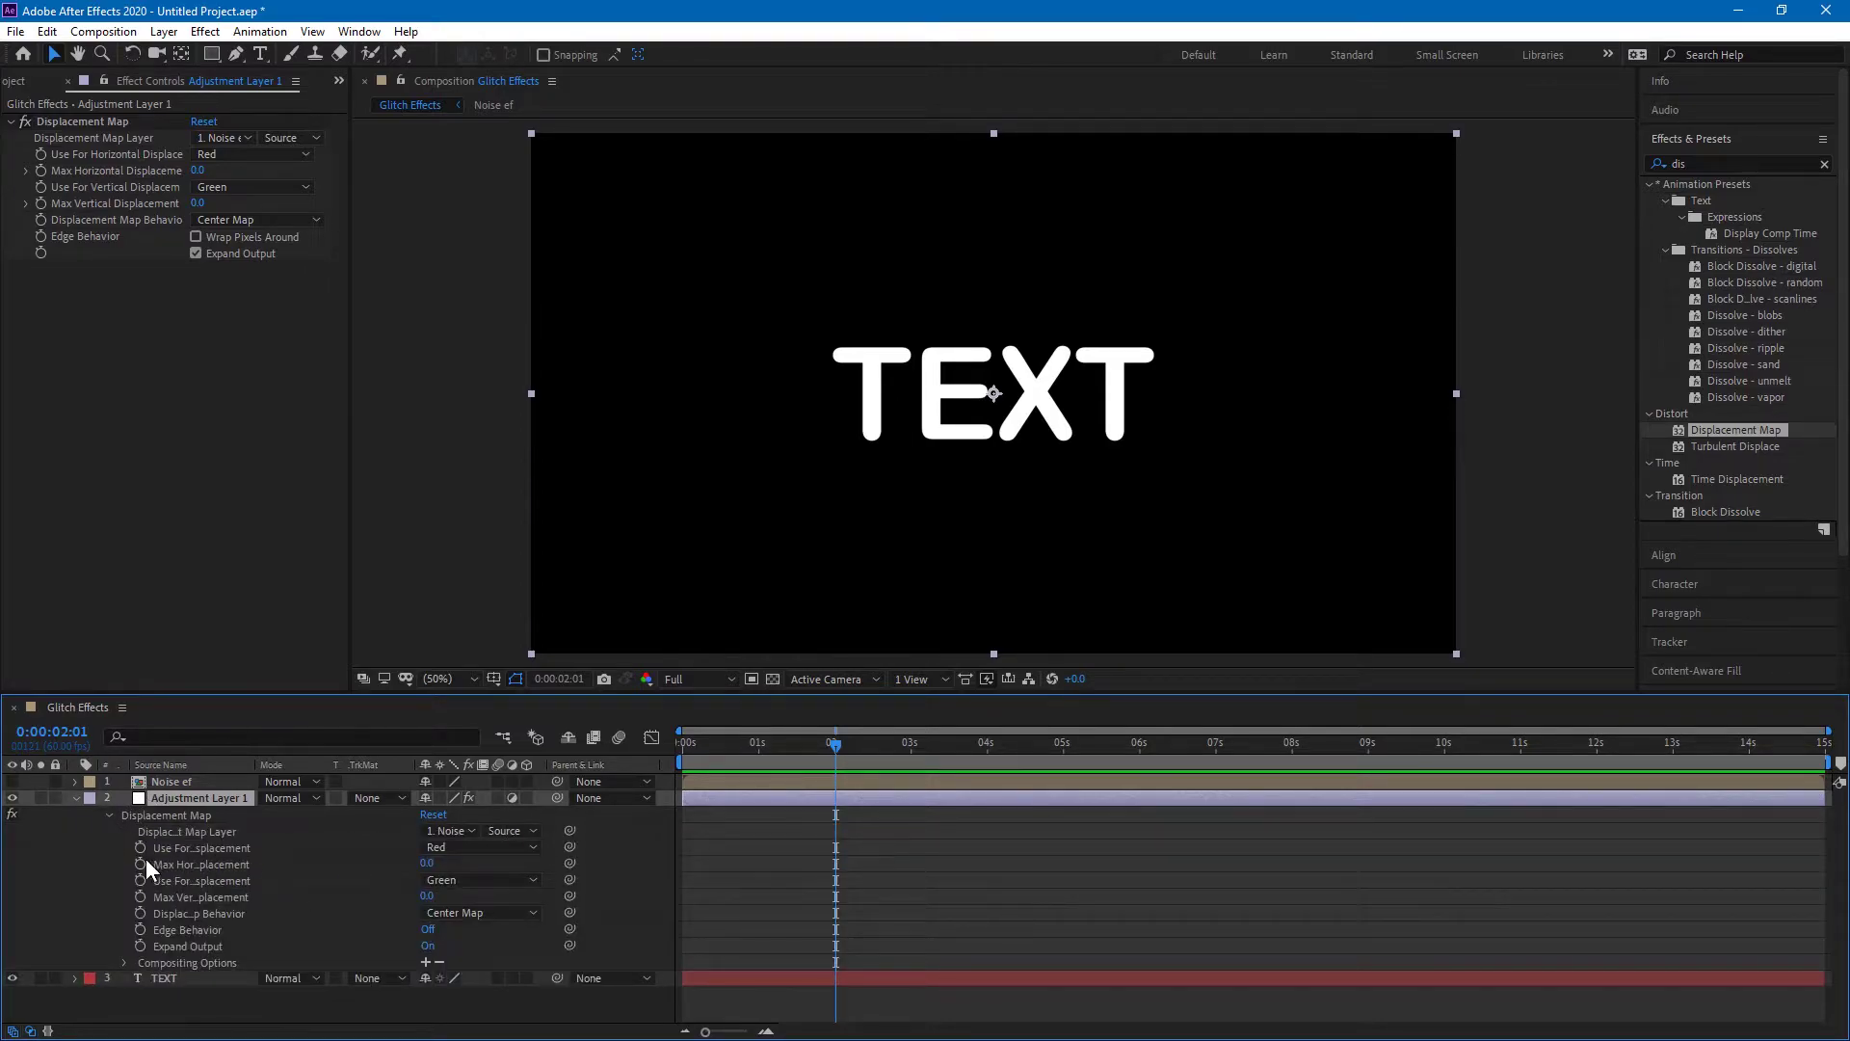
pyautogui.click(143, 863)
pyautogui.click(142, 896)
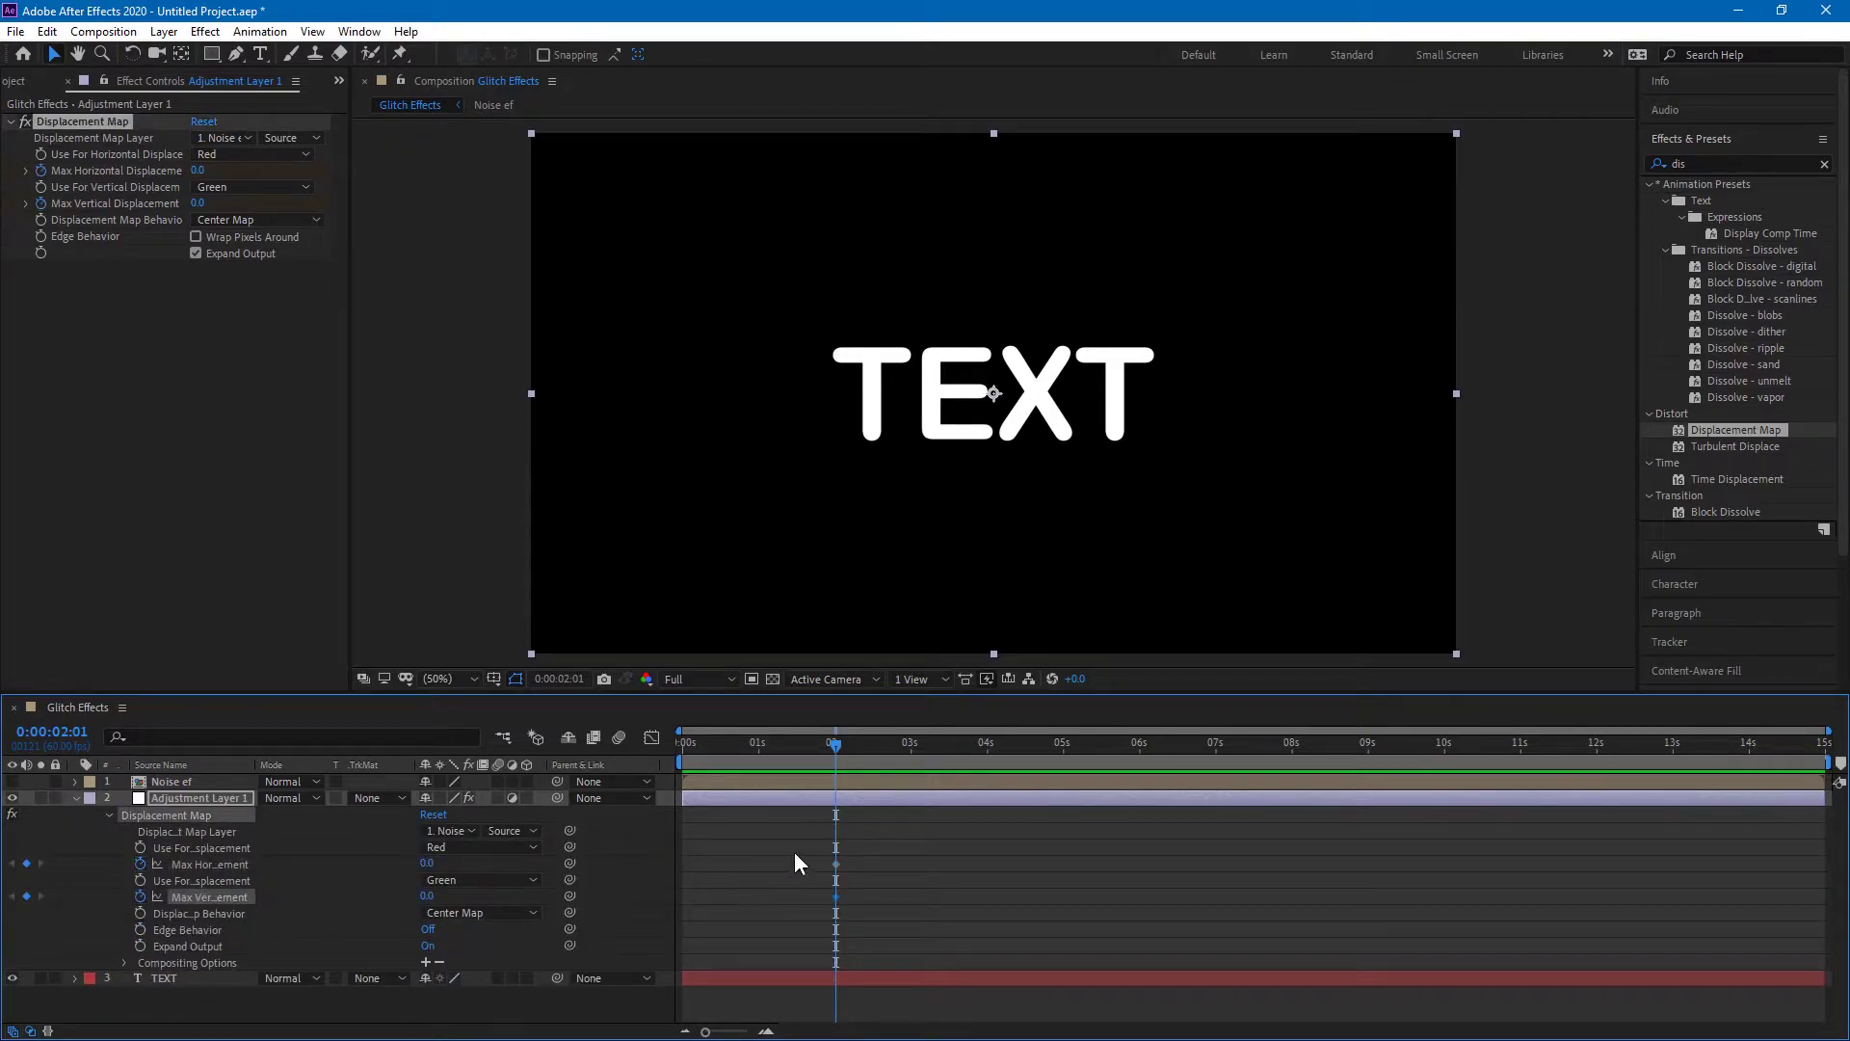
# - At 0:00:02:39, keyframe the maximum horizontal displacement at 361 and the maximum vertical displacement at 500
pyautogui.moveTo(834, 748); pyautogui.dragTo(853, 750)
pyautogui.click(885, 755)
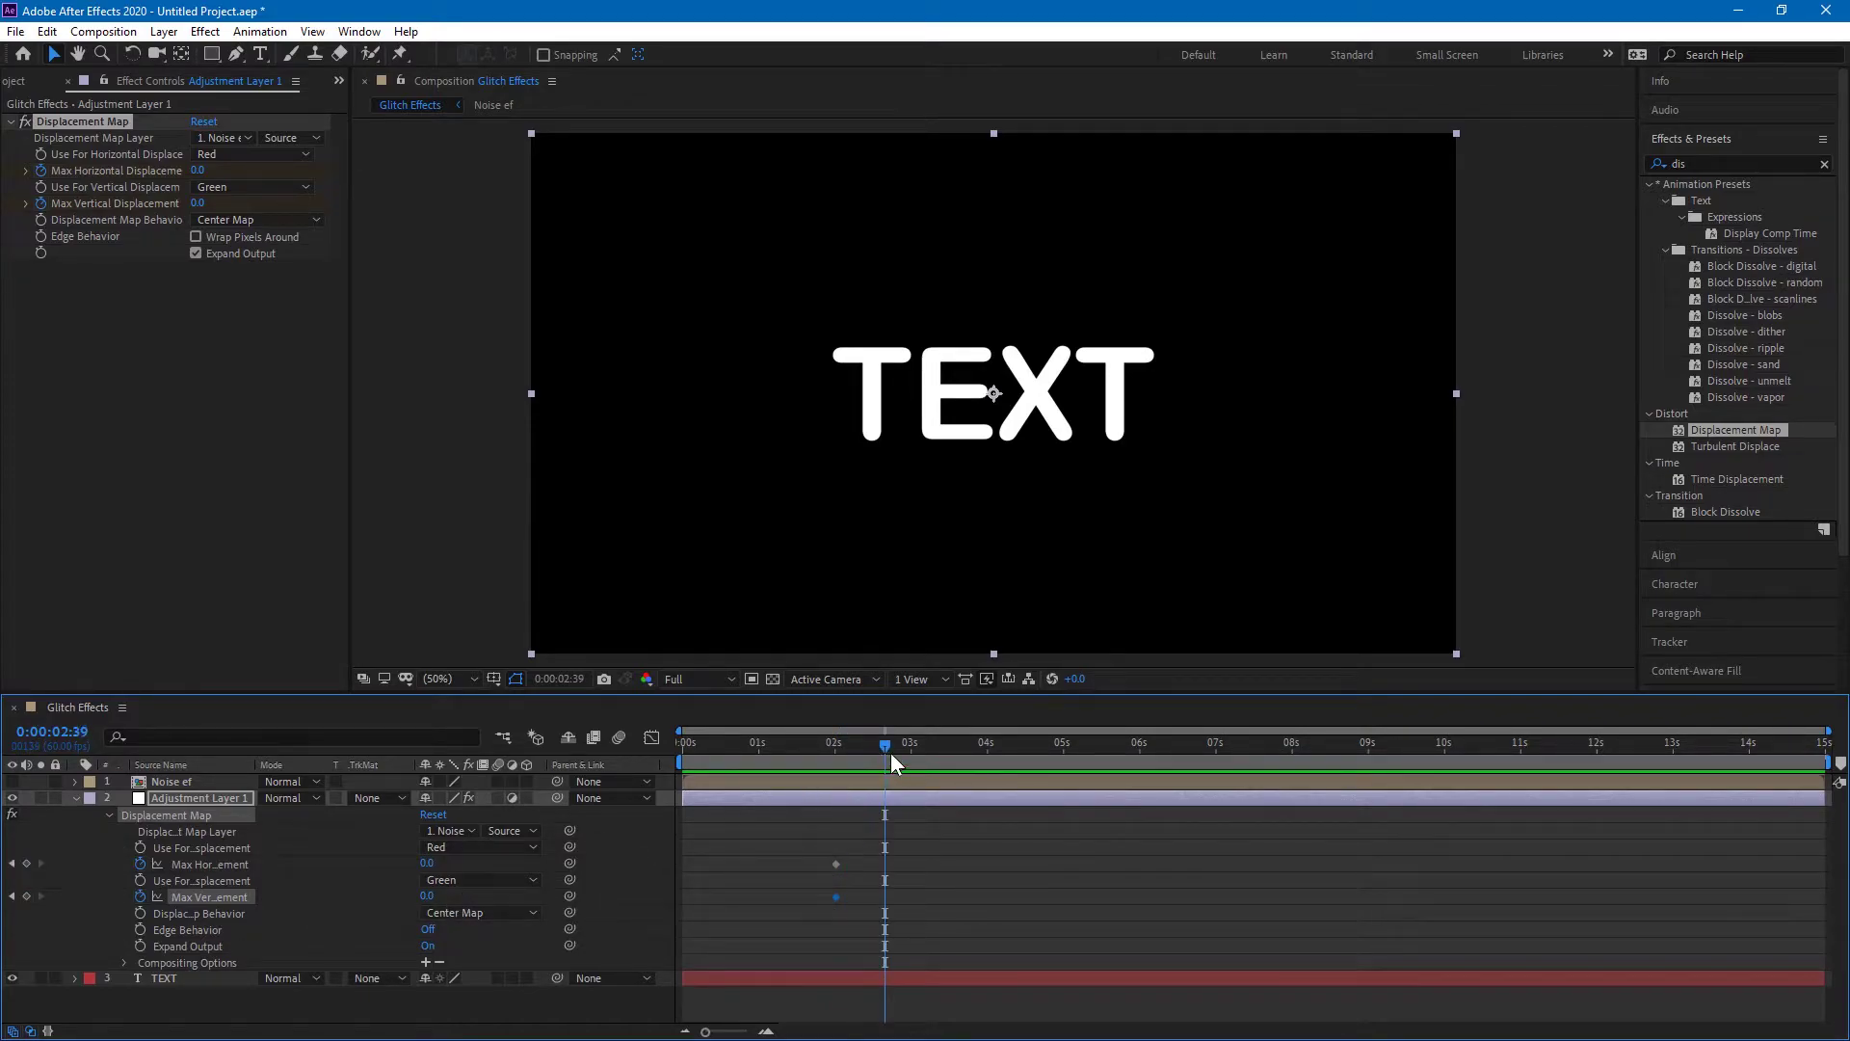
pyautogui.moveTo(465, 864); pyautogui.dragTo(740, 863)
pyautogui.moveTo(426, 896); pyautogui.dragTo(898, 897)
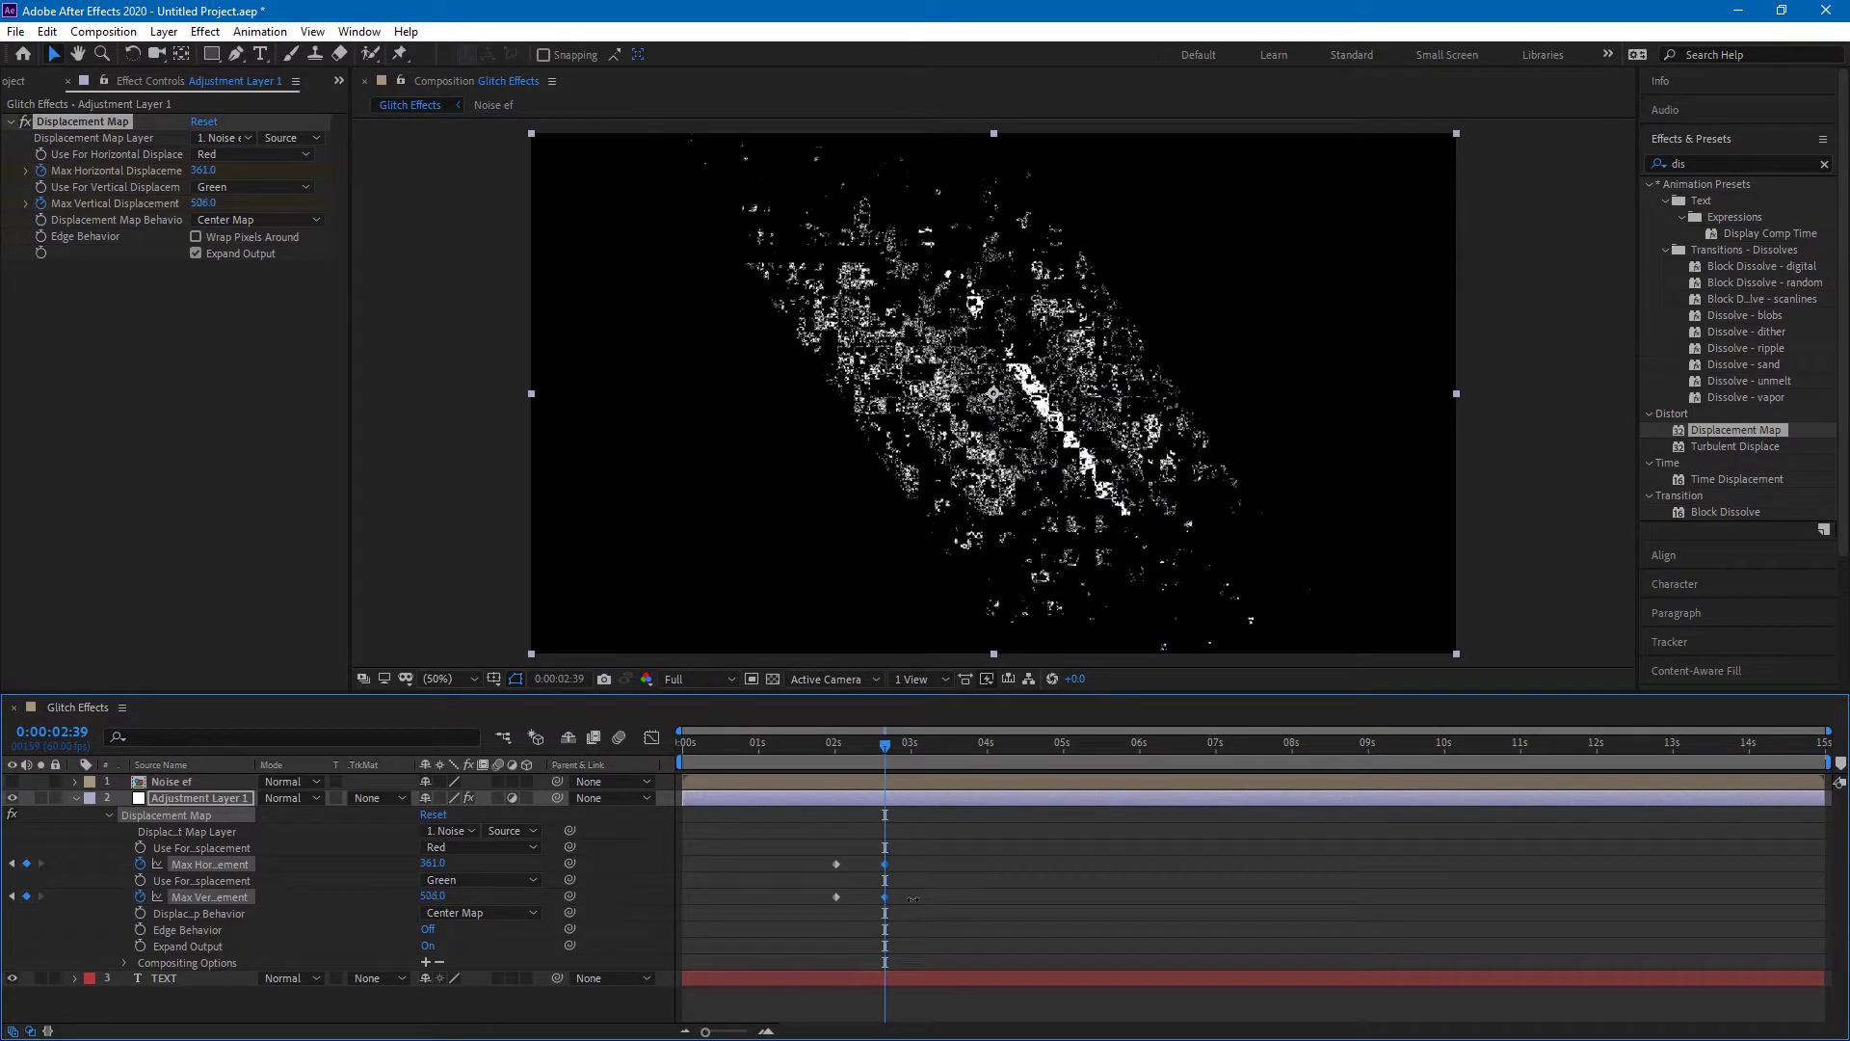
# - Keyframe the TEXT layer's opacity from 100% at 0:00:02:05 to 0% at 0:00:02:32
pyautogui.click(211, 981)
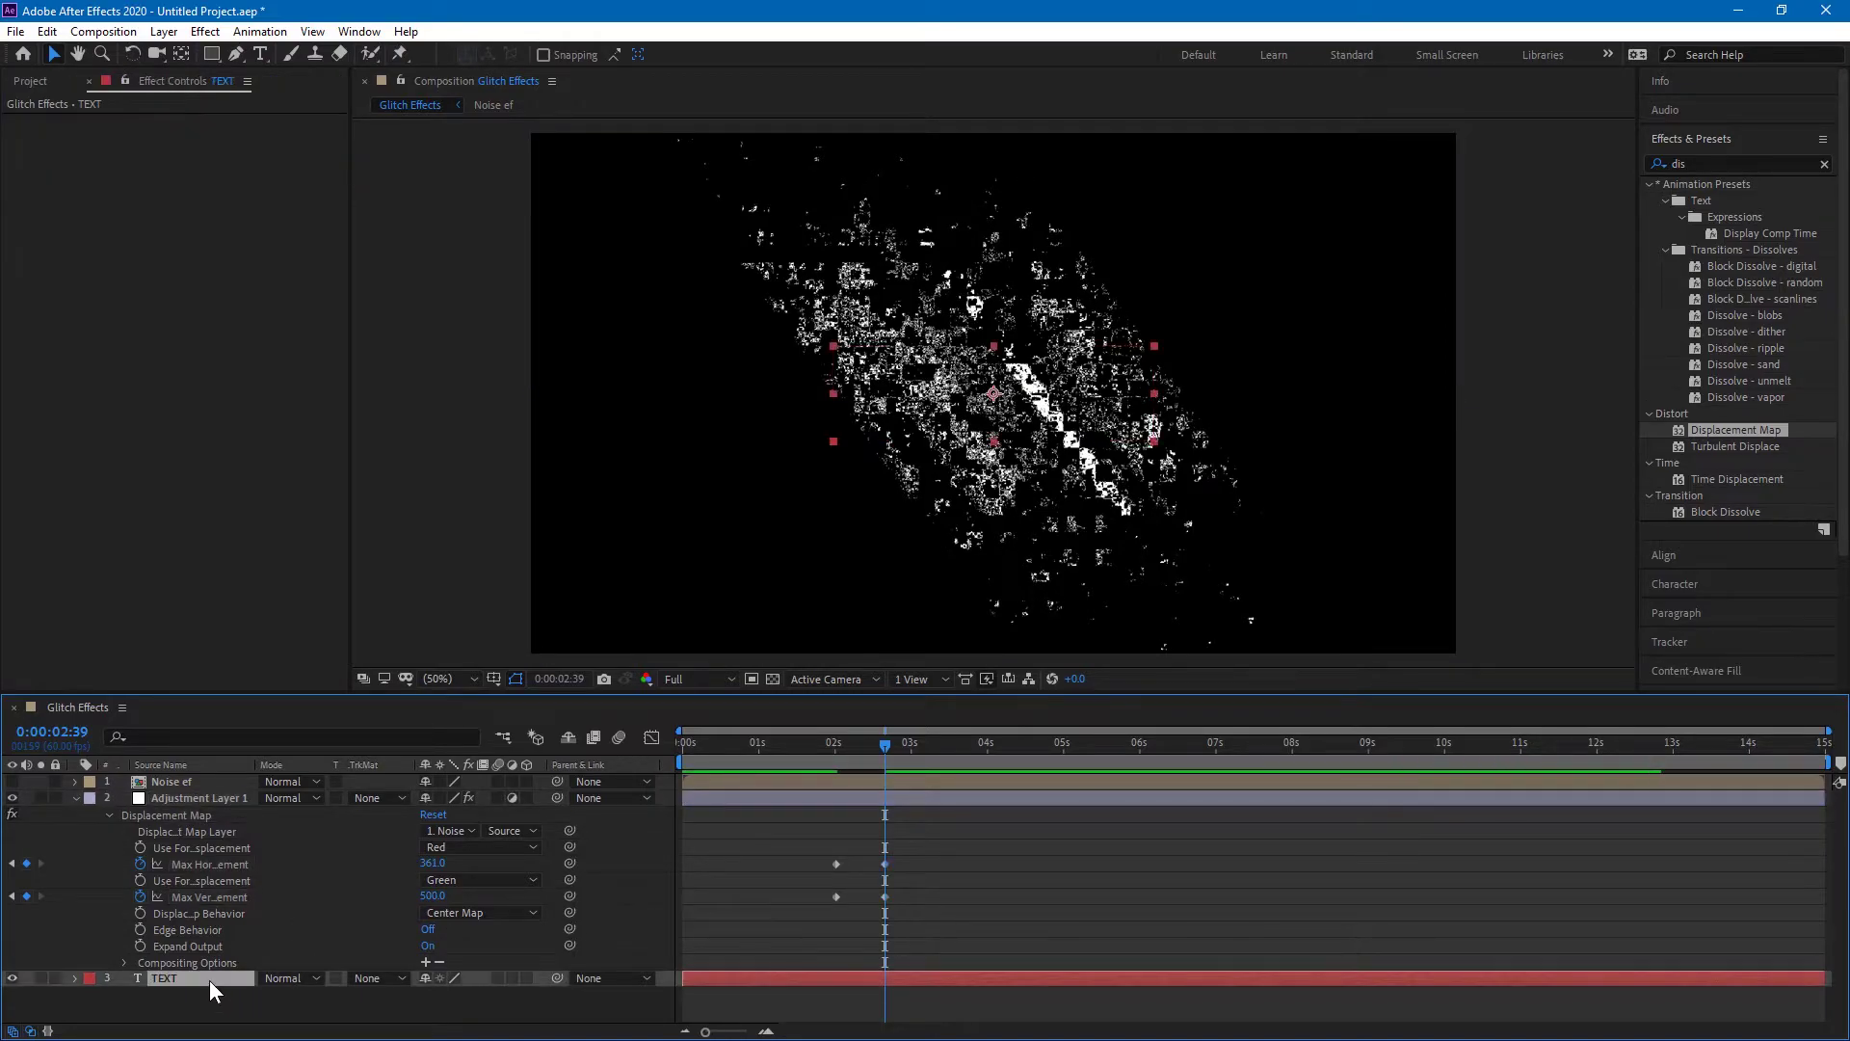
pyautogui.press('t')
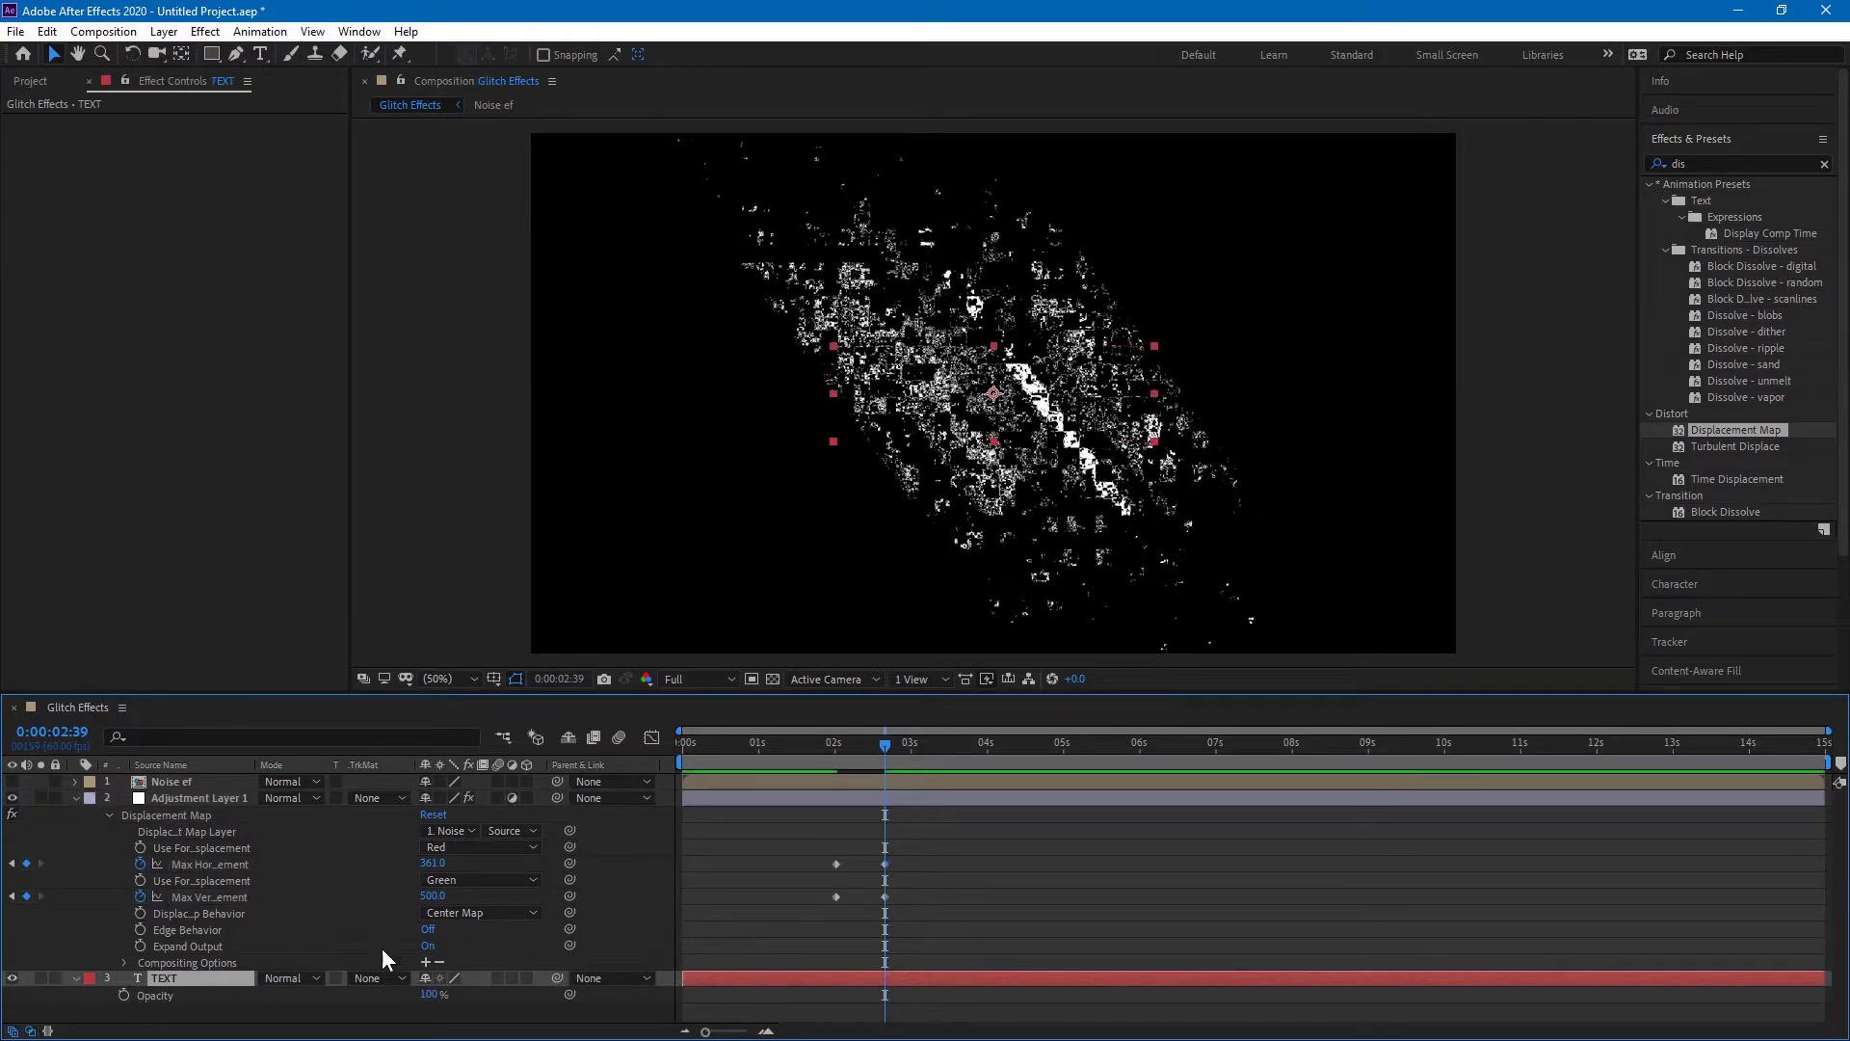
pyautogui.moveTo(850, 738); pyautogui.dragTo(840, 744)
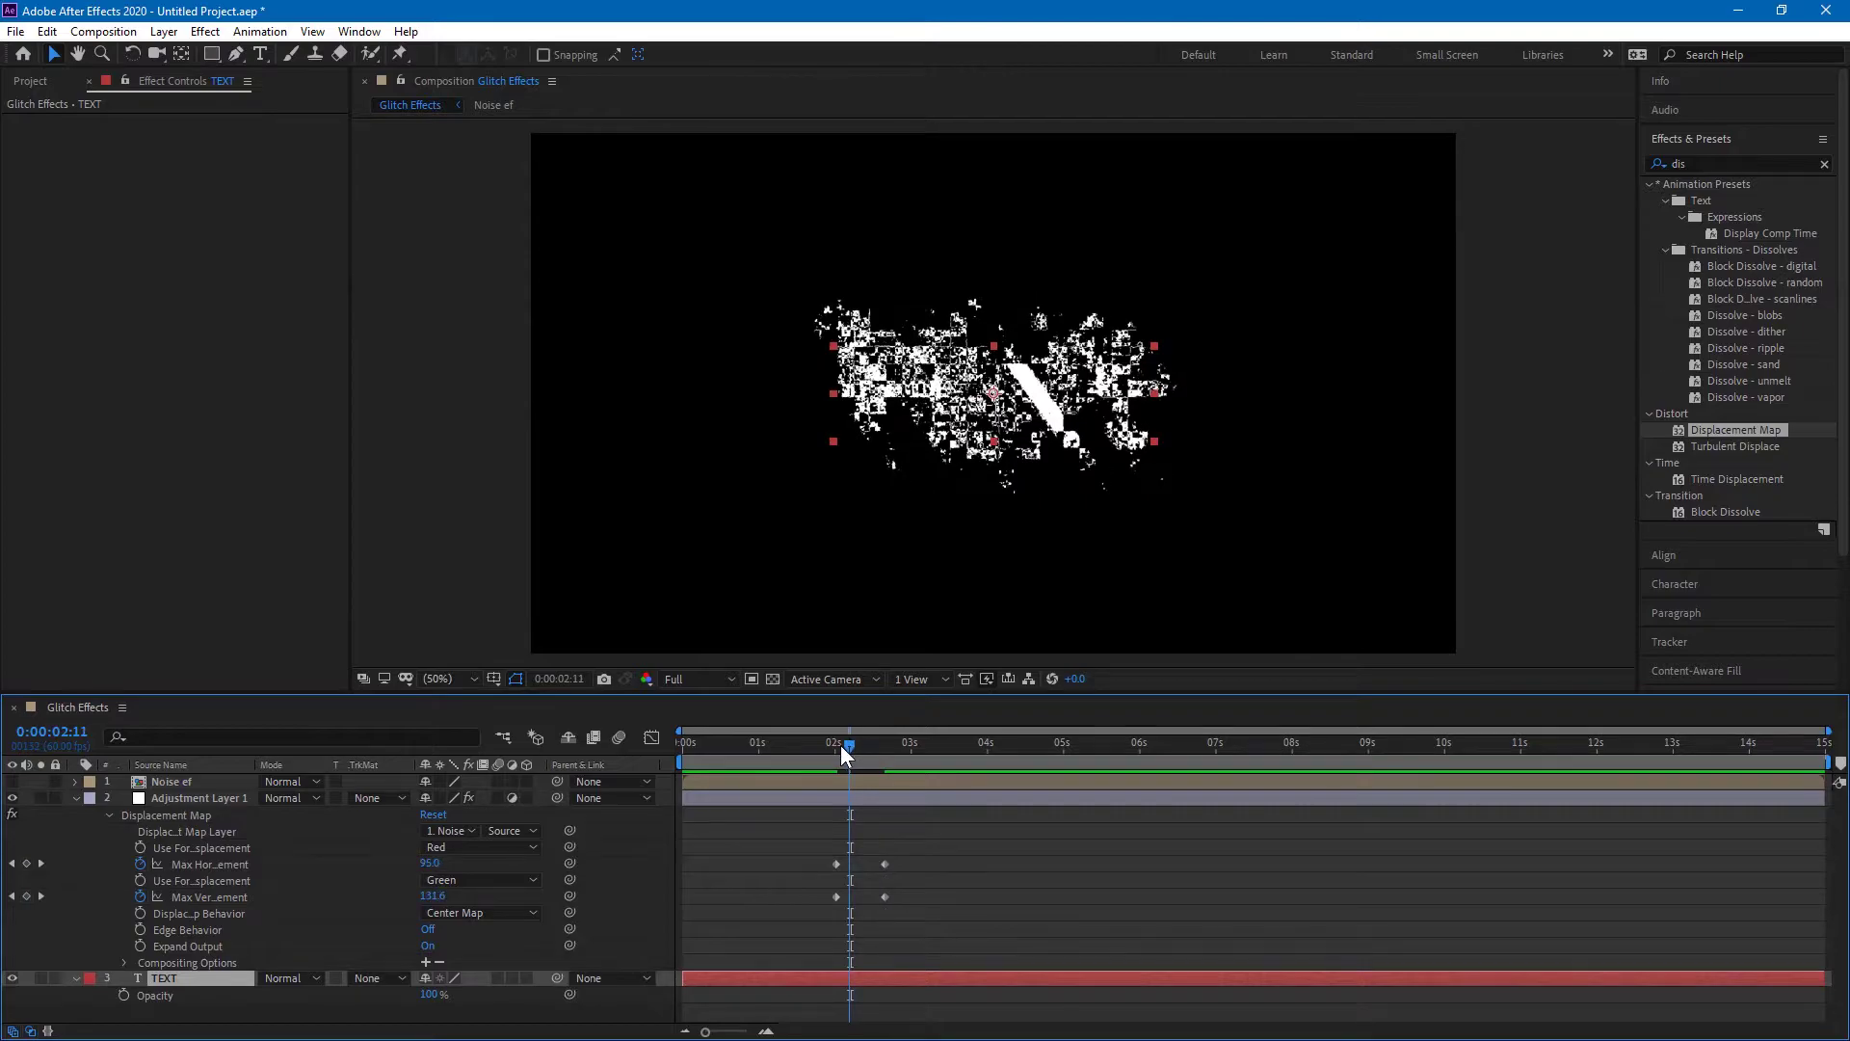
pyautogui.click(123, 995)
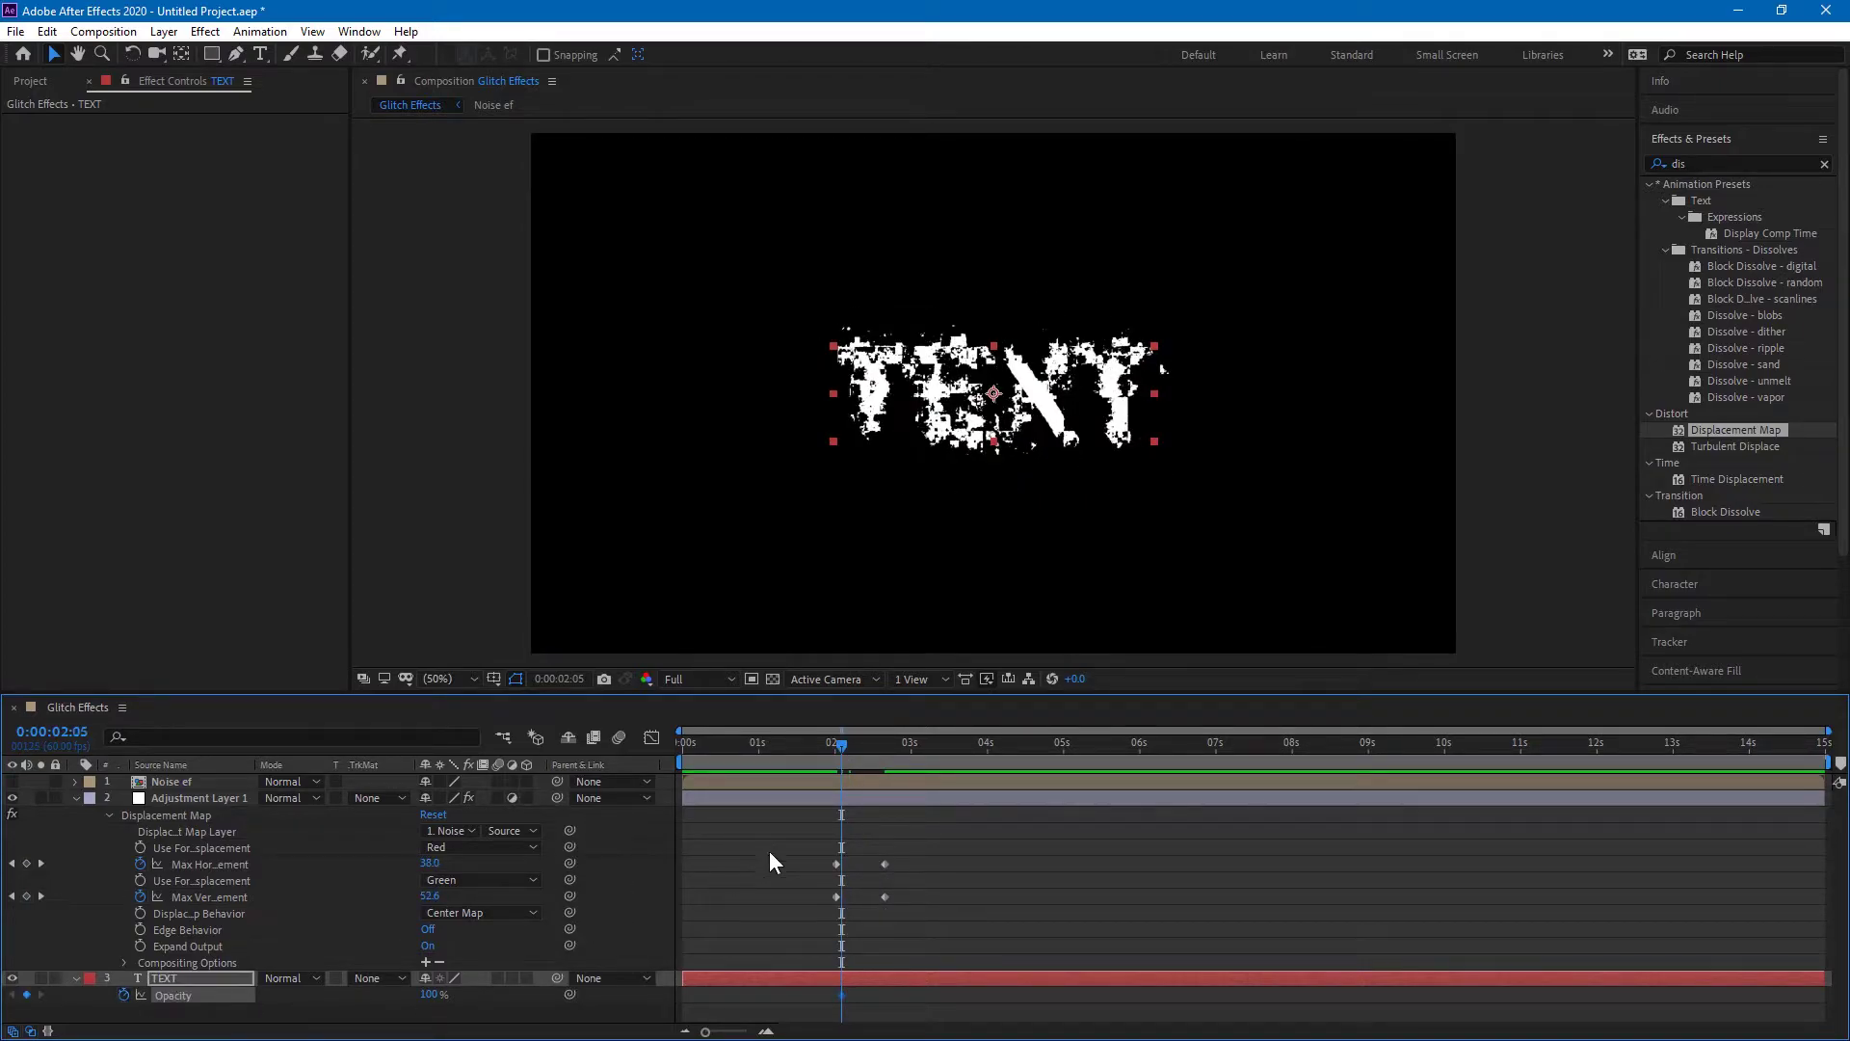
pyautogui.click(875, 737)
pyautogui.moveTo(429, 994); pyautogui.dragTo(275, 1000)
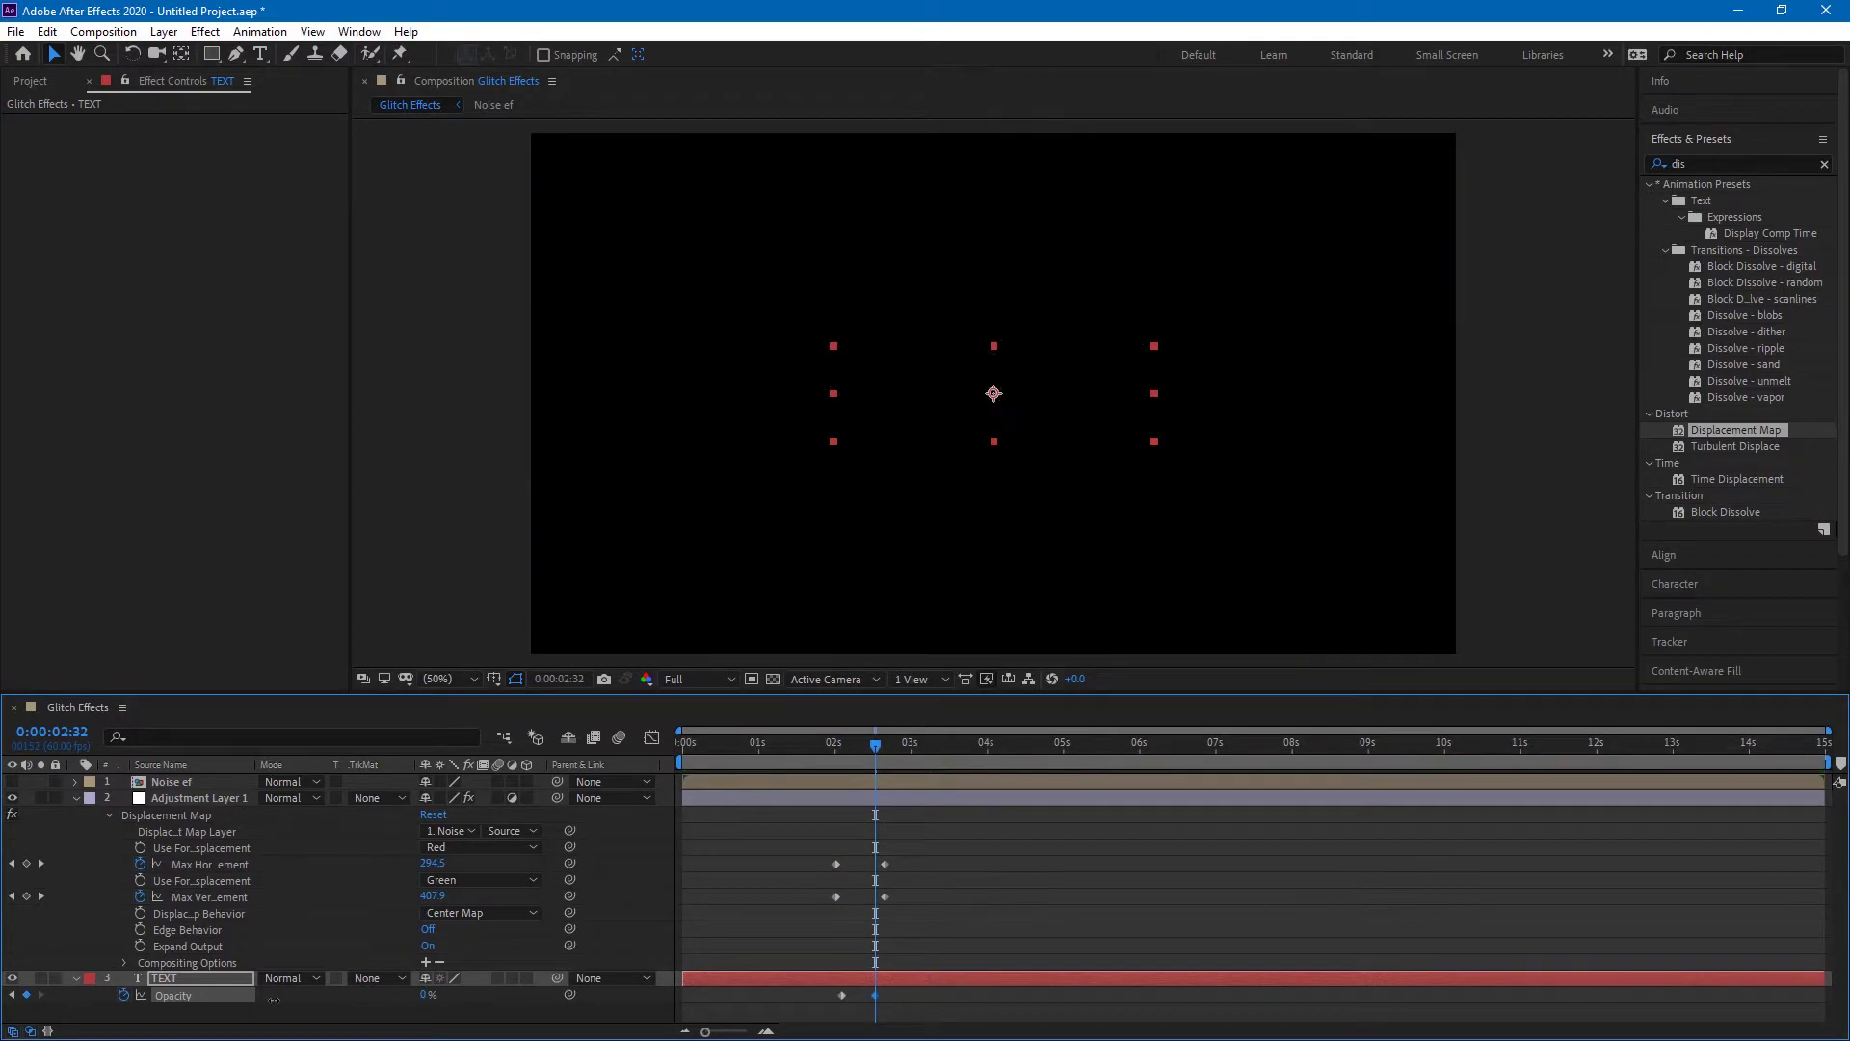
pyautogui.click(992, 910)
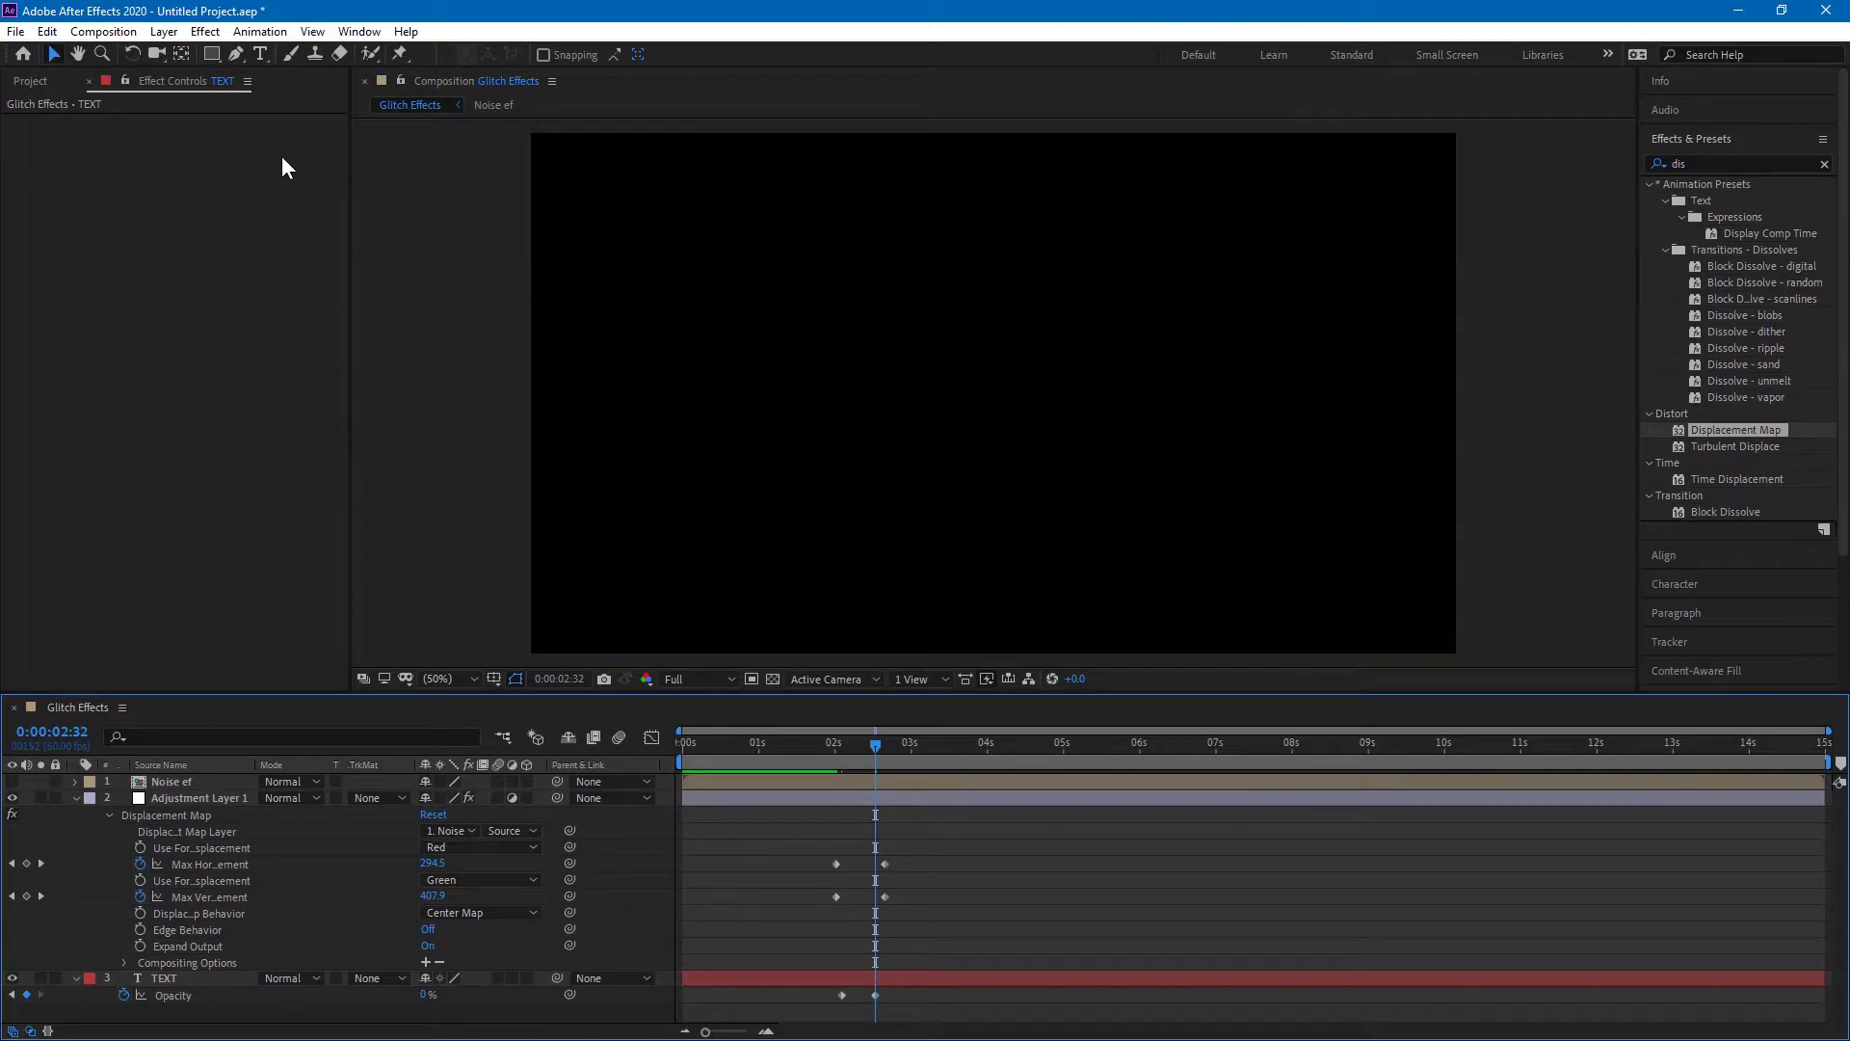
# - Add a text layer reading "SKY MOTION" and set its font size to 186 px
pyautogui.click(259, 54)
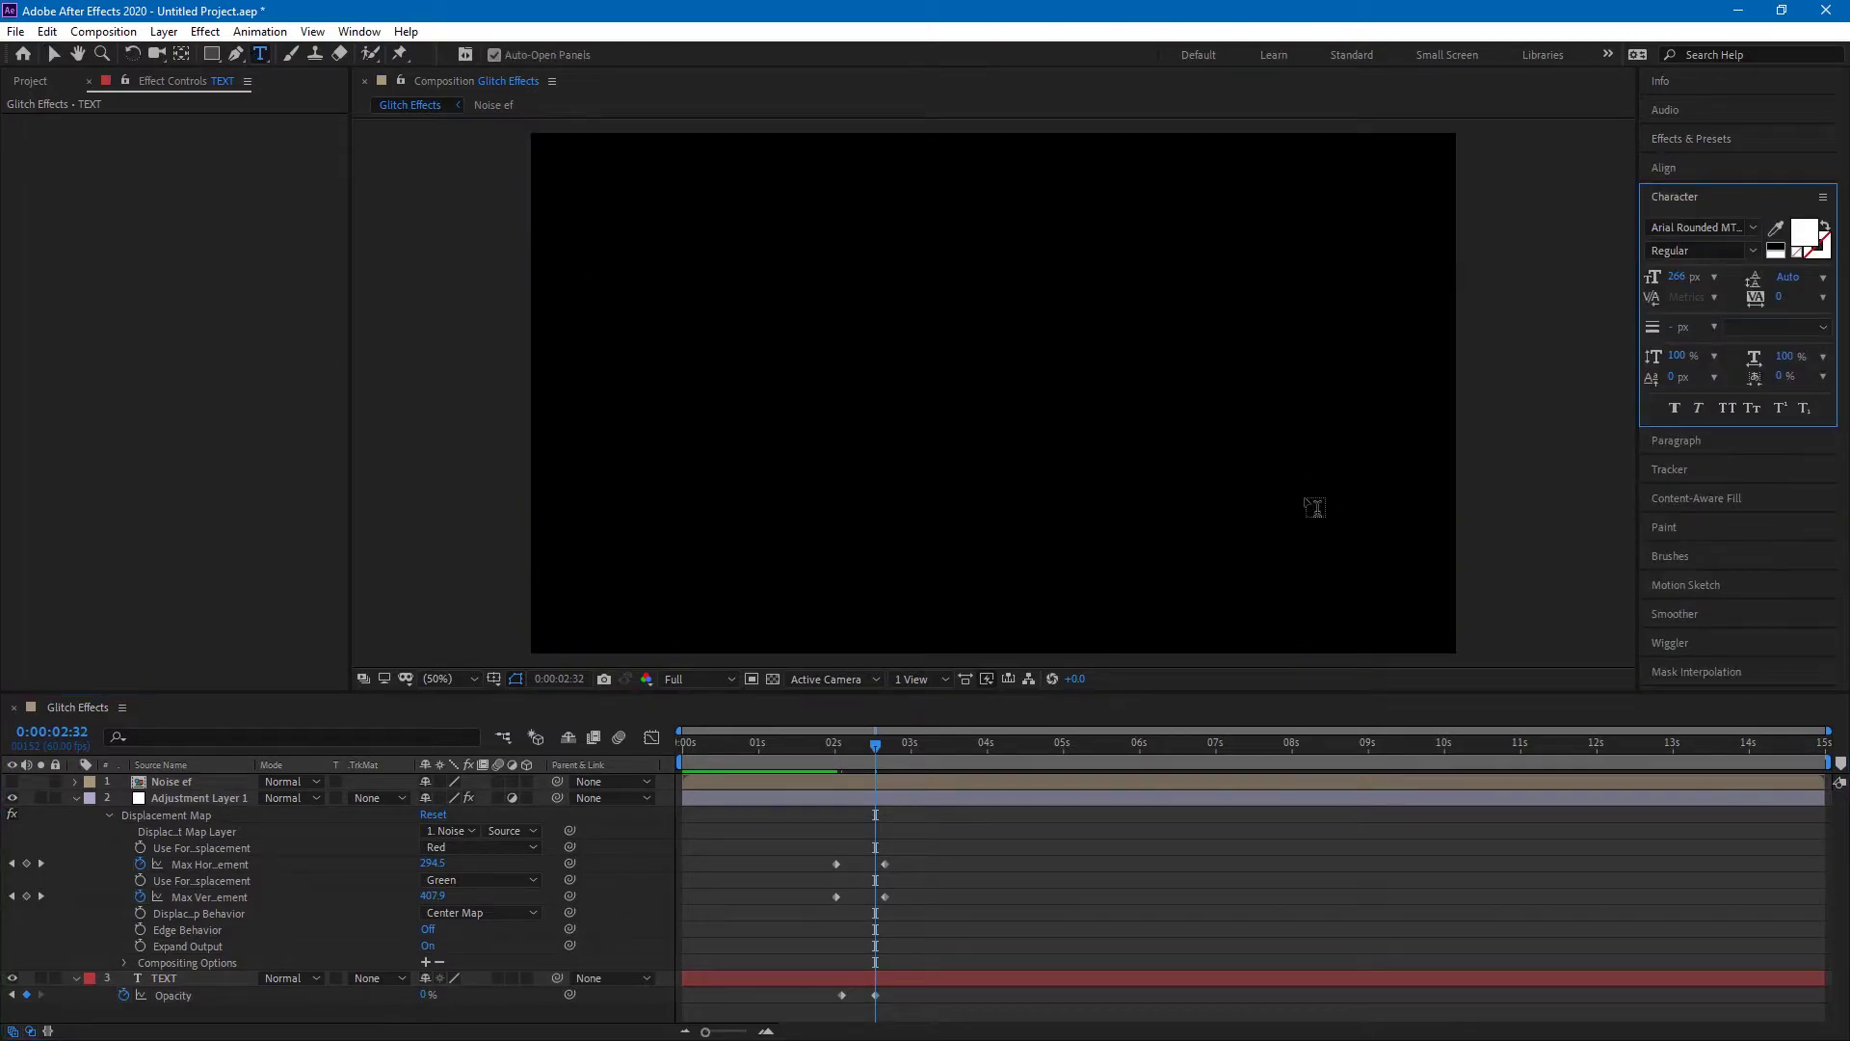
pyautogui.click(1257, 455)
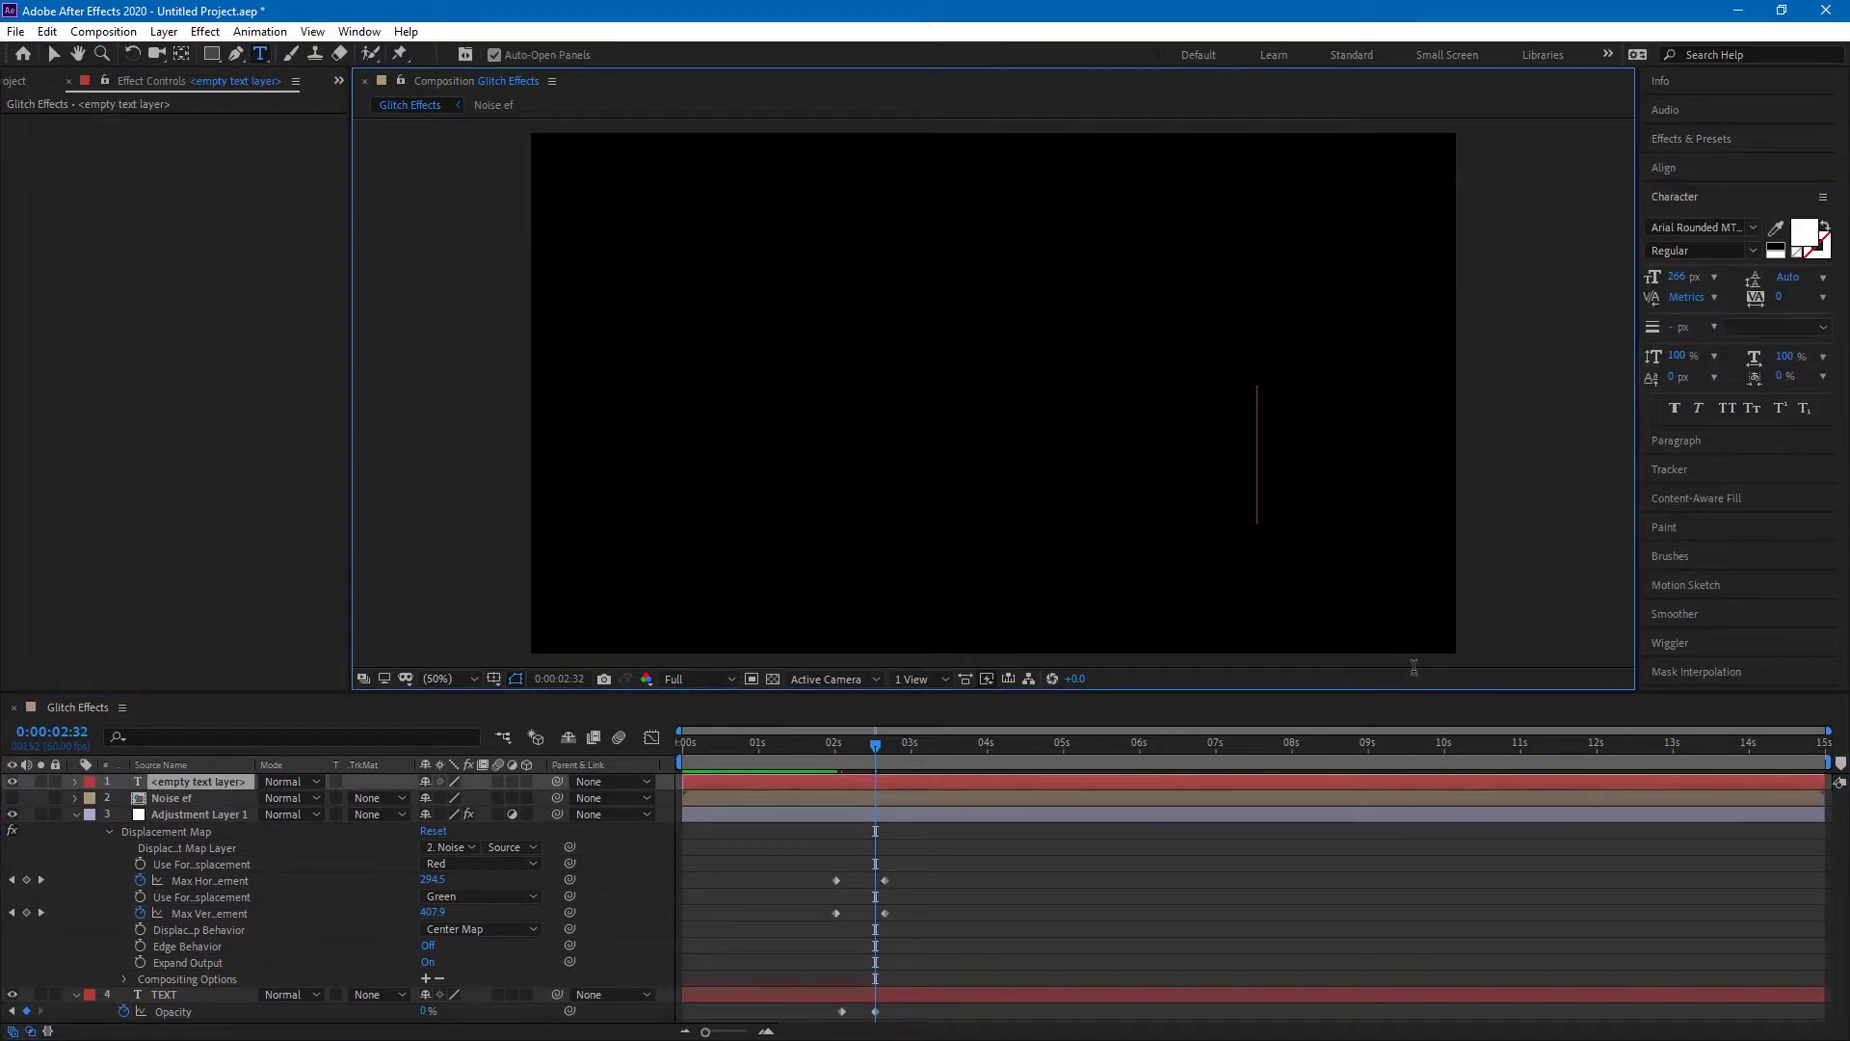
pyautogui.write('D')
pyautogui.press('BackSpace')
pyautogui.write('S')
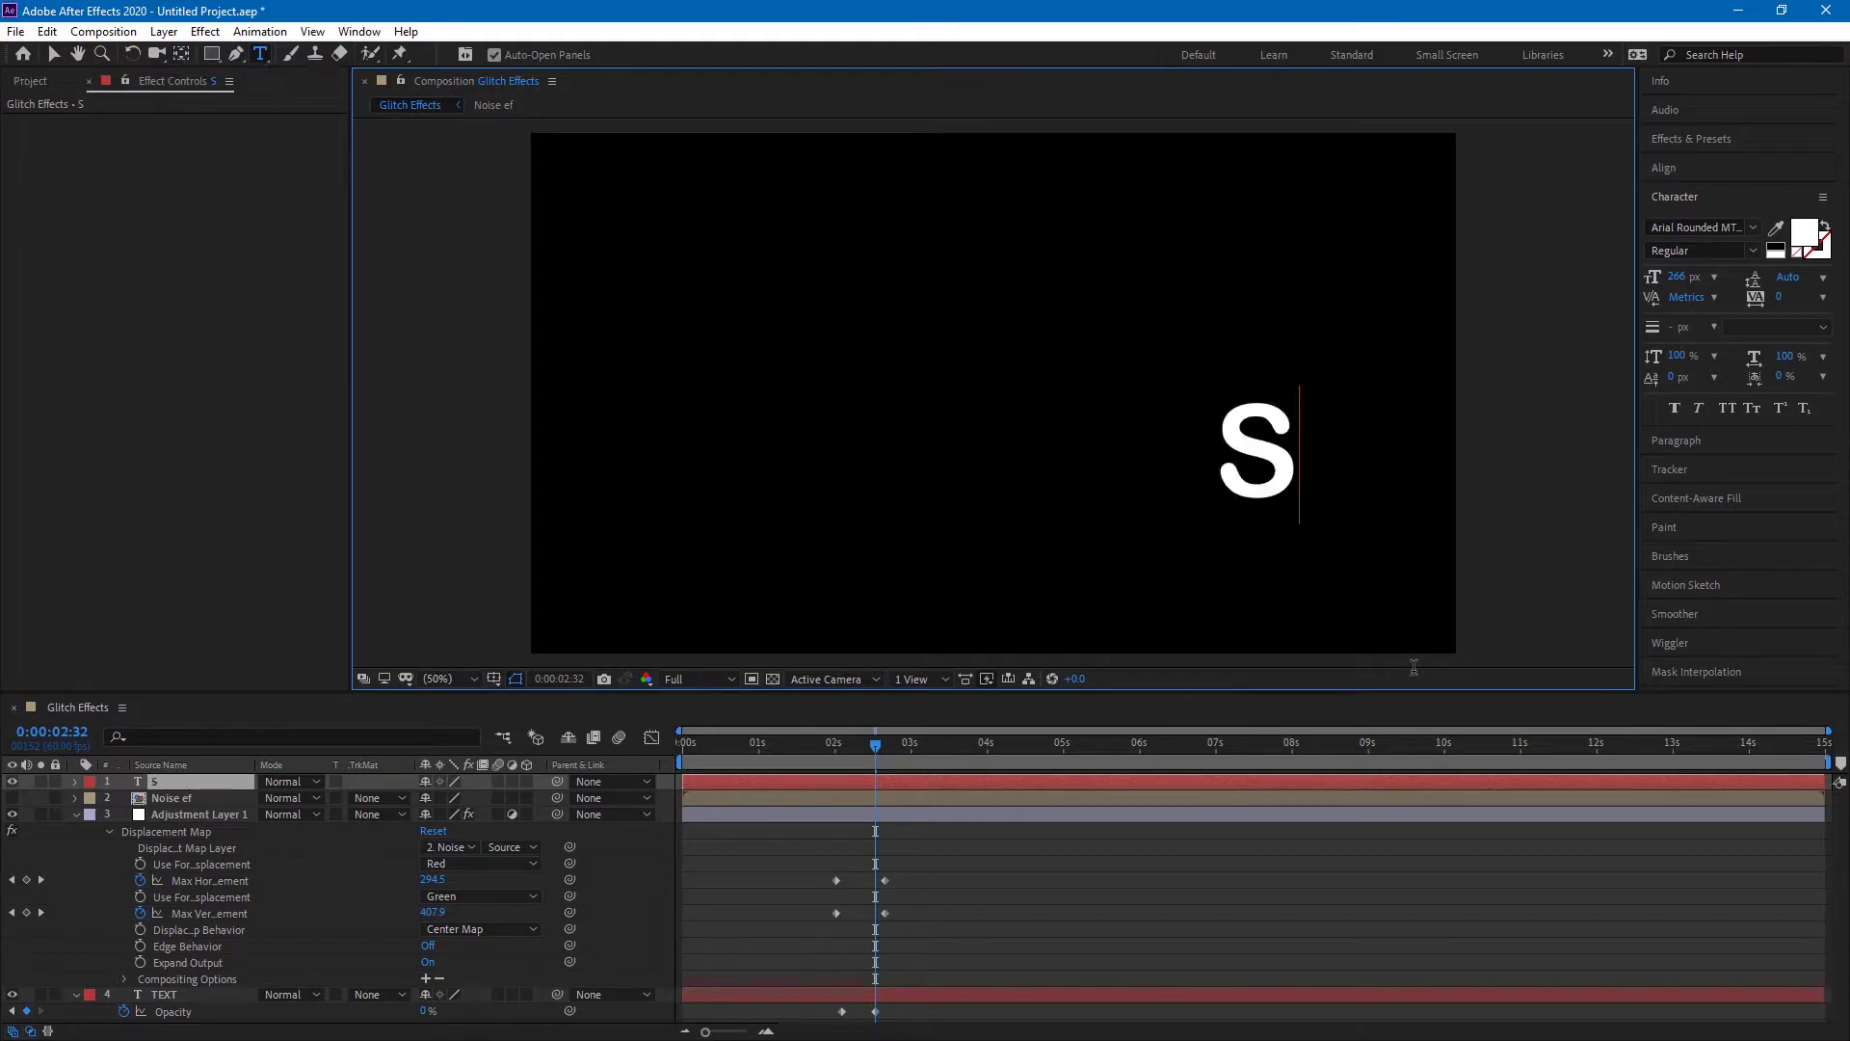
pyautogui.write('KY MOTIO')
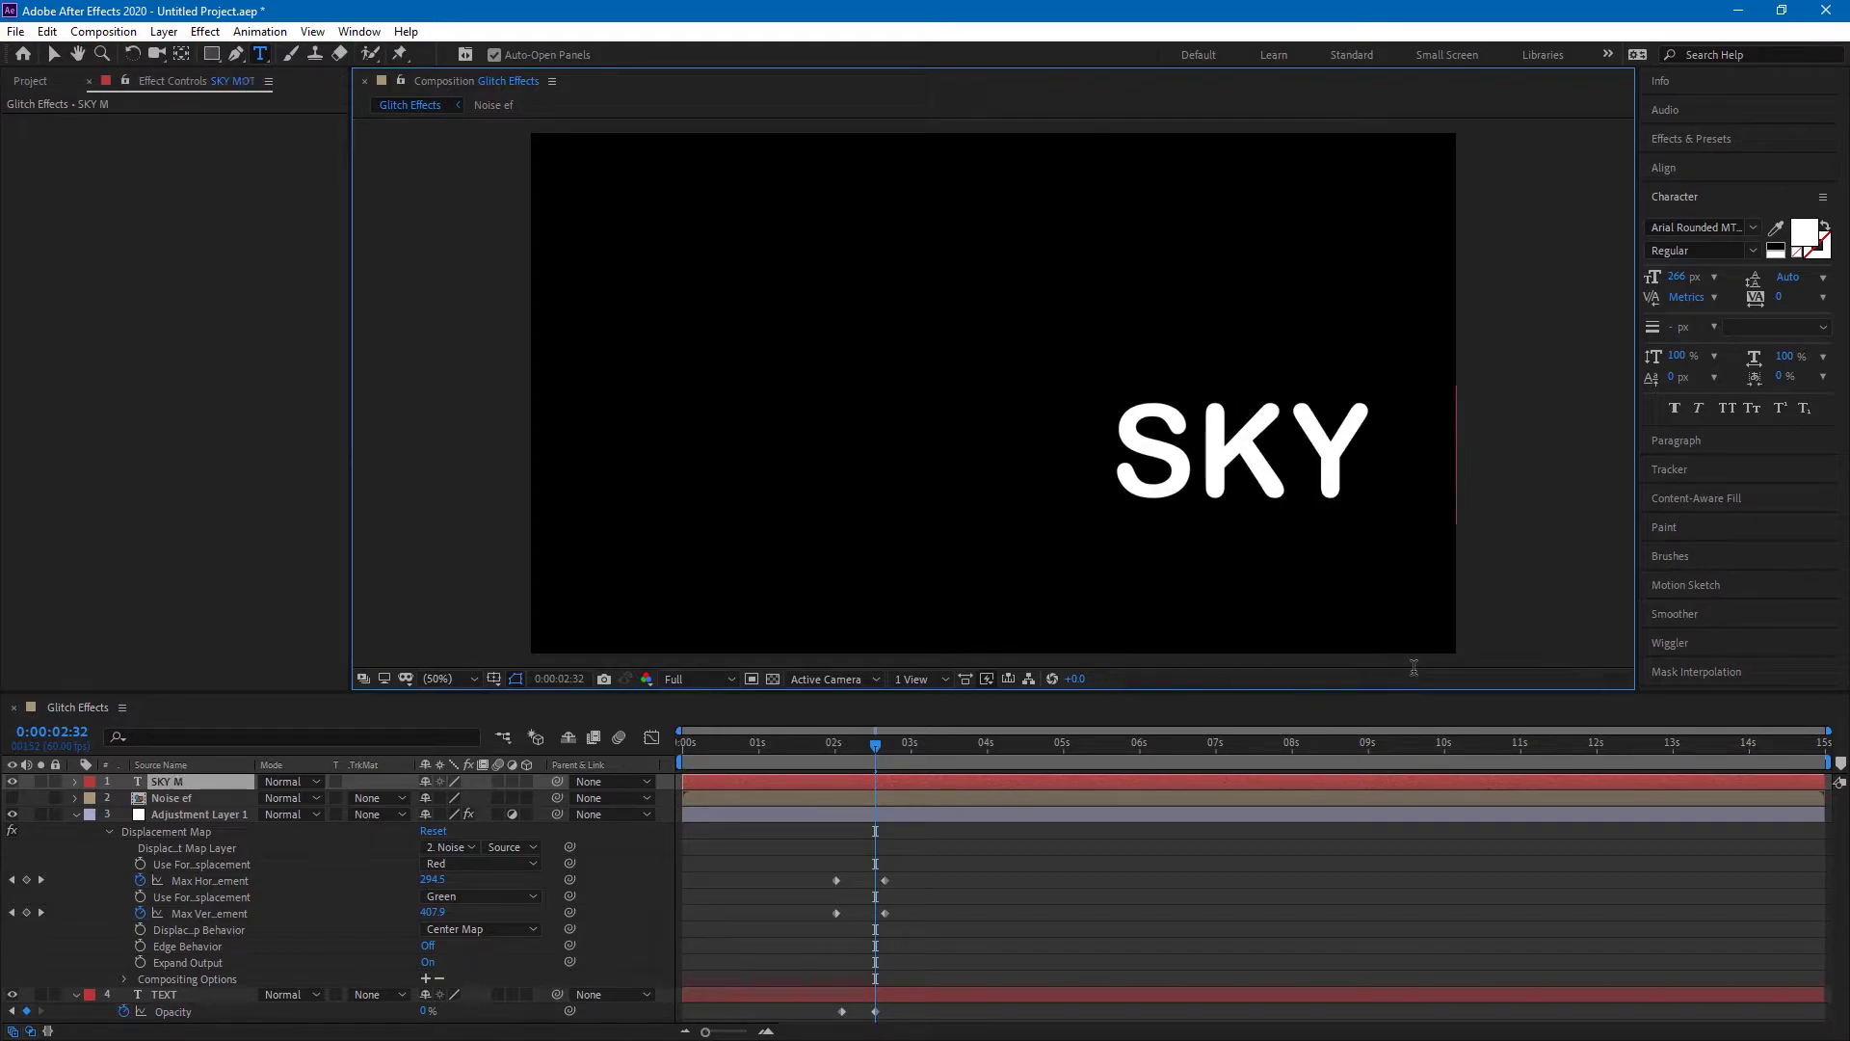
pyautogui.write('N')
pyautogui.hotkey('ctrl', 'a')
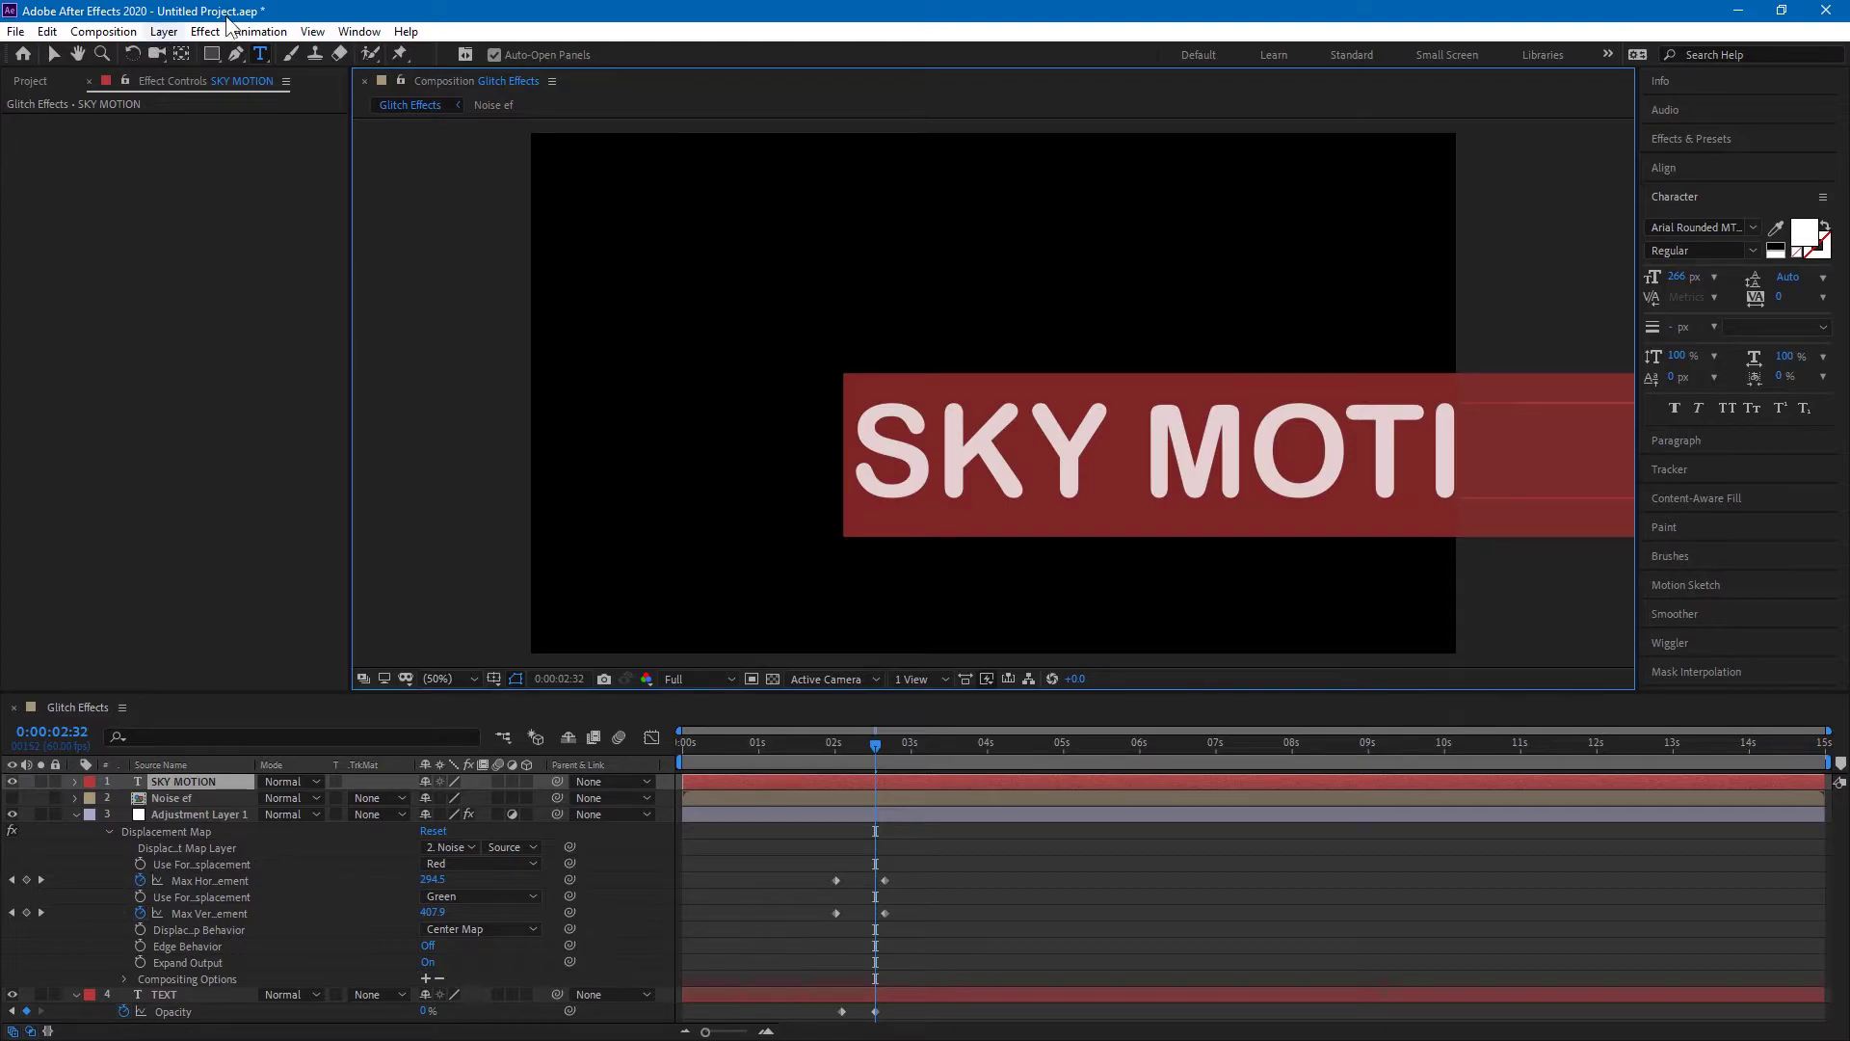
pyautogui.moveTo(1686, 277); pyautogui.dragTo(1604, 278)
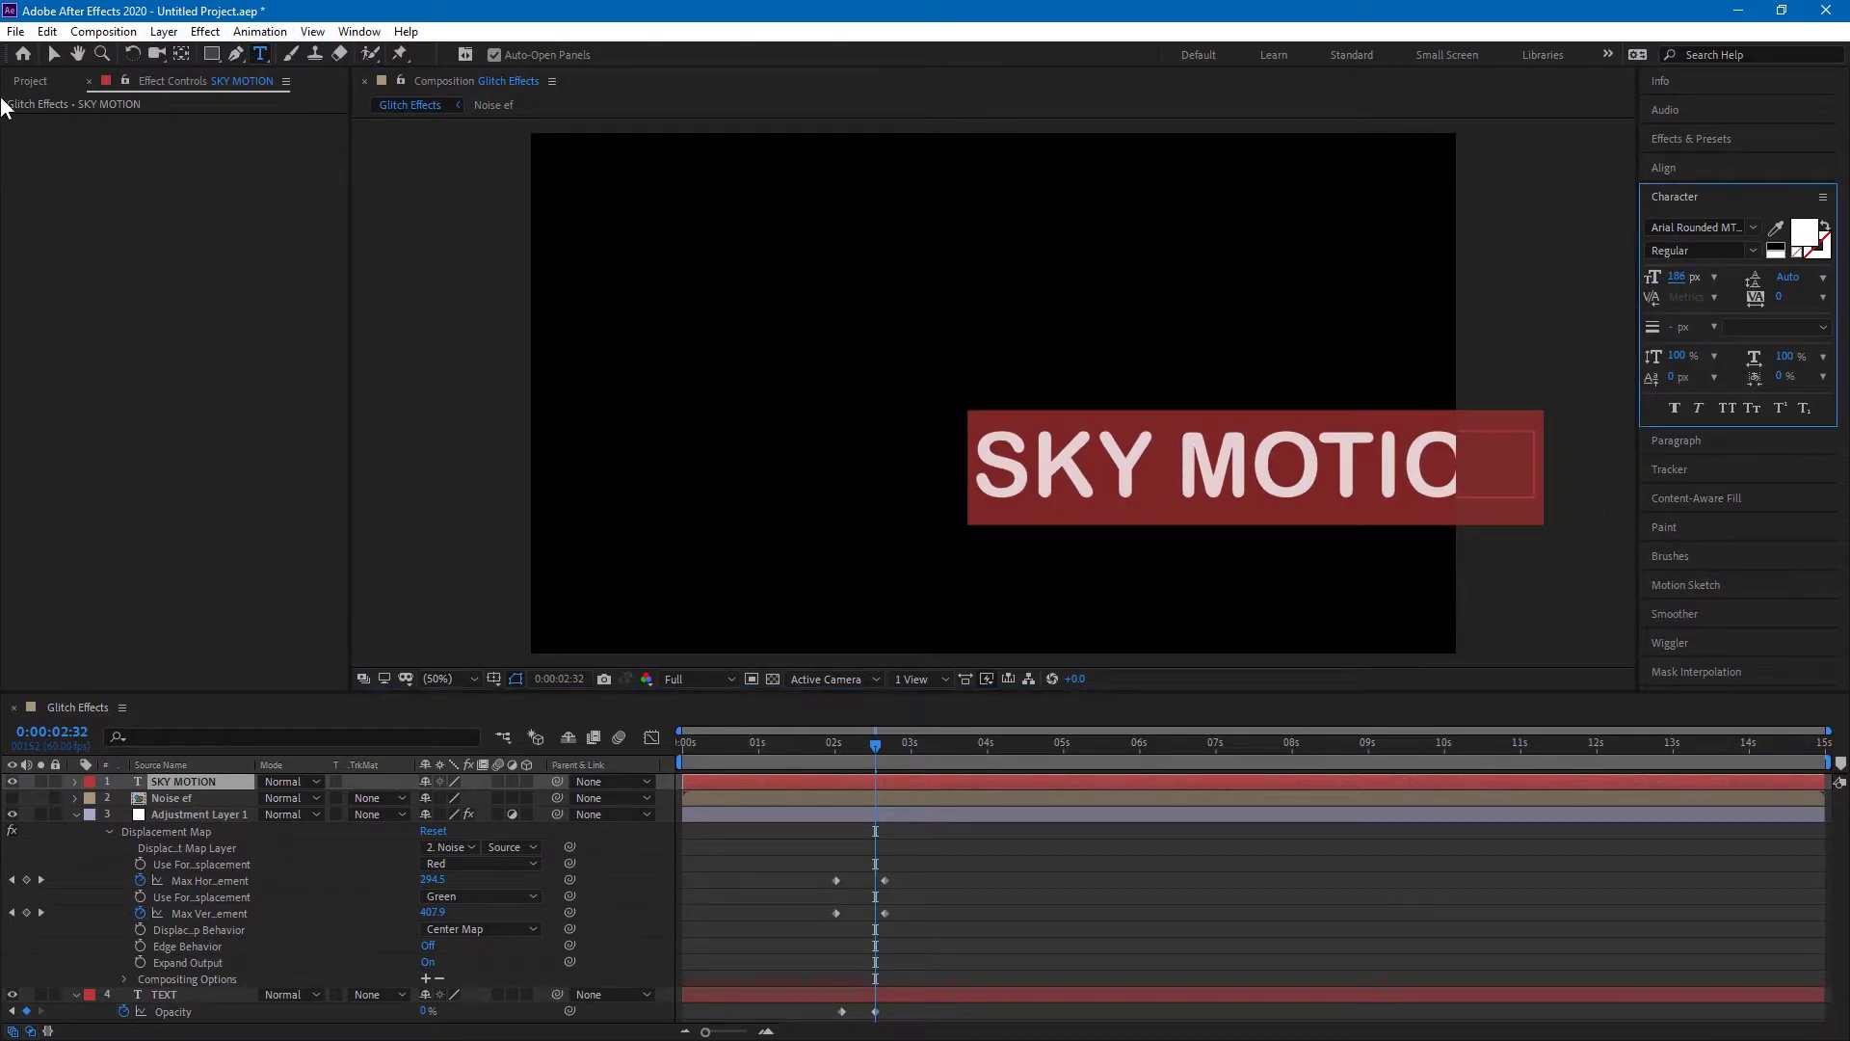
# - Move the SKY MOTION text to the middle and align it horizontally and vertically to the composition's centre
pyautogui.click(54, 54)
pyautogui.moveTo(1251, 456); pyautogui.dragTo(999, 385)
pyautogui.click(181, 54)
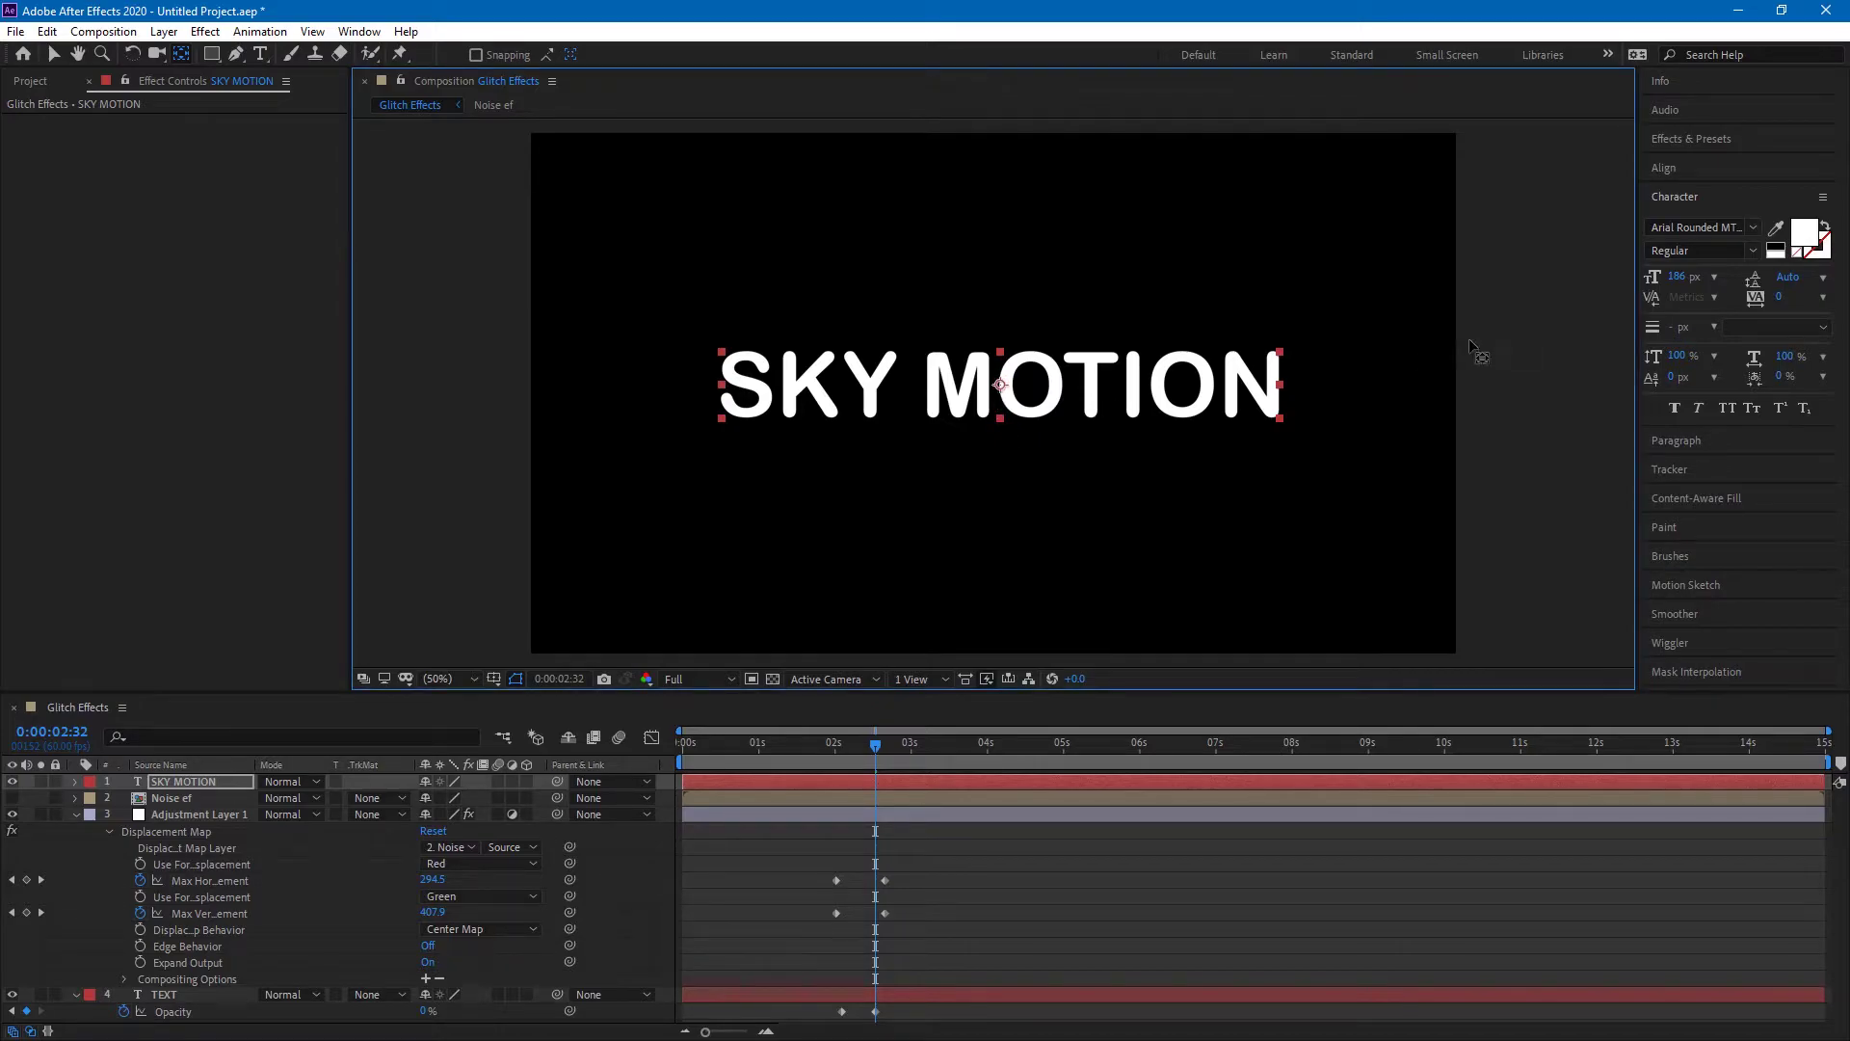
pyautogui.click(1716, 167)
pyautogui.click(1691, 212)
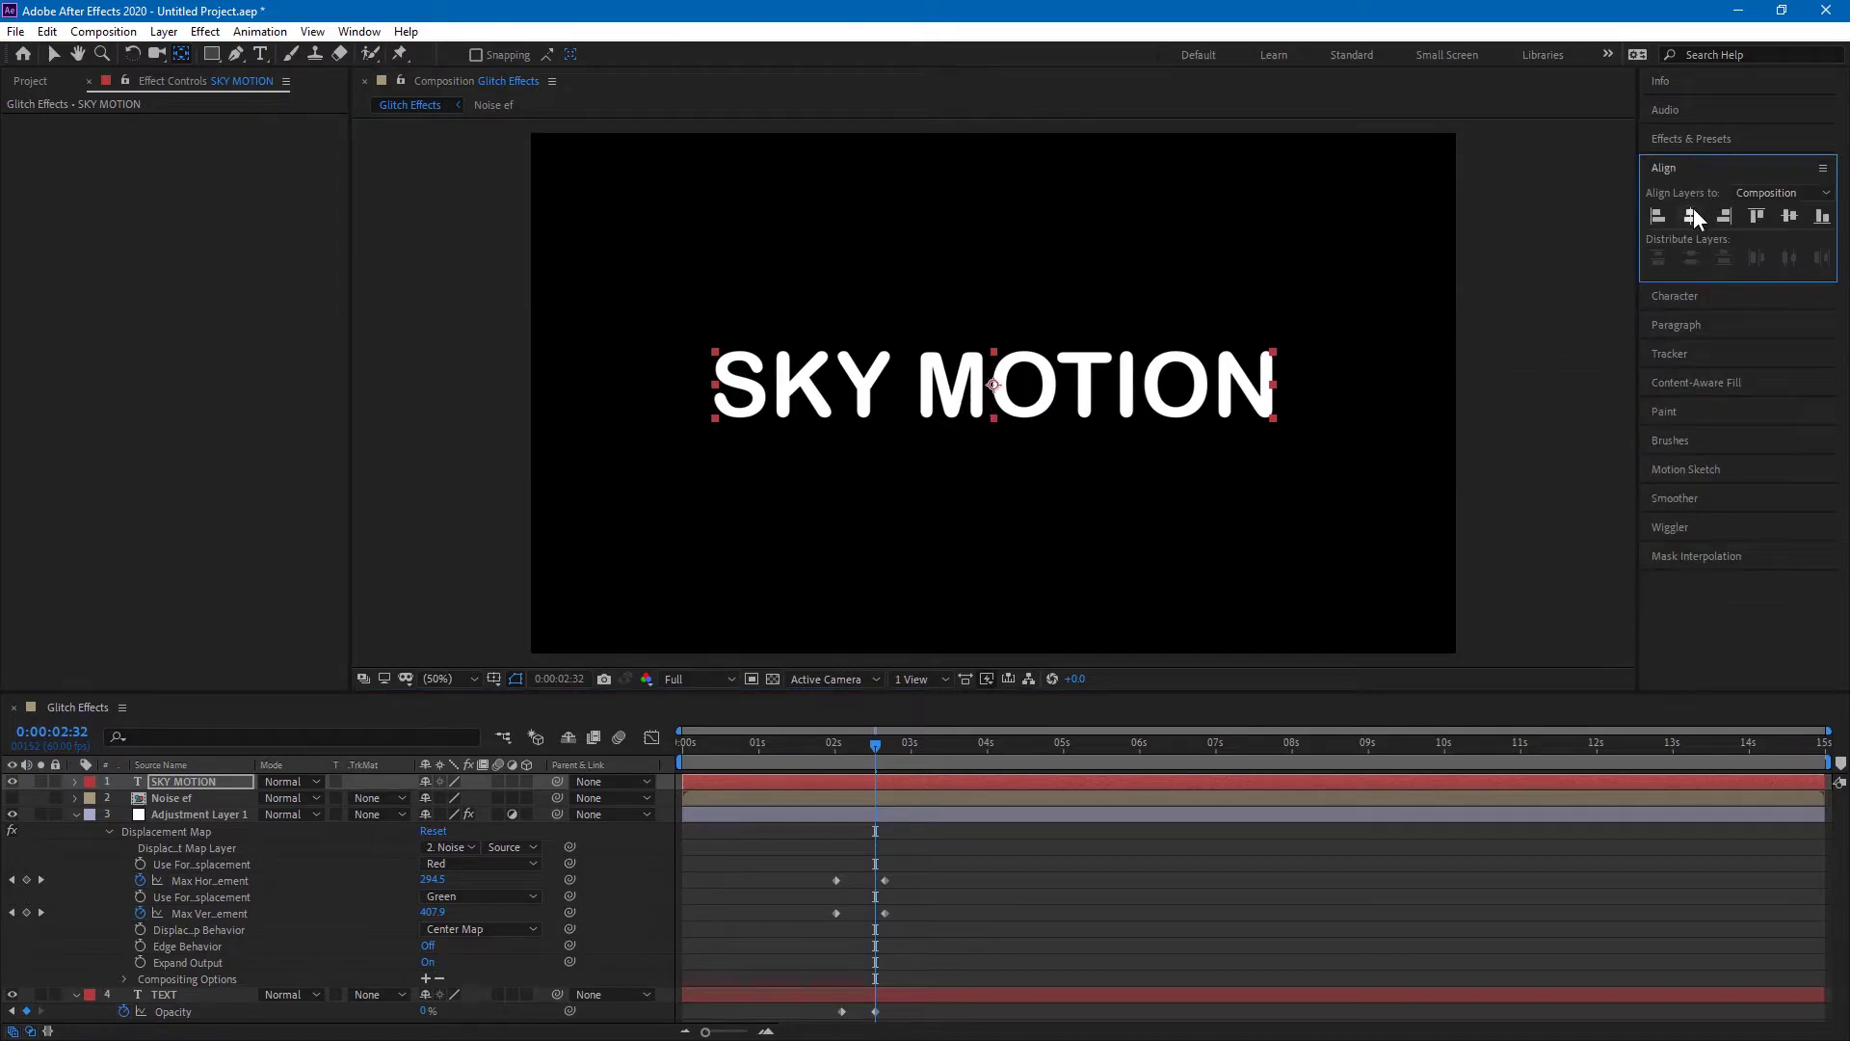
pyautogui.click(1790, 216)
# - Move the SKY MOTION layer below the TEXT layer and scrub through the glitch transition
pyautogui.click(60, 52)
pyautogui.moveTo(201, 782); pyautogui.dragTo(231, 1011)
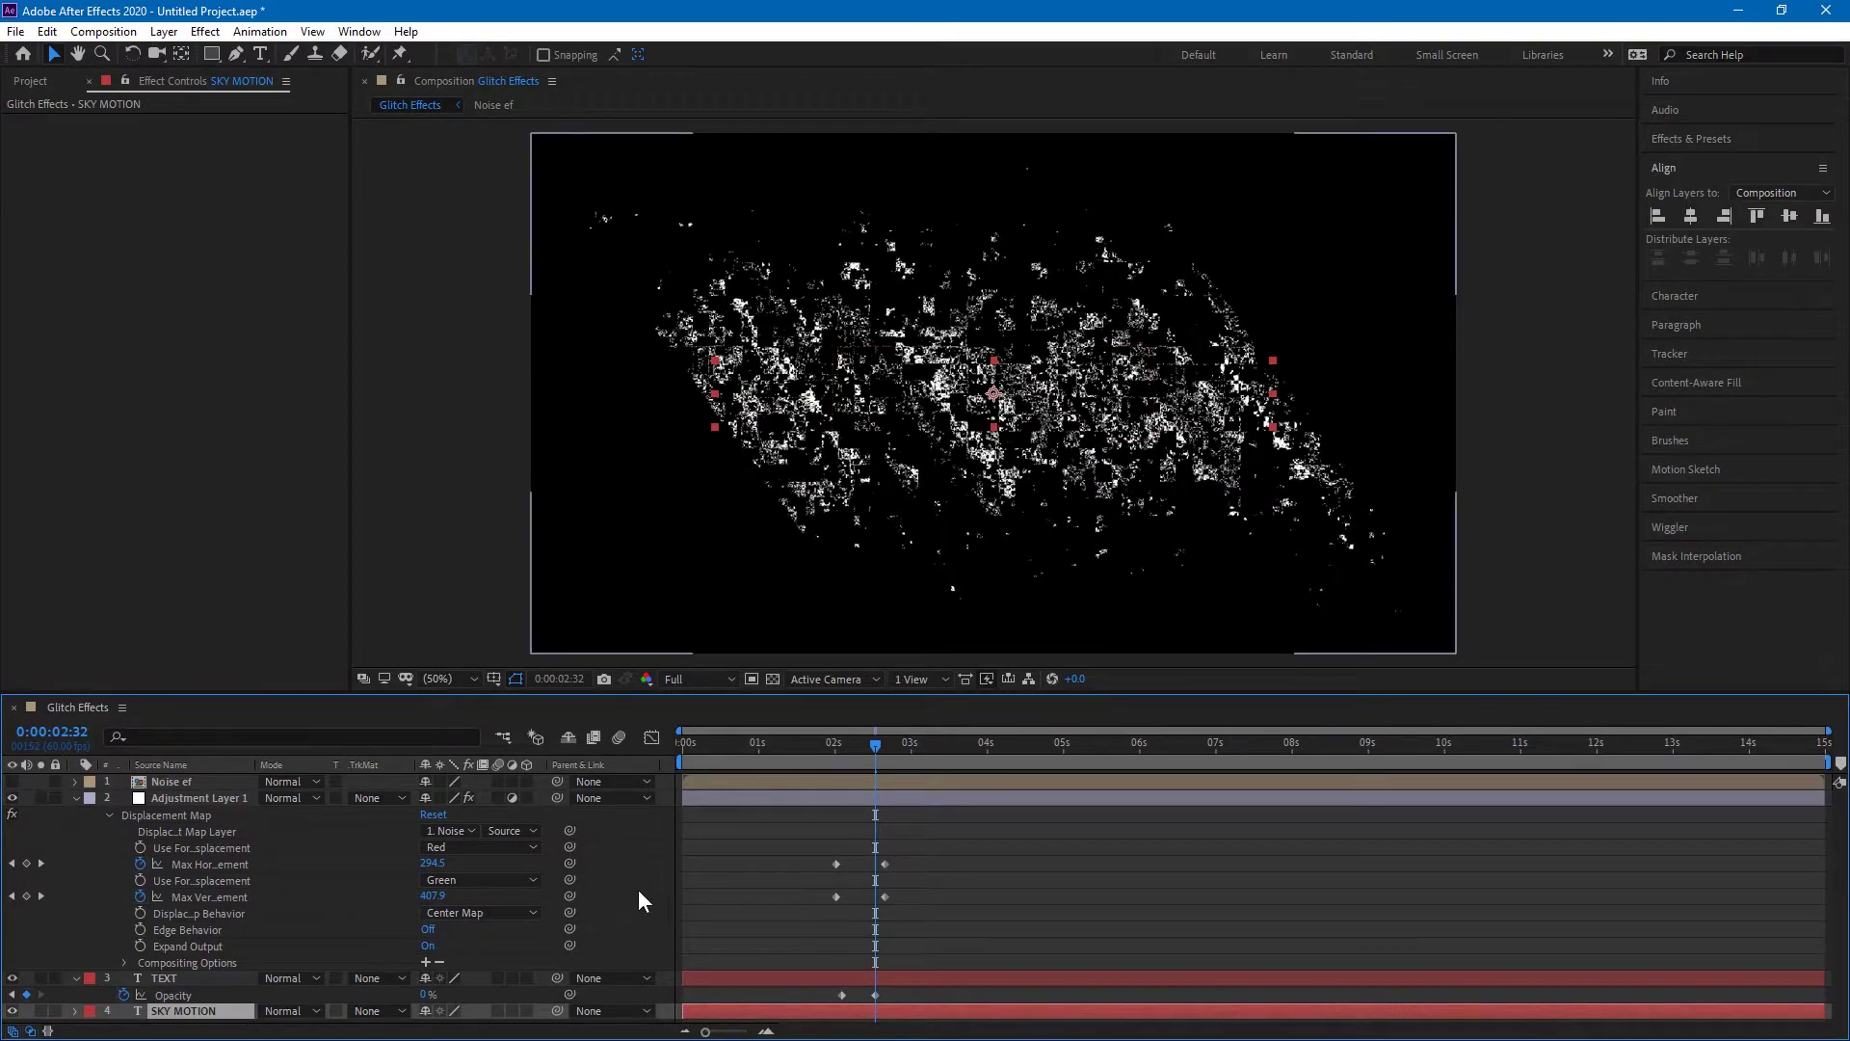
pyautogui.moveTo(858, 740)
pyautogui.mouseDown()
pyautogui.moveTo(834, 734)
pyautogui.moveTo(862, 736)
pyautogui.mouseUp()
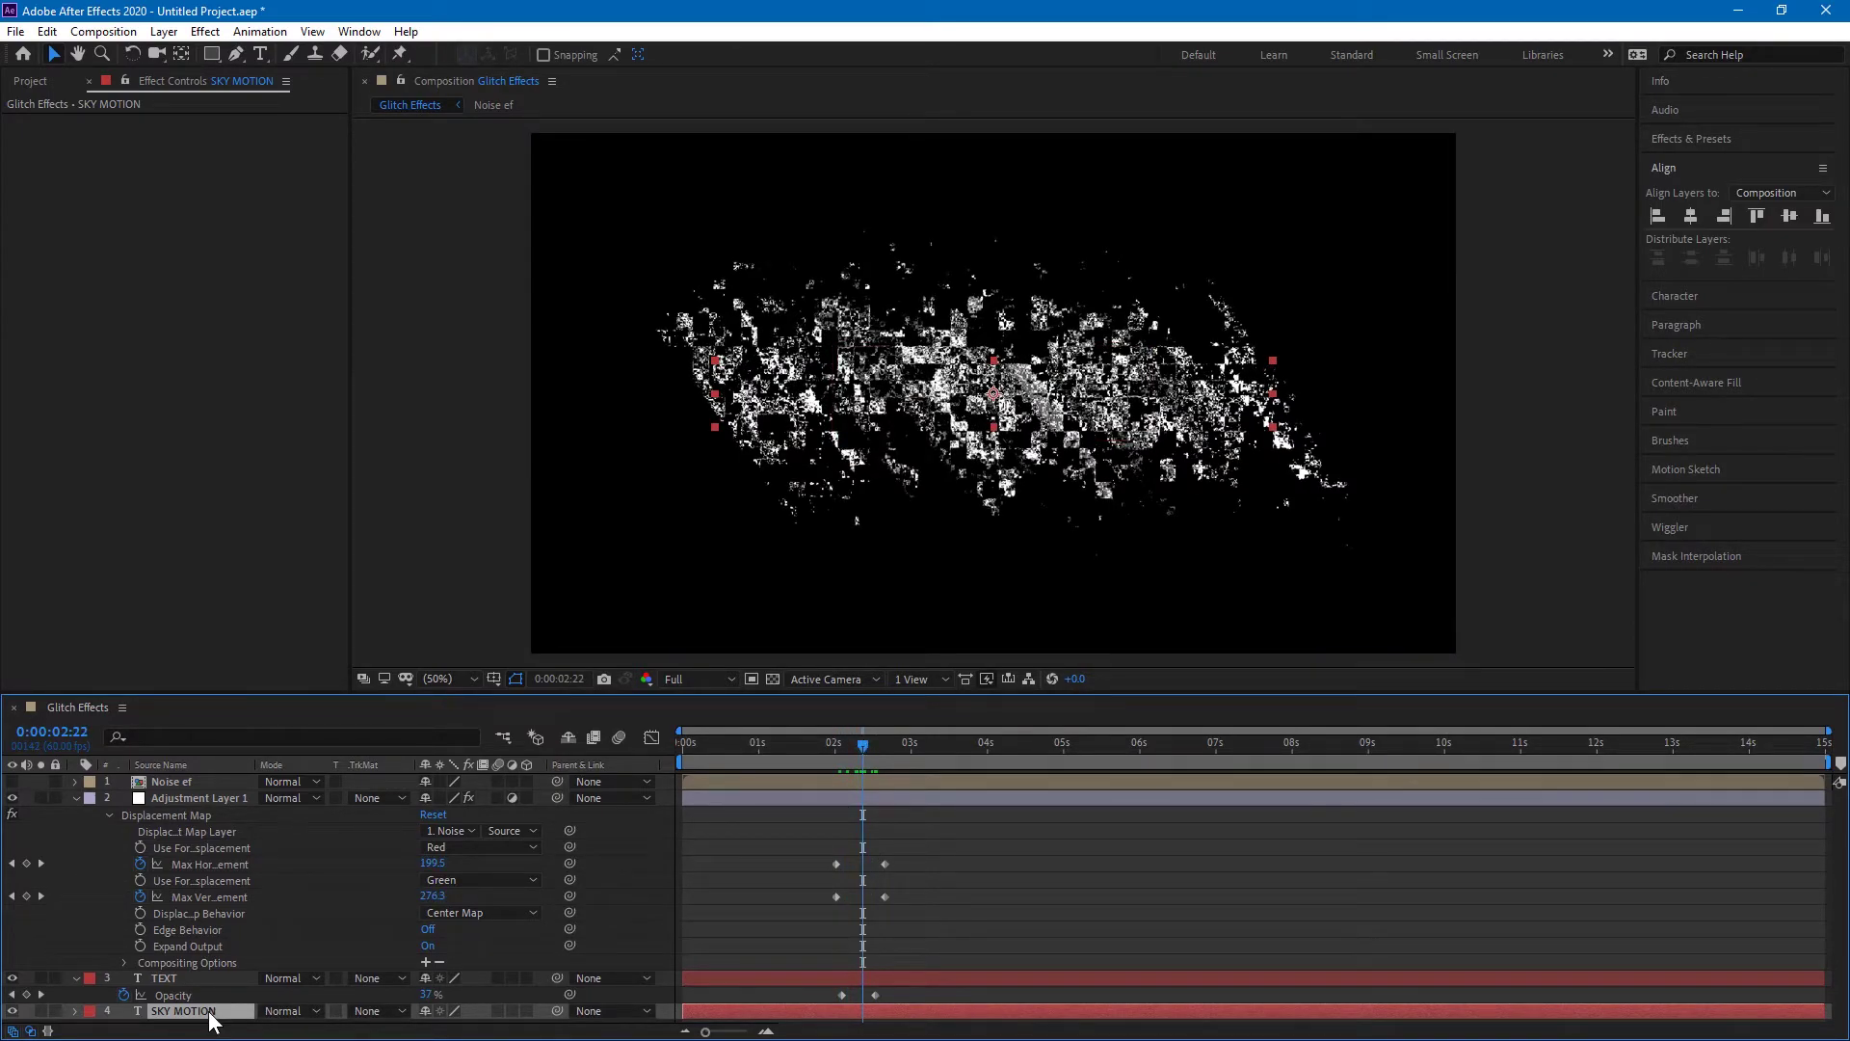
# - Keyframe the SKY MOTION layer's opacity from 0% at 0:00:02:11 to 100% at 0:00:02:37
pyautogui.press('t')
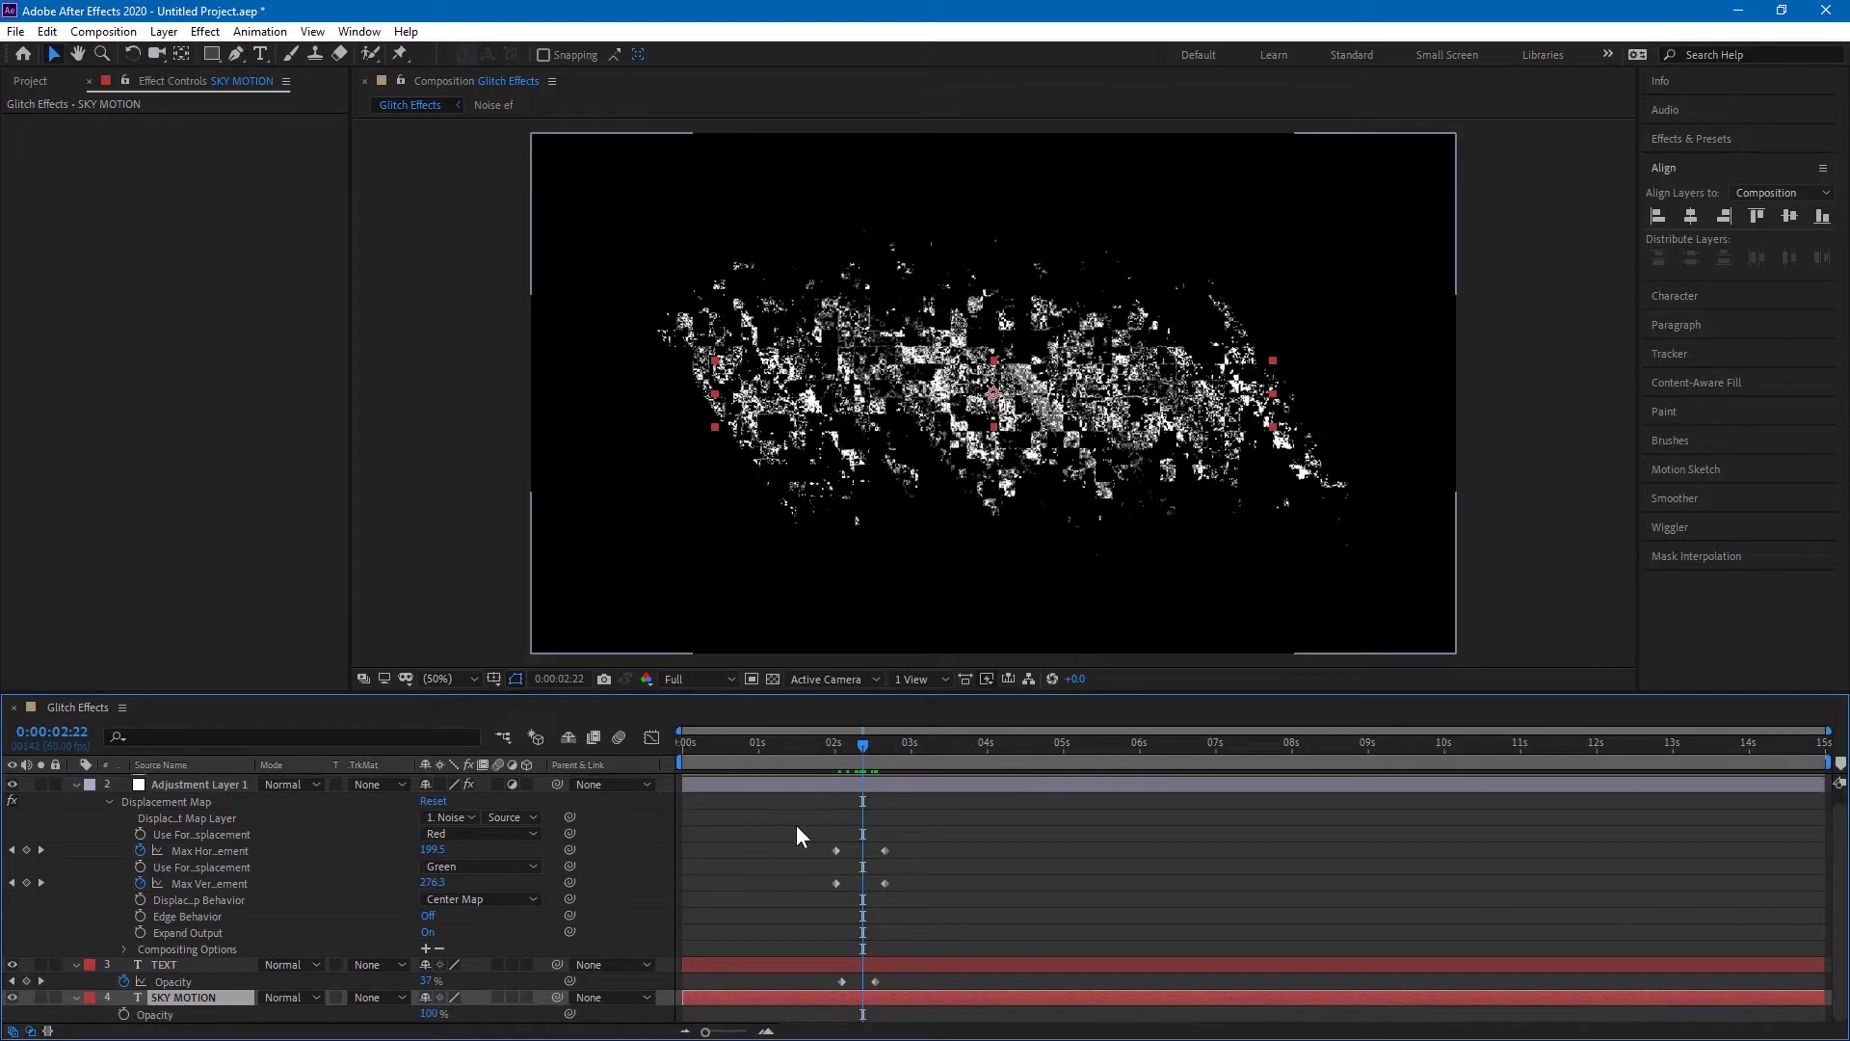
pyautogui.moveTo(842, 745); pyautogui.dragTo(848, 749)
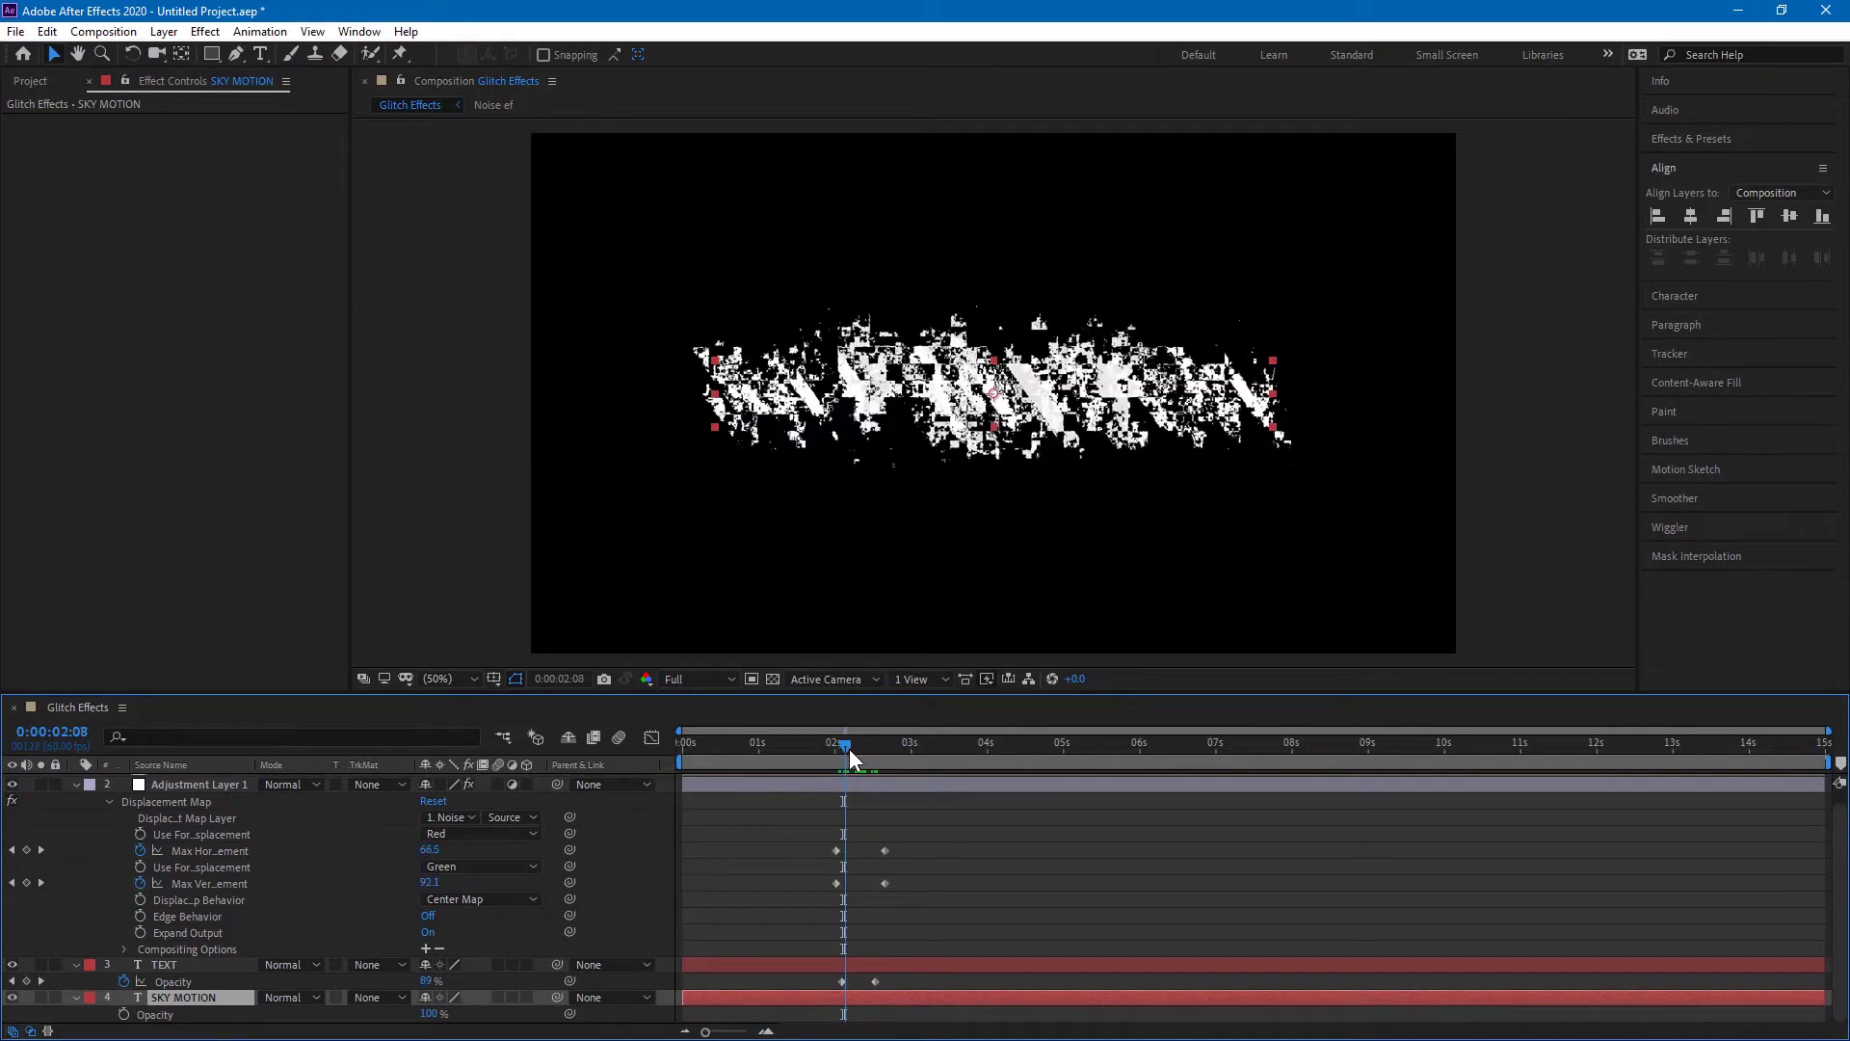
pyautogui.click(124, 1014)
pyautogui.moveTo(354, 1010); pyautogui.dragTo(270, 1012)
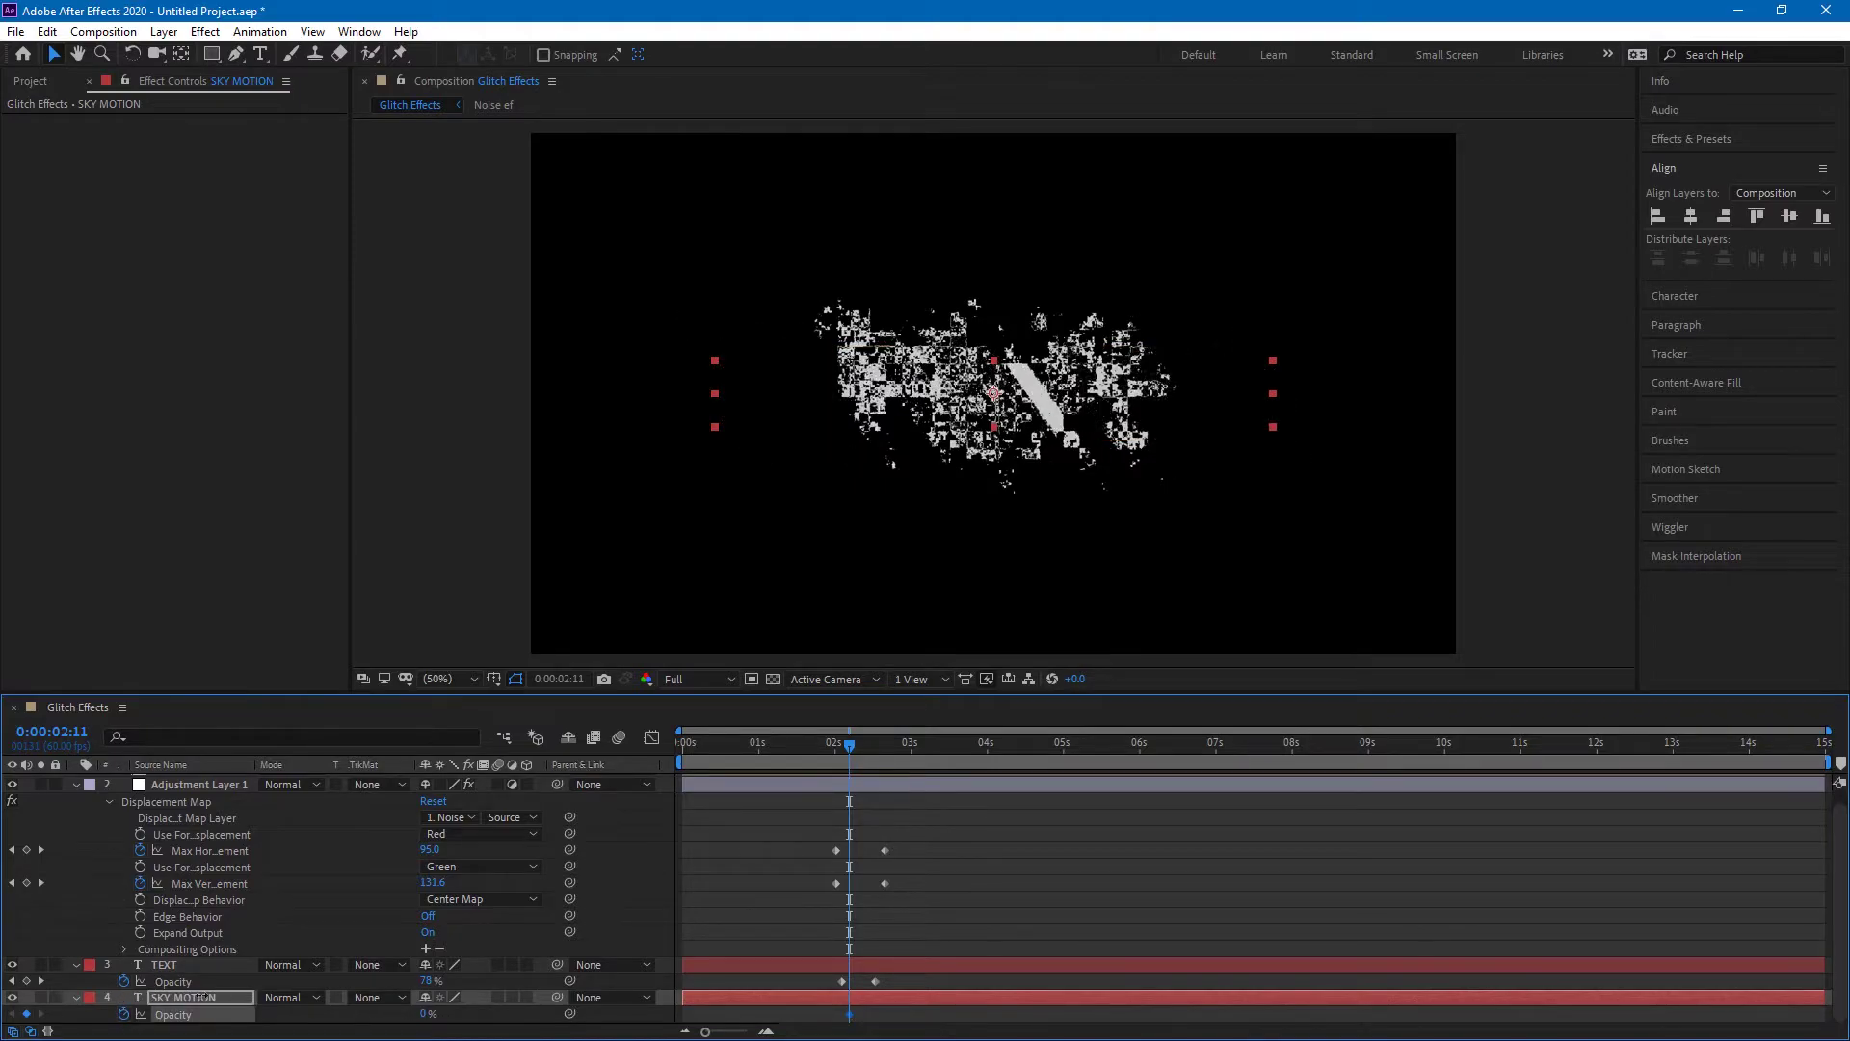
pyautogui.moveTo(852, 755); pyautogui.dragTo(884, 743)
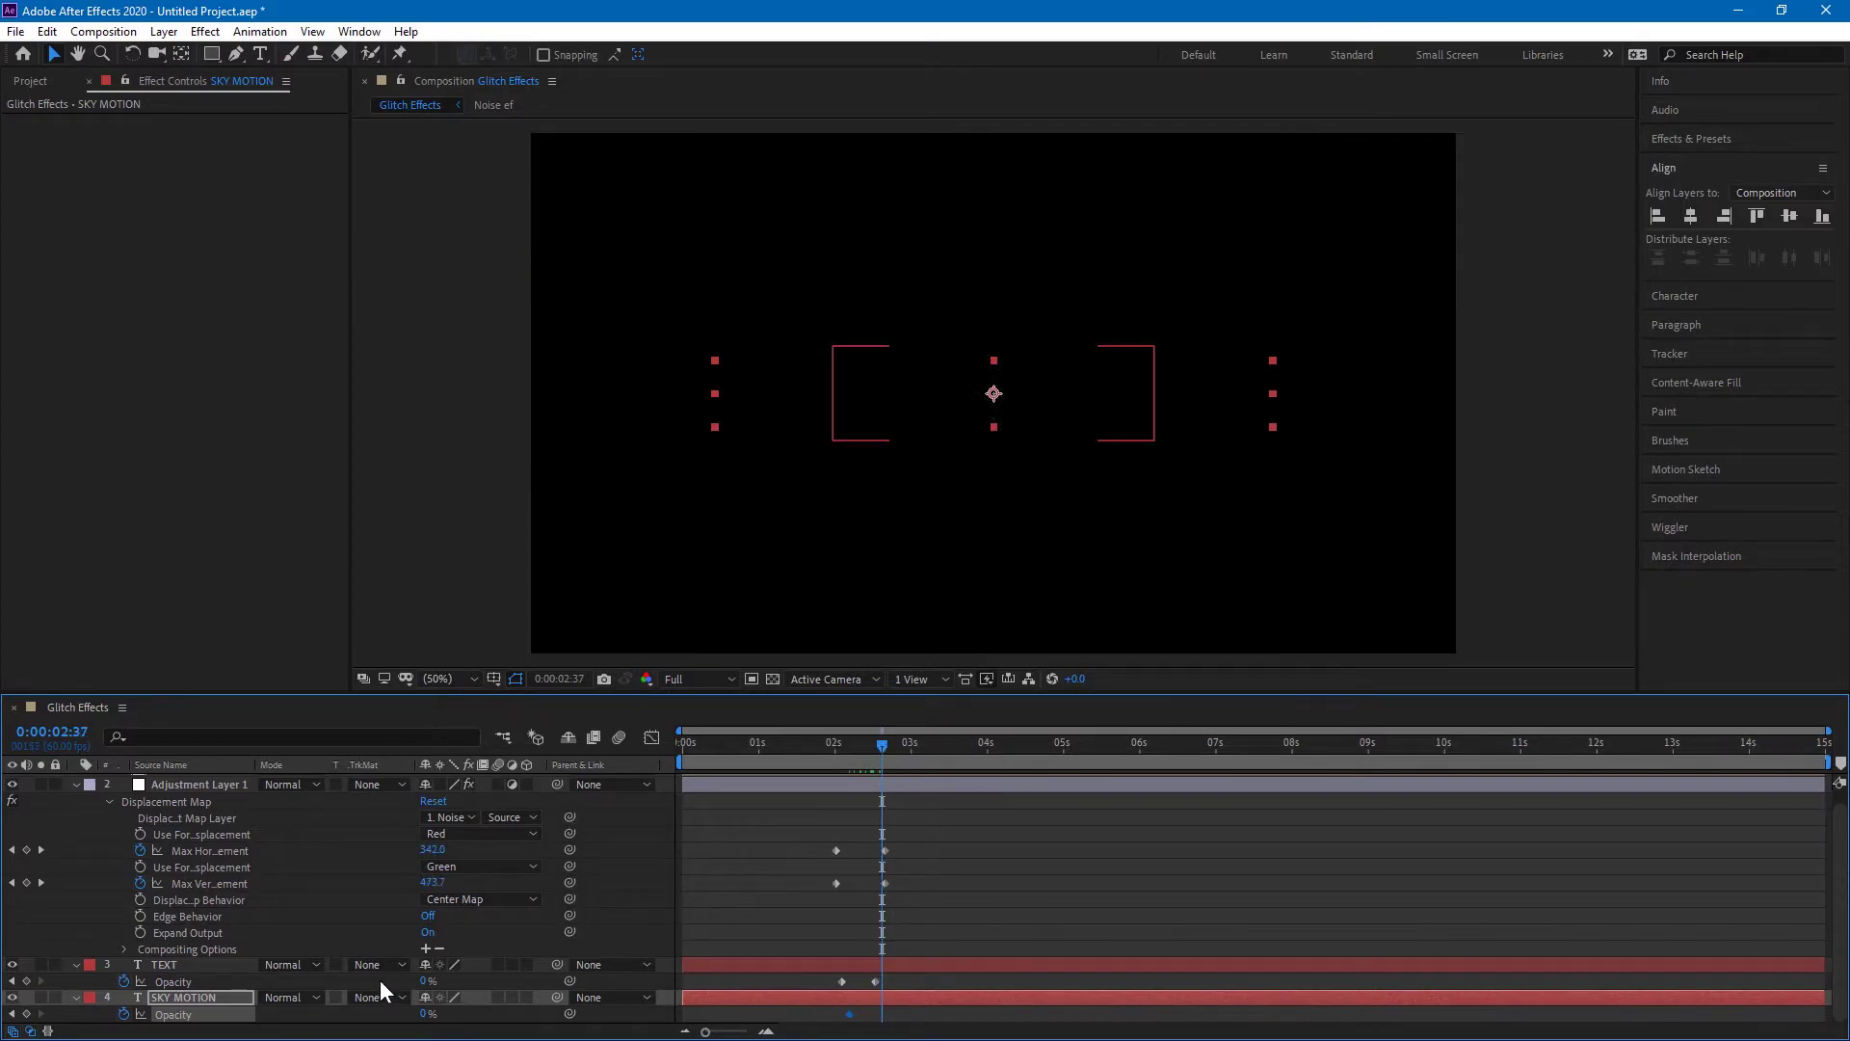
pyautogui.moveTo(425, 1014); pyautogui.dragTo(595, 1008)
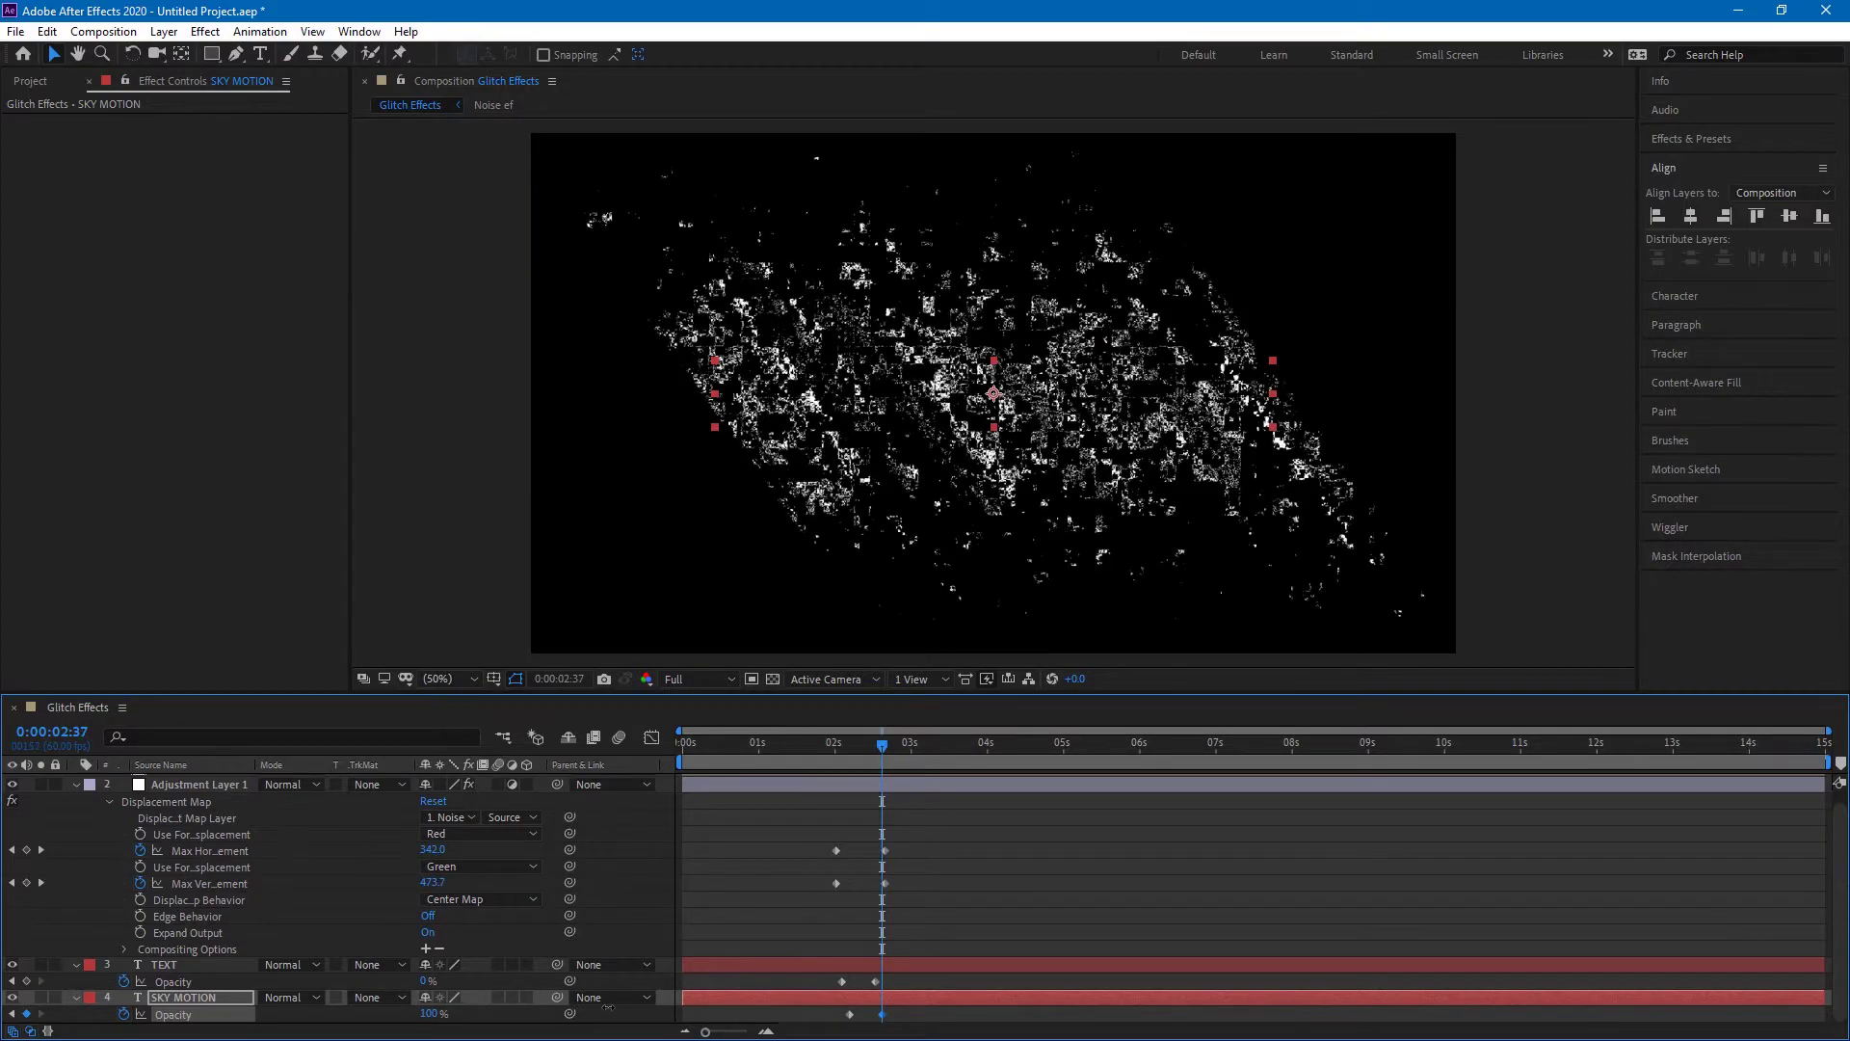
# - Apply Easy Ease to the opacity keyframes of the TEXT and SKY MOTION layers
pyautogui.moveTo(923, 1023); pyautogui.dragTo(829, 973)
pyautogui.rightClick(876, 981)
pyautogui.moveTo(1060, 976)
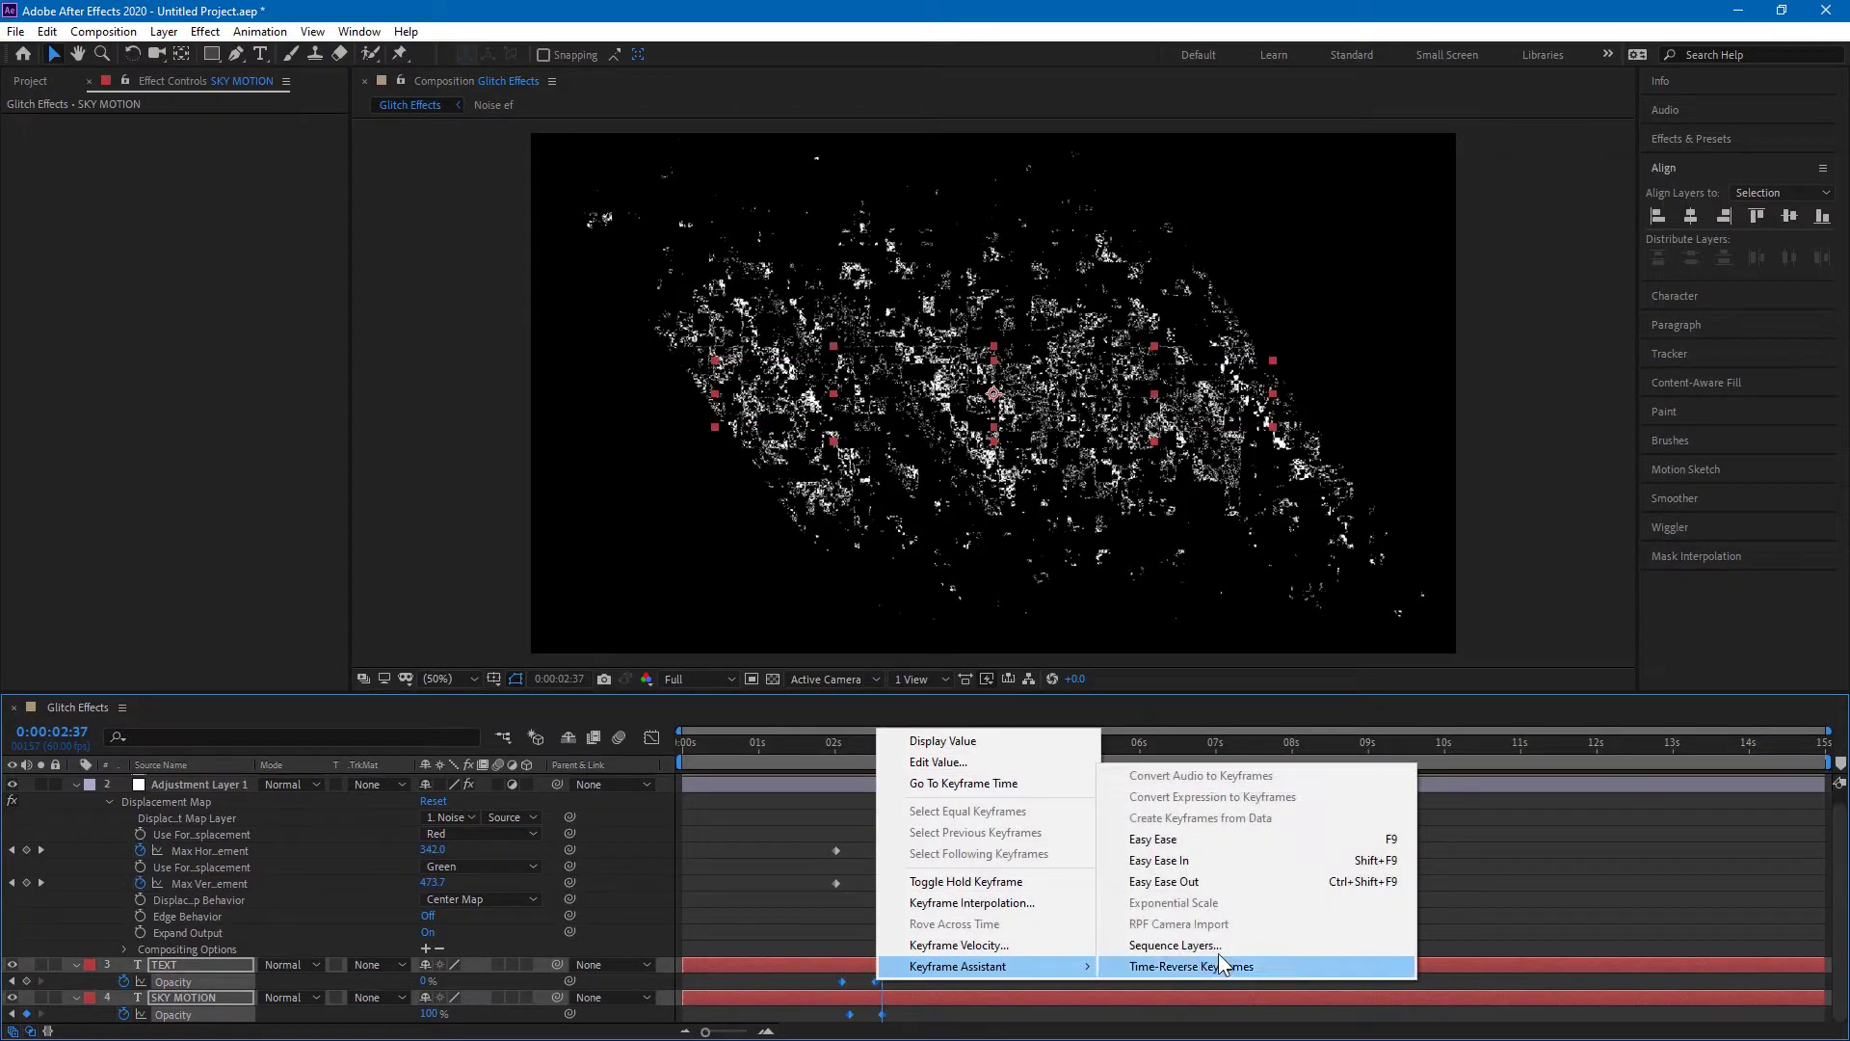
pyautogui.click(1178, 844)
# - Apply Easy Ease to the adjustment layer's horizontal and vertical displacement keyframes
pyautogui.moveTo(927, 836); pyautogui.dragTo(830, 900)
pyautogui.rightClick(836, 886)
pyautogui.moveTo(982, 872)
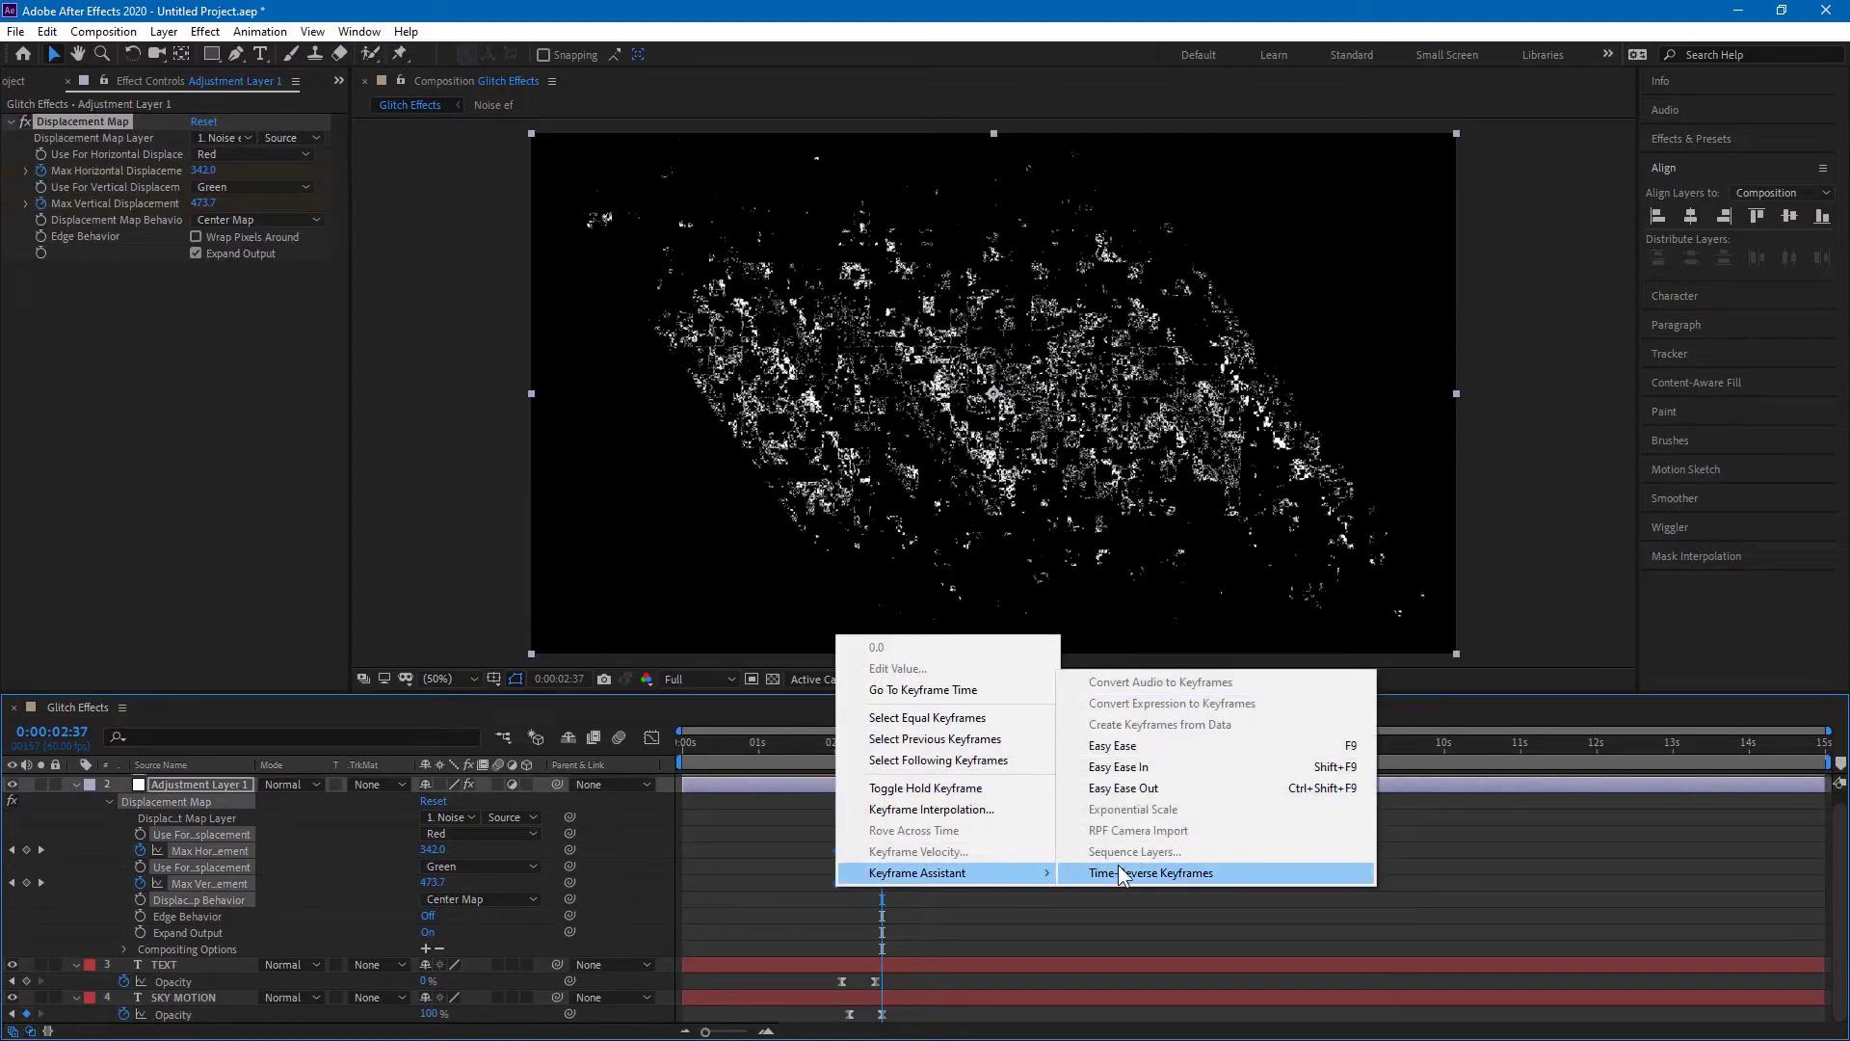
pyautogui.click(1130, 759)
pyautogui.click(939, 842)
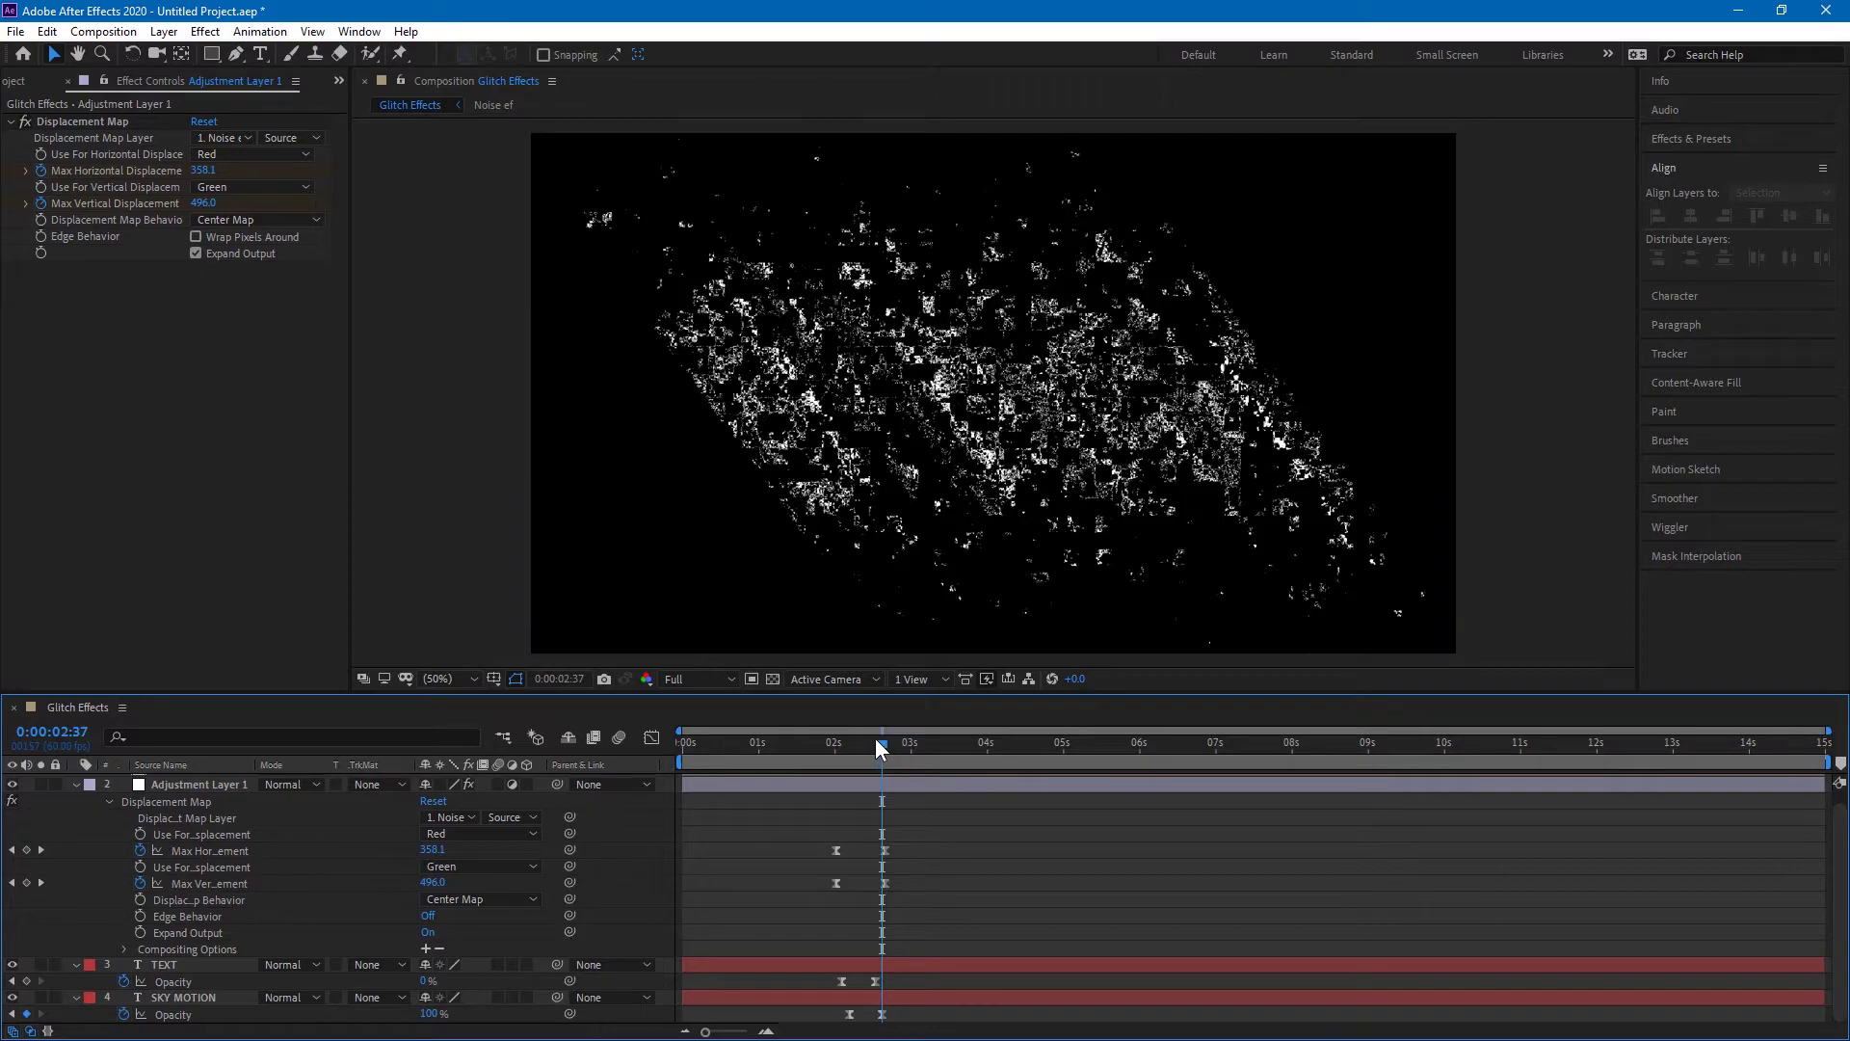
# - At 0:00:02:54, keyframe the maximum horizontal and vertical displacement back to 0
pyautogui.moveTo(883, 744)
pyautogui.mouseDown()
pyautogui.moveTo(926, 754)
pyautogui.moveTo(900, 749)
pyautogui.mouseUp()
pyautogui.click(203, 172)
pyautogui.write('0')
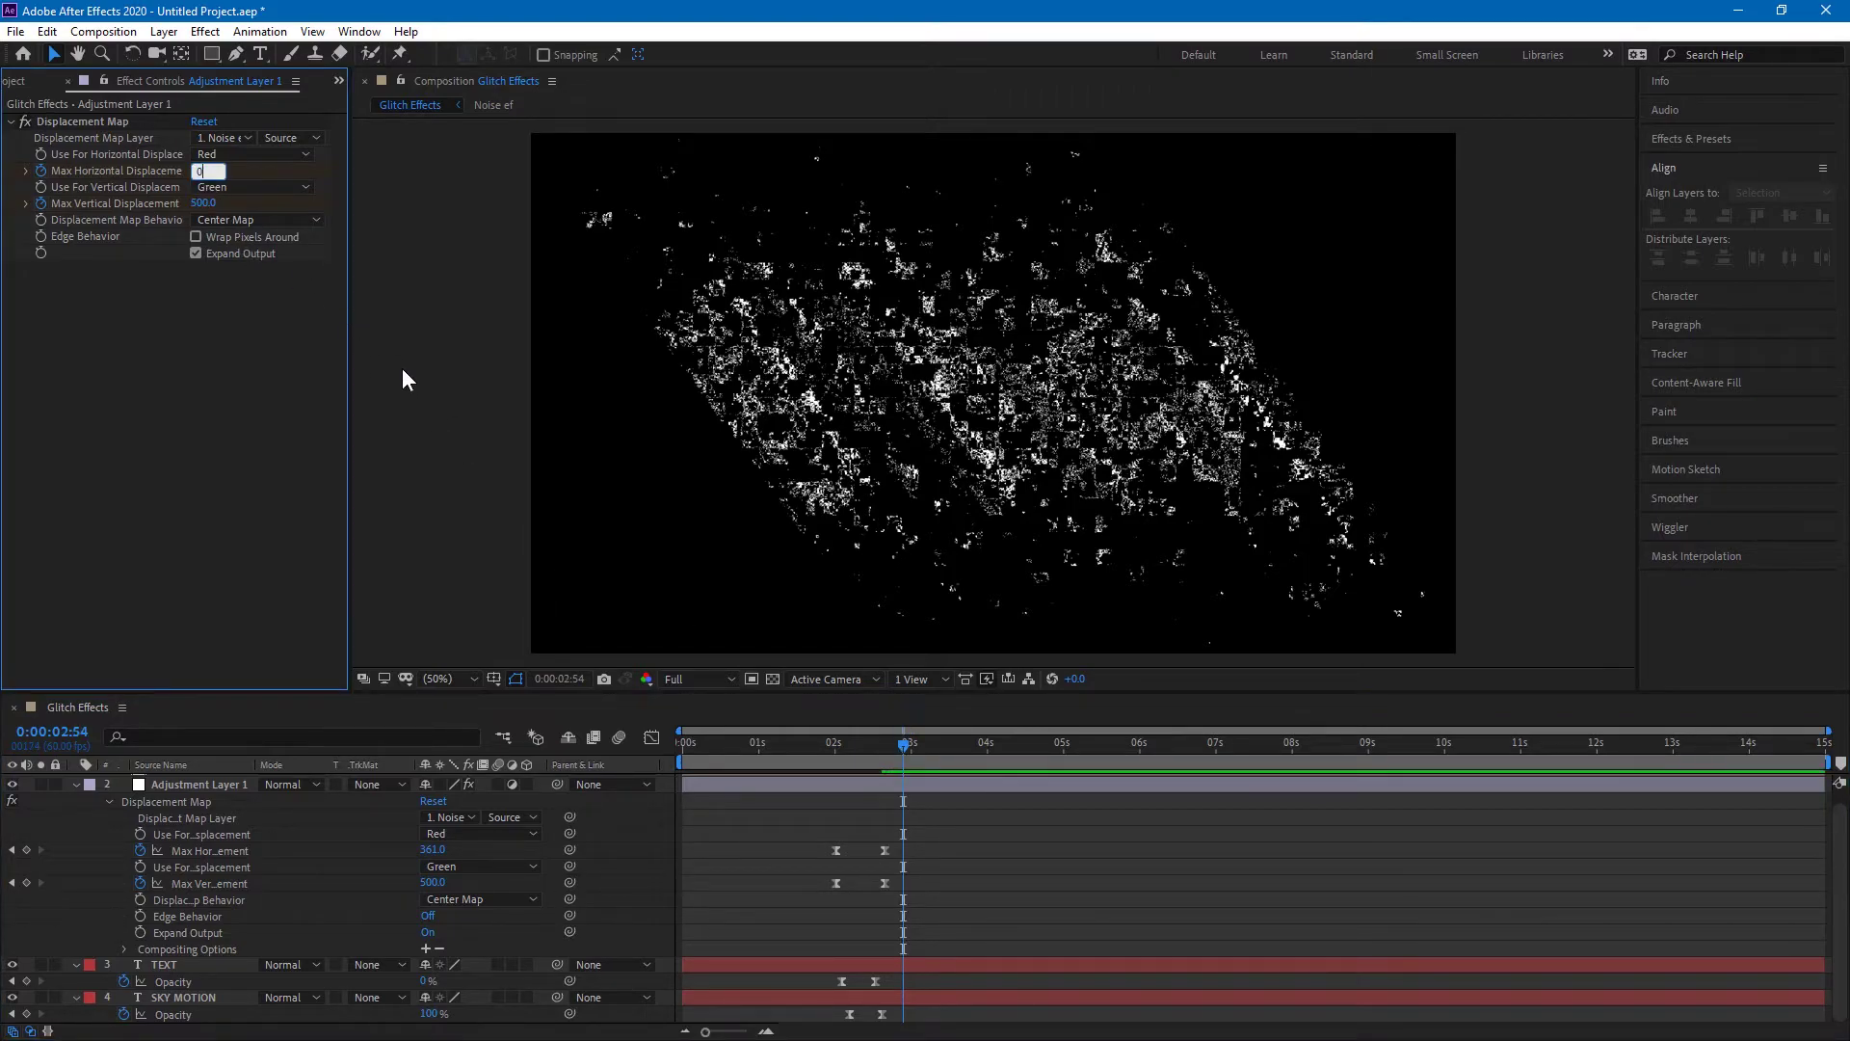
pyautogui.press('Return')
pyautogui.click(208, 204)
pyautogui.write('0')
pyautogui.press('Return')
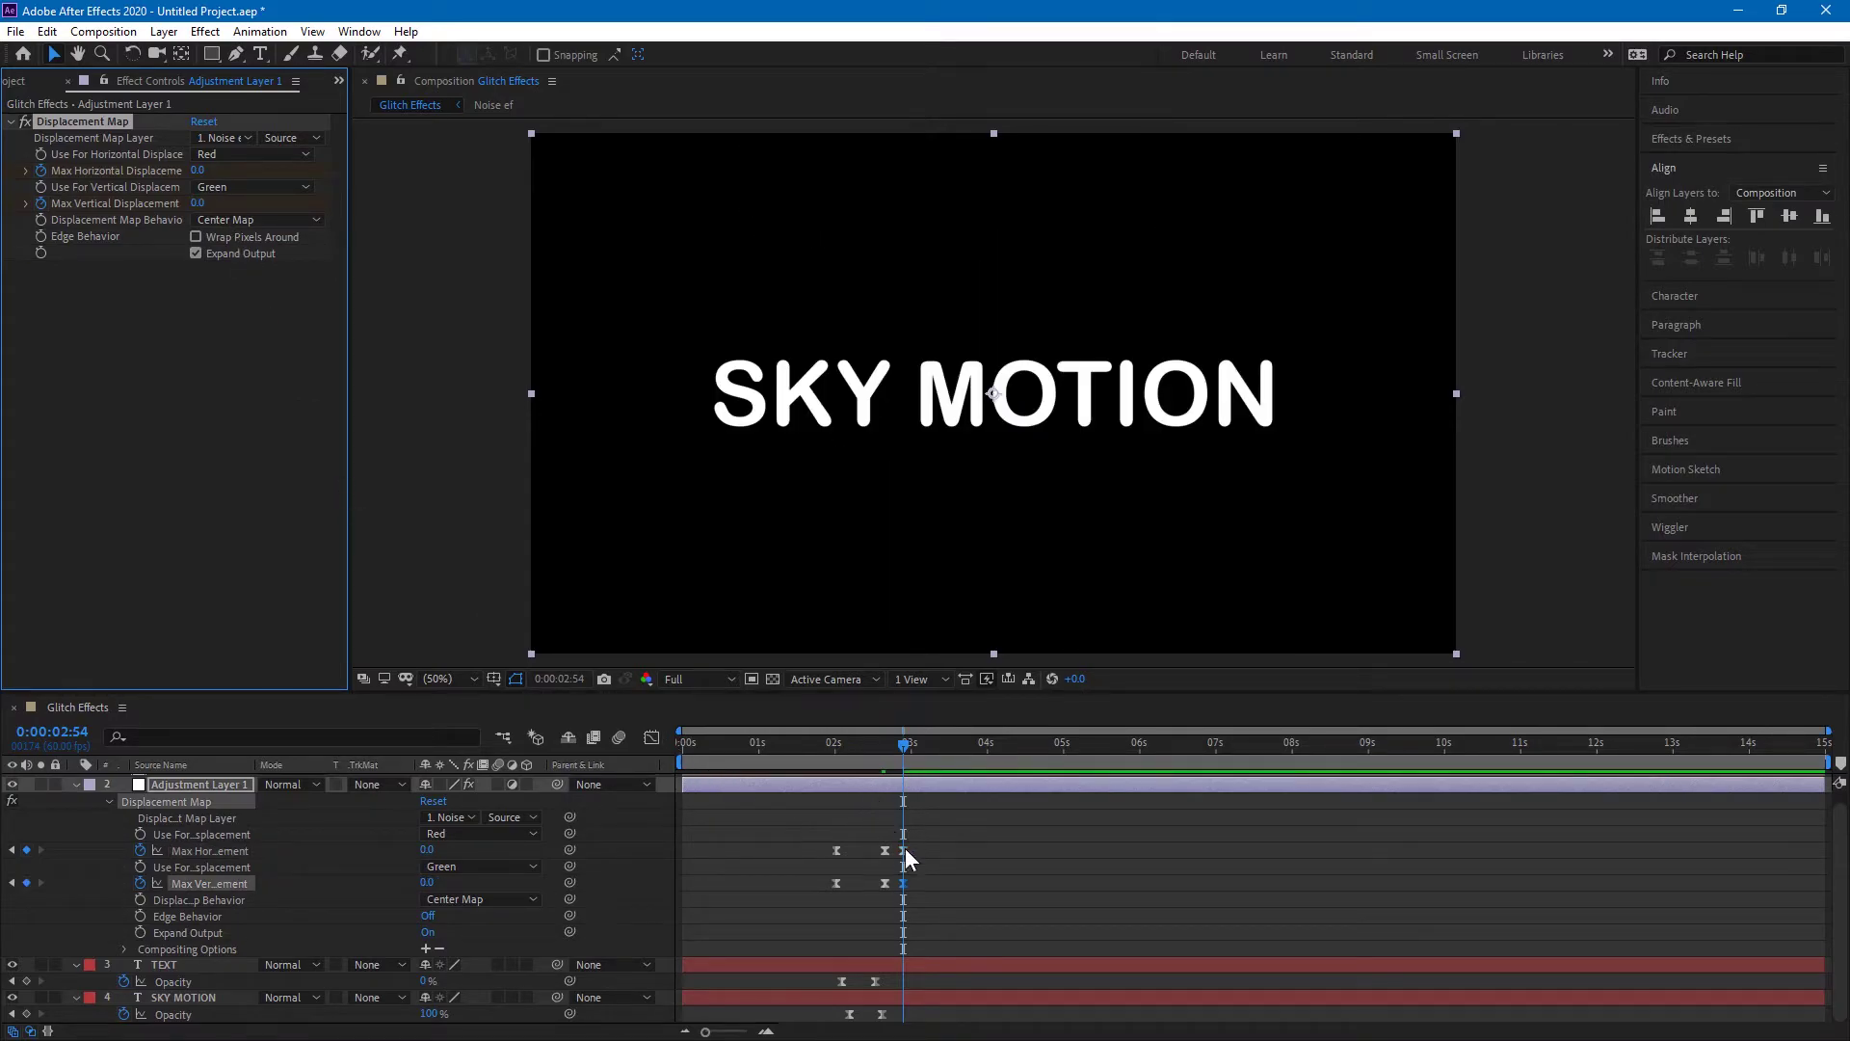
# - Reshape the speed curves of all displacement and opacity keyframes by pulling the final keyframes' easing handles towards the start of the transition
pyautogui.moveTo(933, 830); pyautogui.dragTo(791, 1022)
pyautogui.click(652, 738)
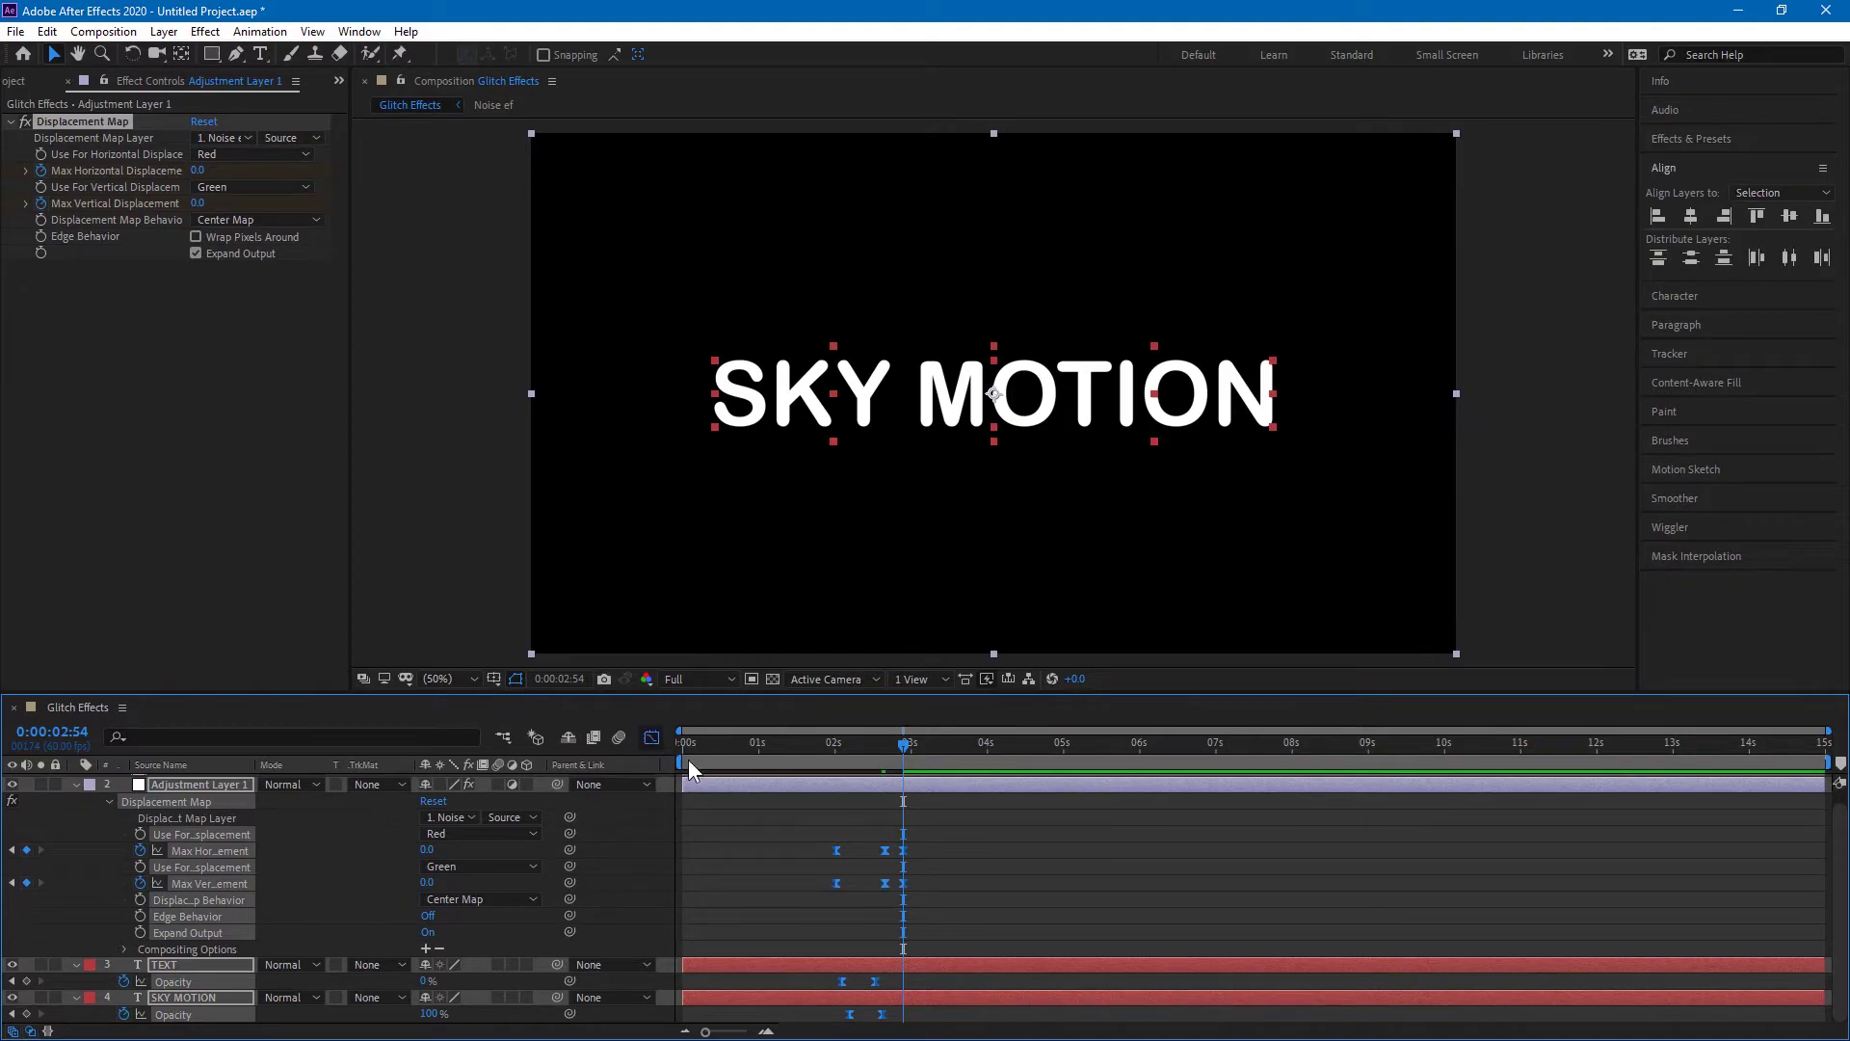
pyautogui.moveTo(911, 884); pyautogui.dragTo(800, 829)
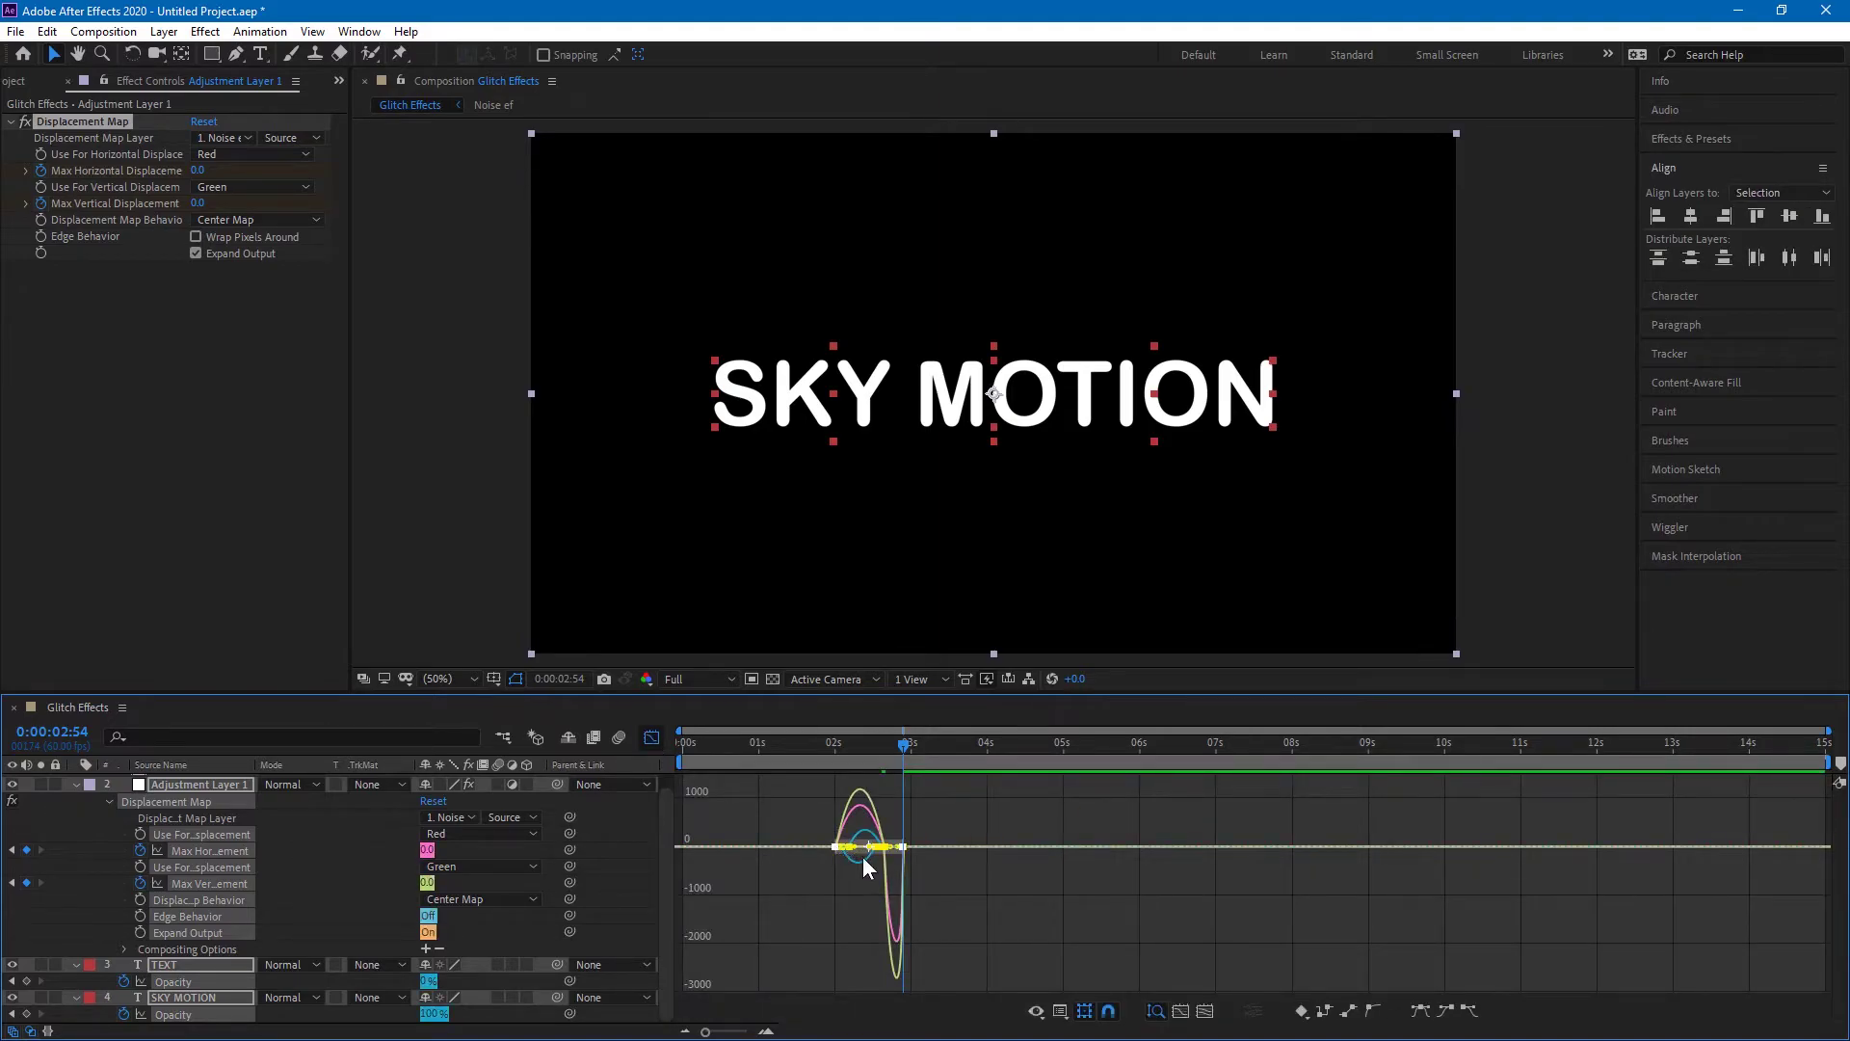
pyautogui.click(738, 1032)
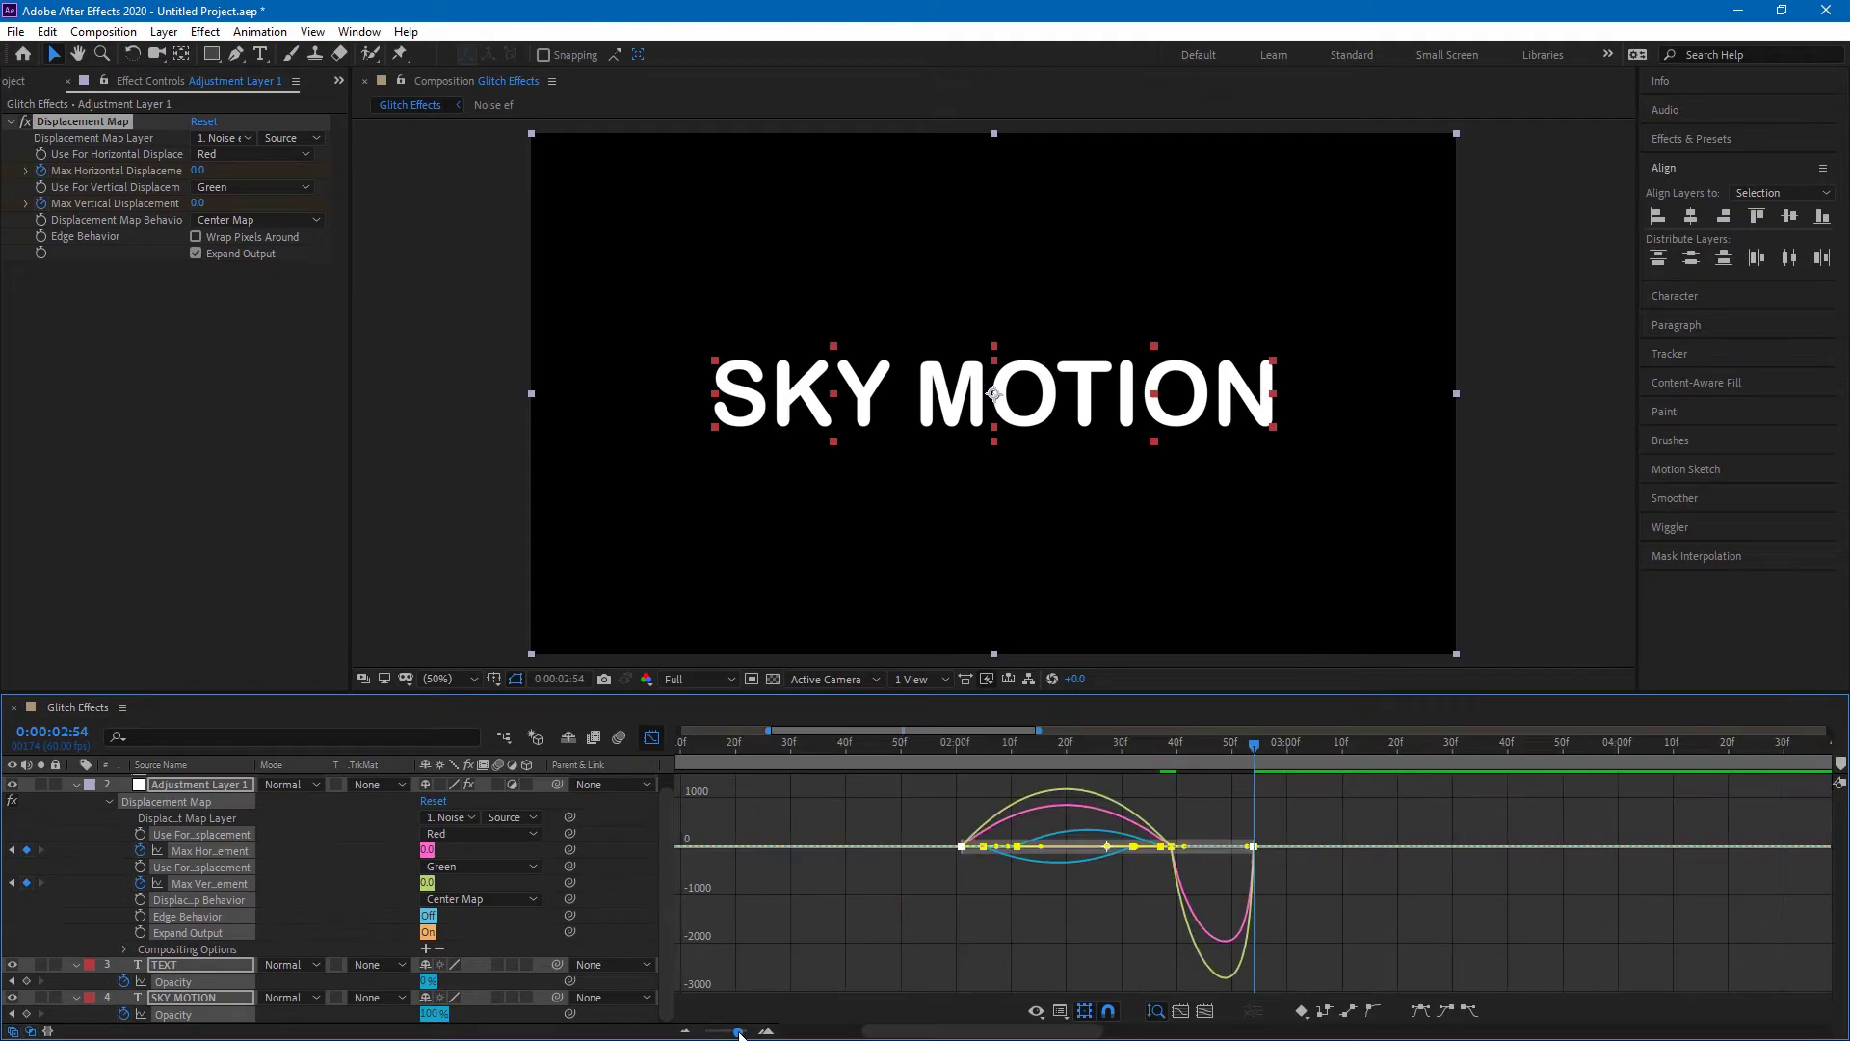
pyautogui.moveTo(1253, 846); pyautogui.dragTo(1145, 846)
pyautogui.click(652, 738)
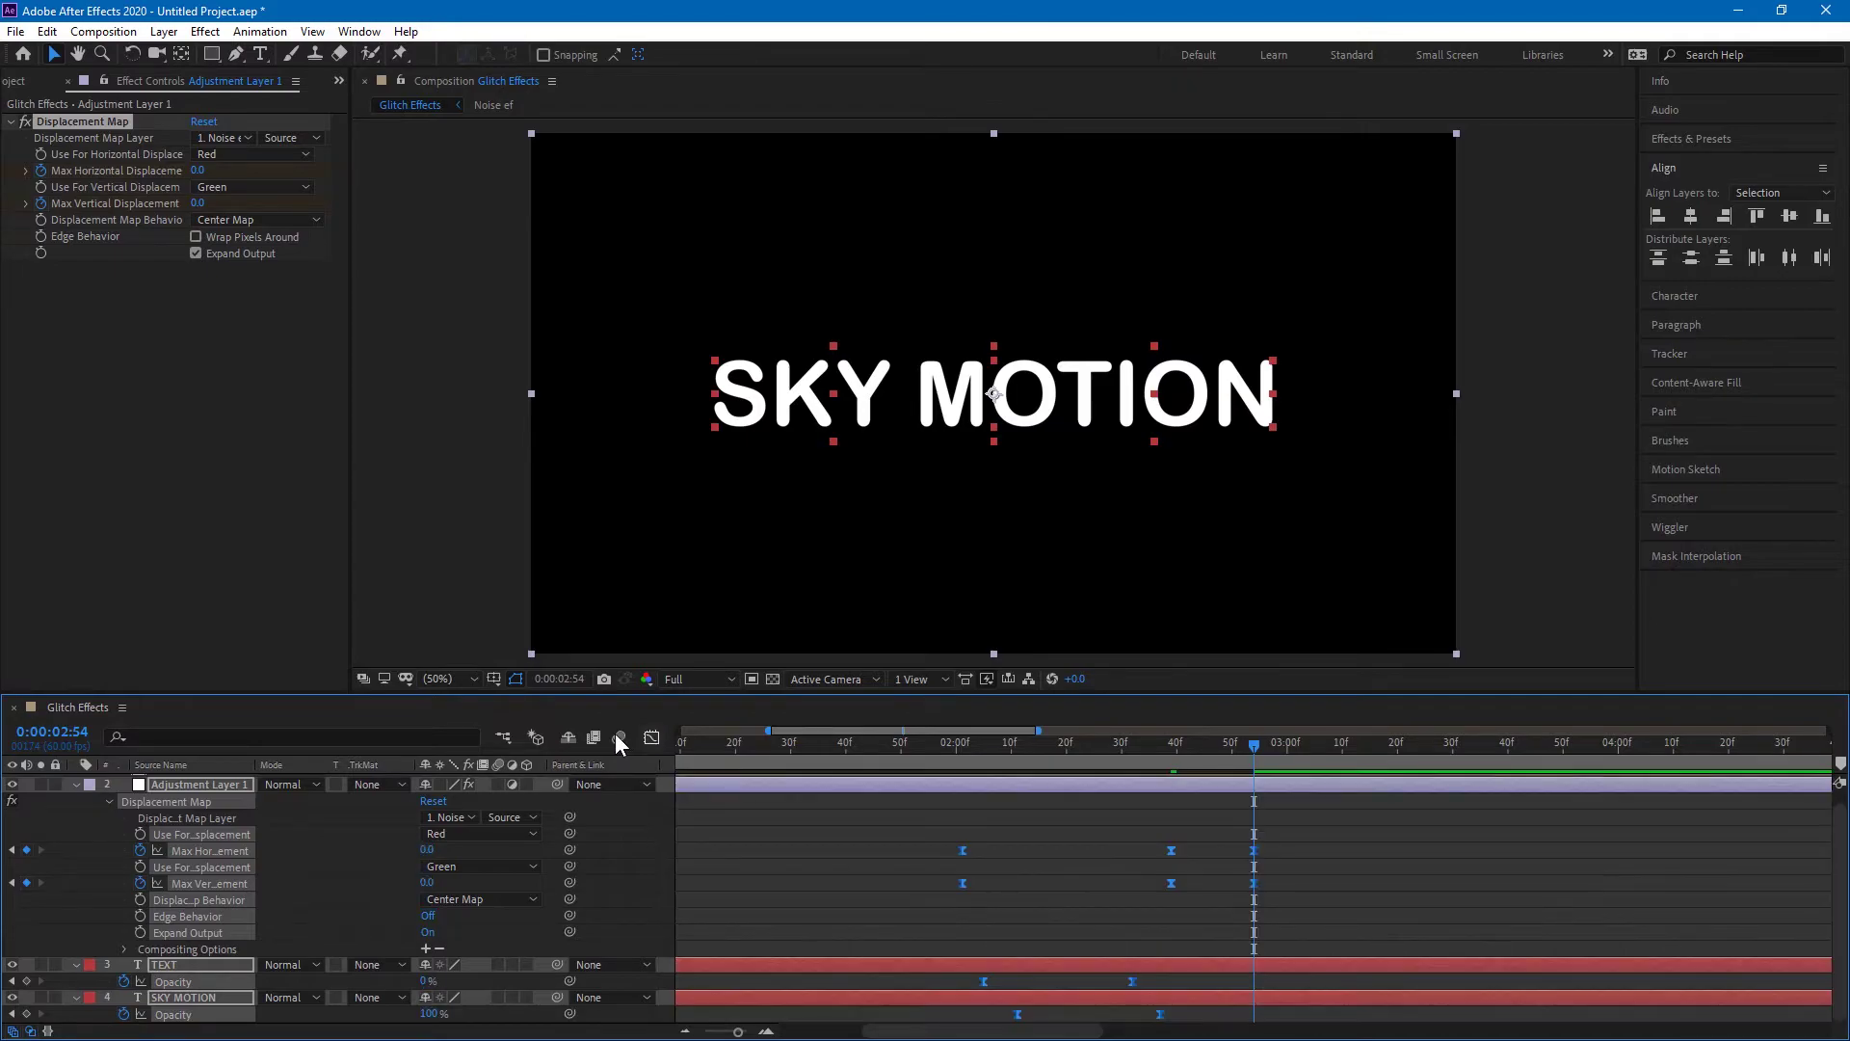
# - Enable motion blur for the TEXT and SKY MOTION layers and set the preview resolution to Third
pyautogui.click(495, 784)
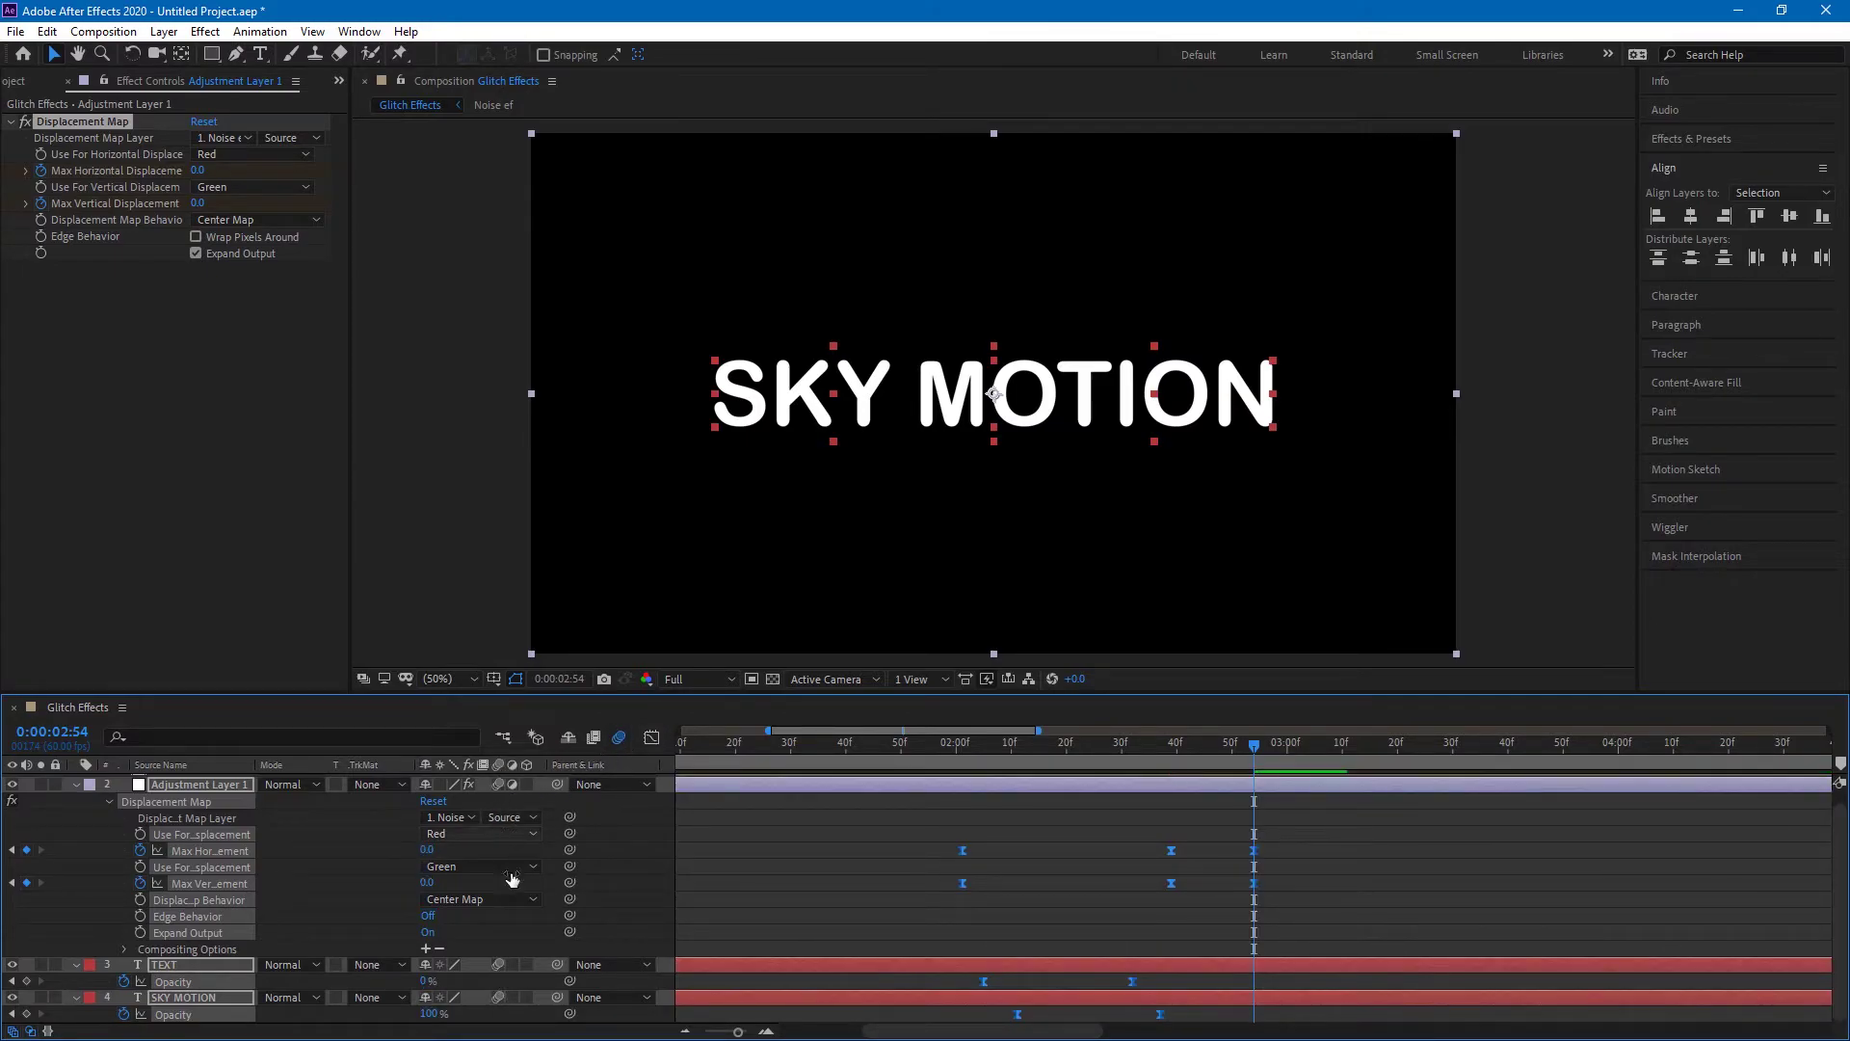
pyautogui.scroll(1, 573, 929)
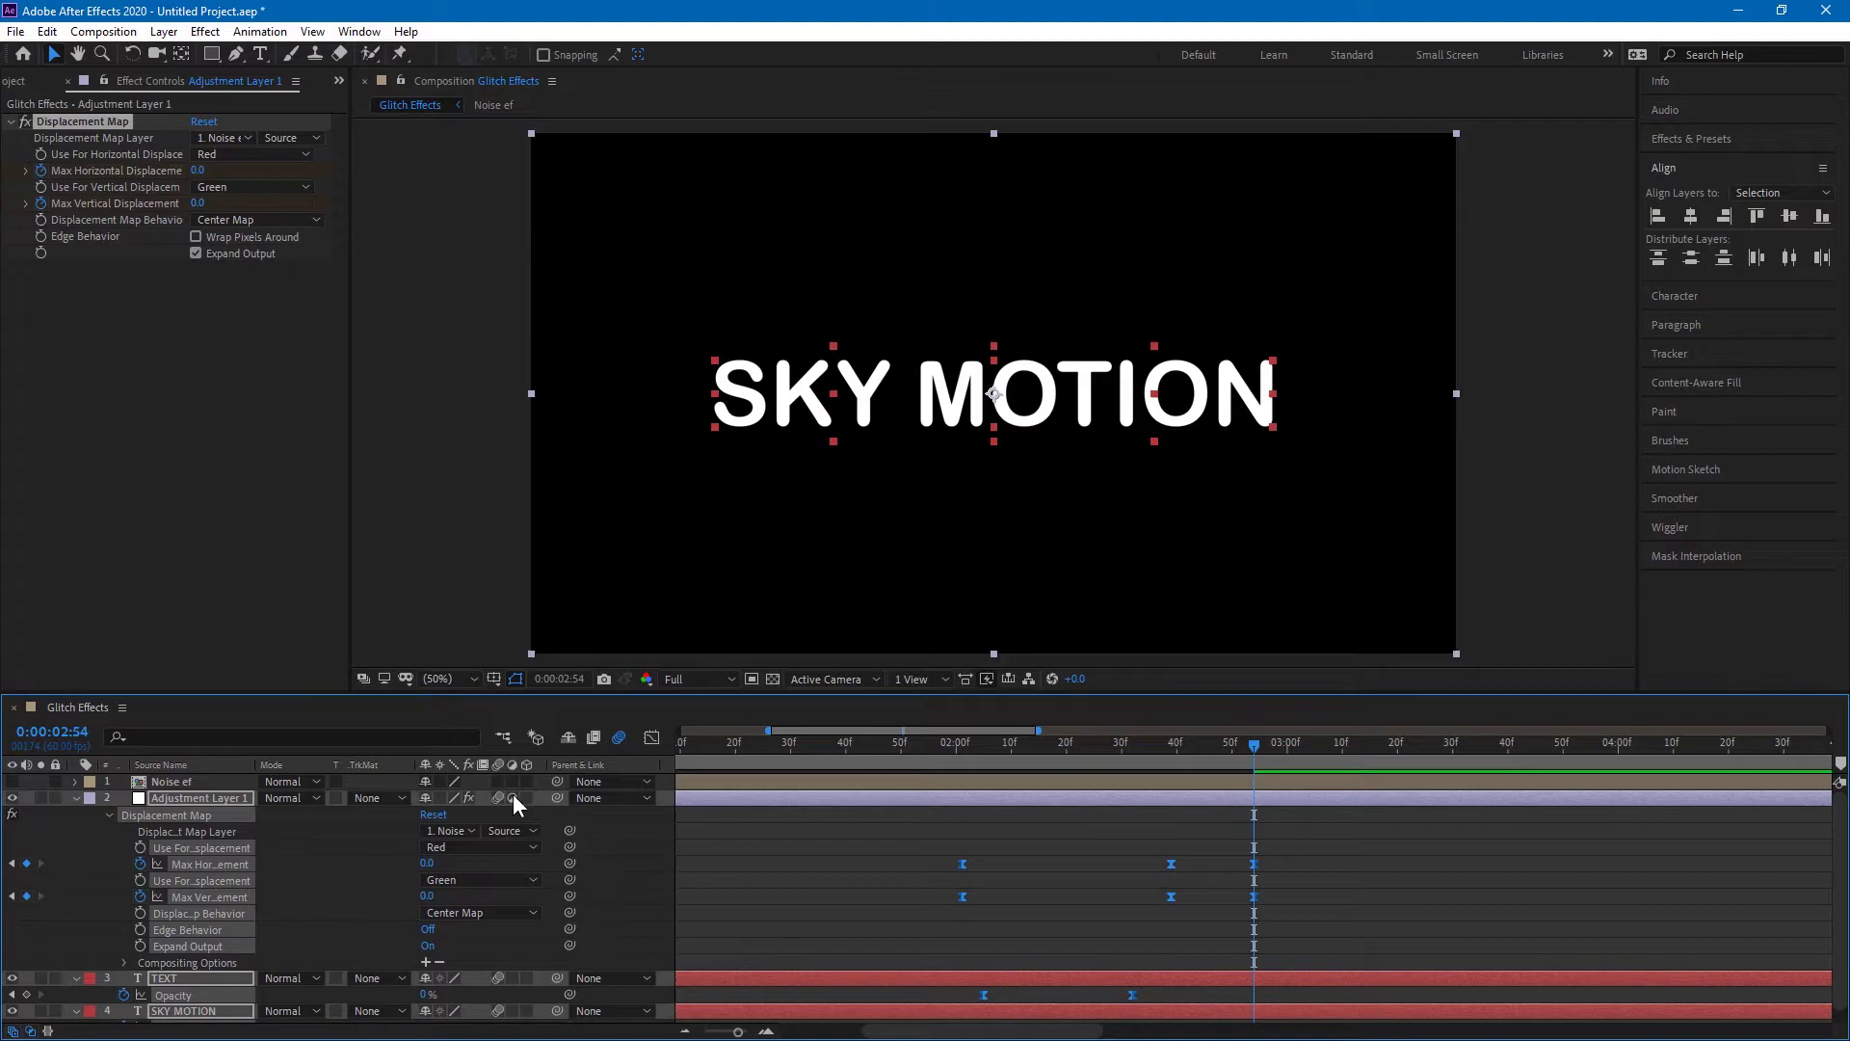
pyautogui.click(711, 681)
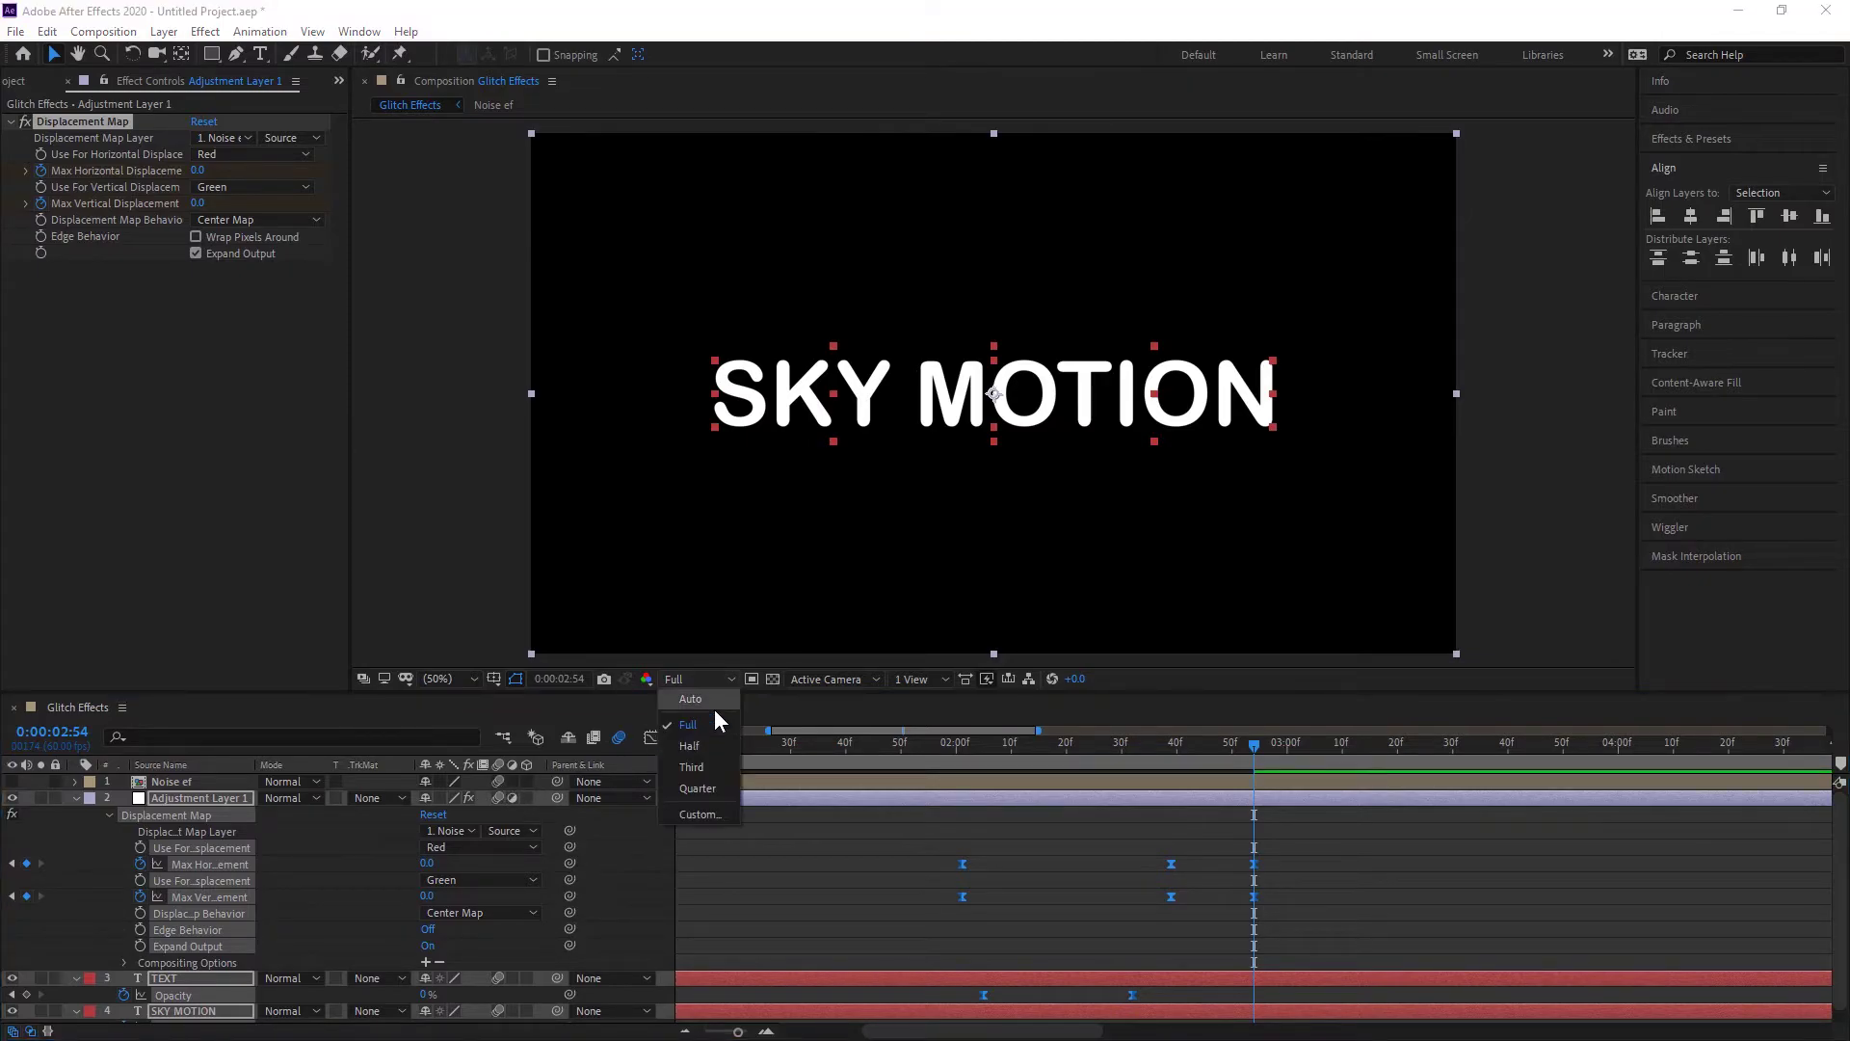
pyautogui.click(713, 767)
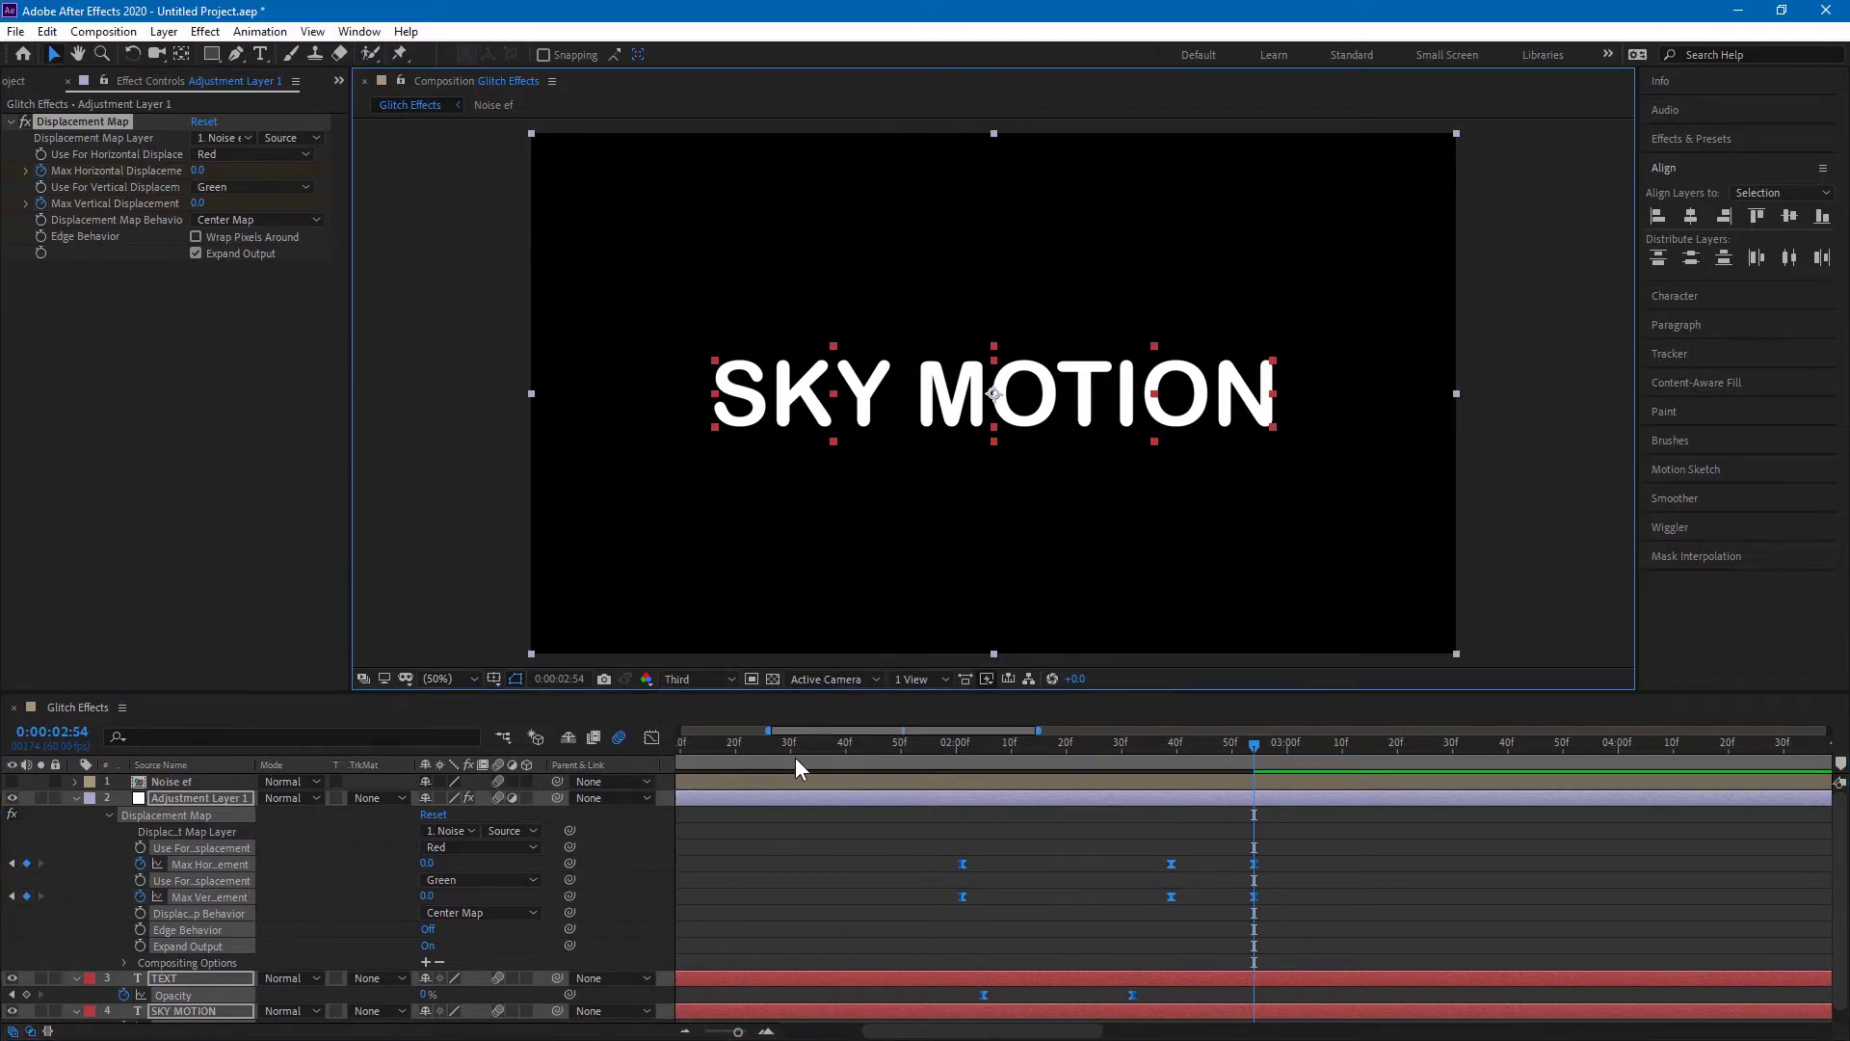
# - Shorten the work area to end at about 3.4 seconds and preview the transition from the beginning
pyautogui.click(995, 748)
pyautogui.moveTo(876, 754); pyautogui.dragTo(678, 755)
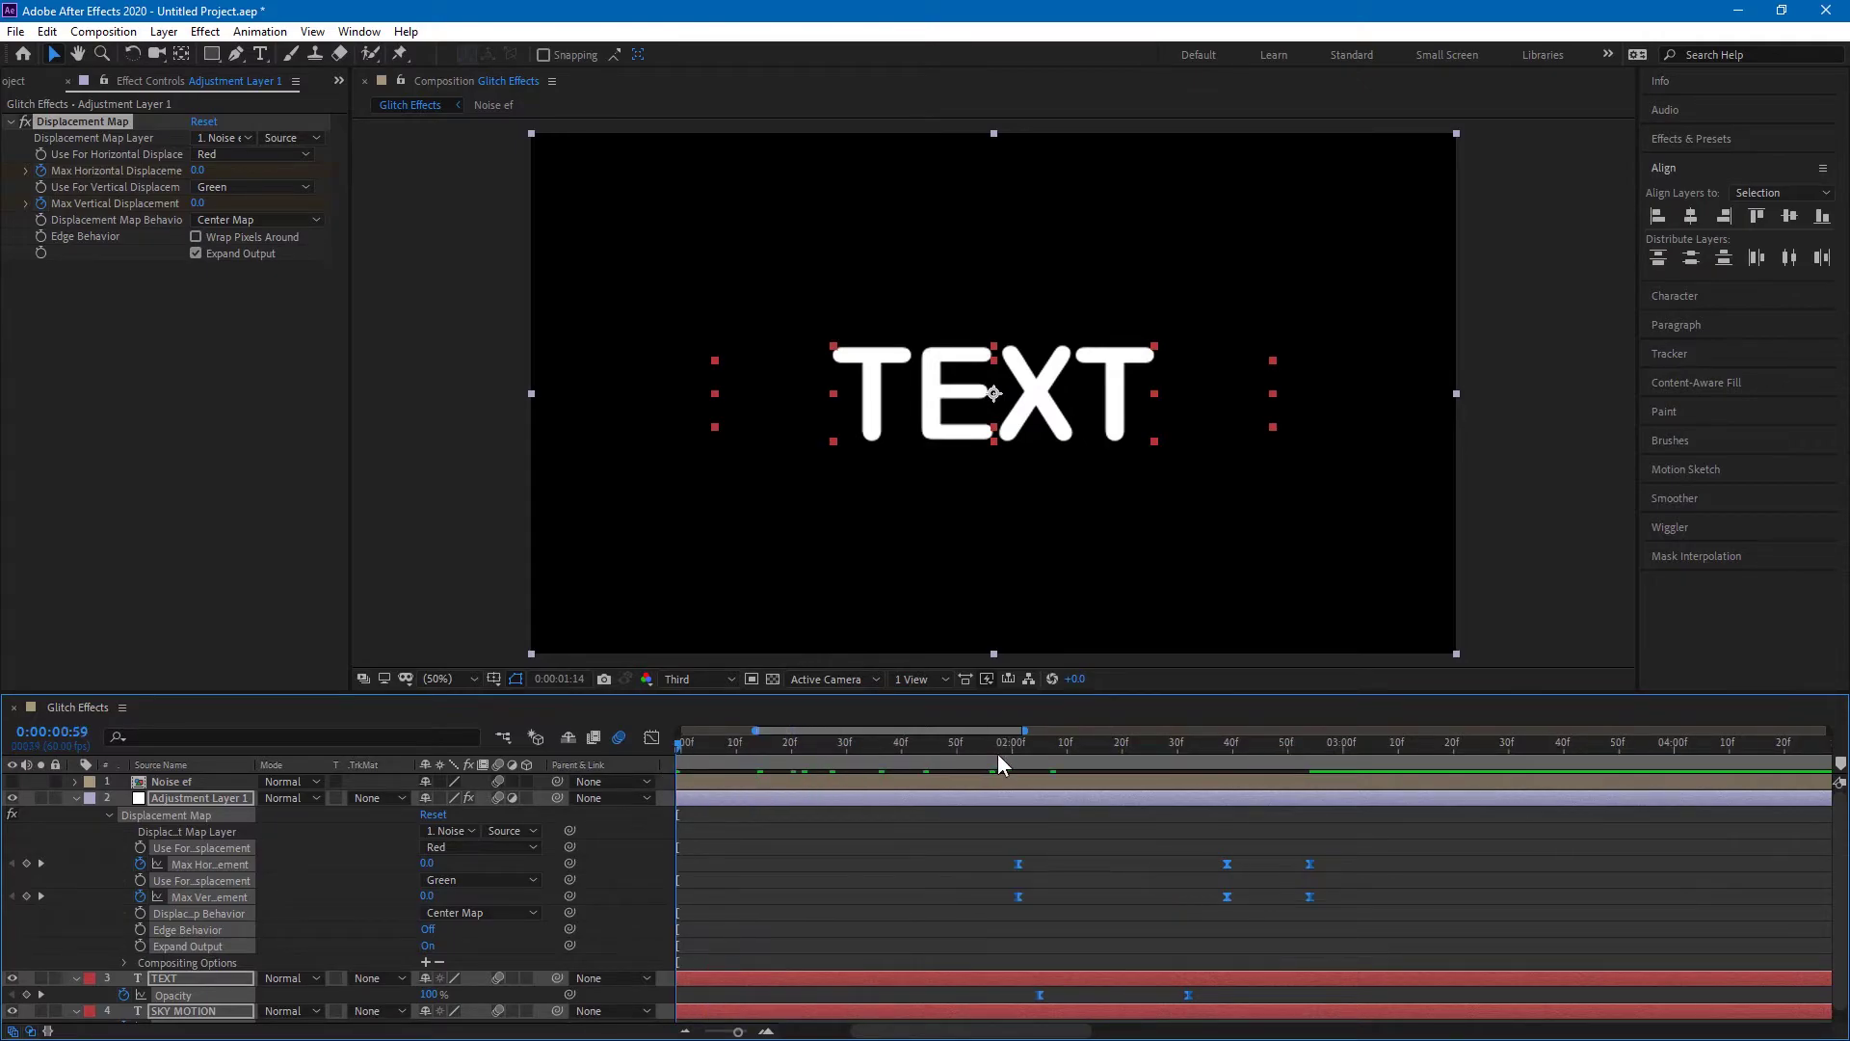
pyautogui.moveTo(738, 1031); pyautogui.dragTo(705, 1031)
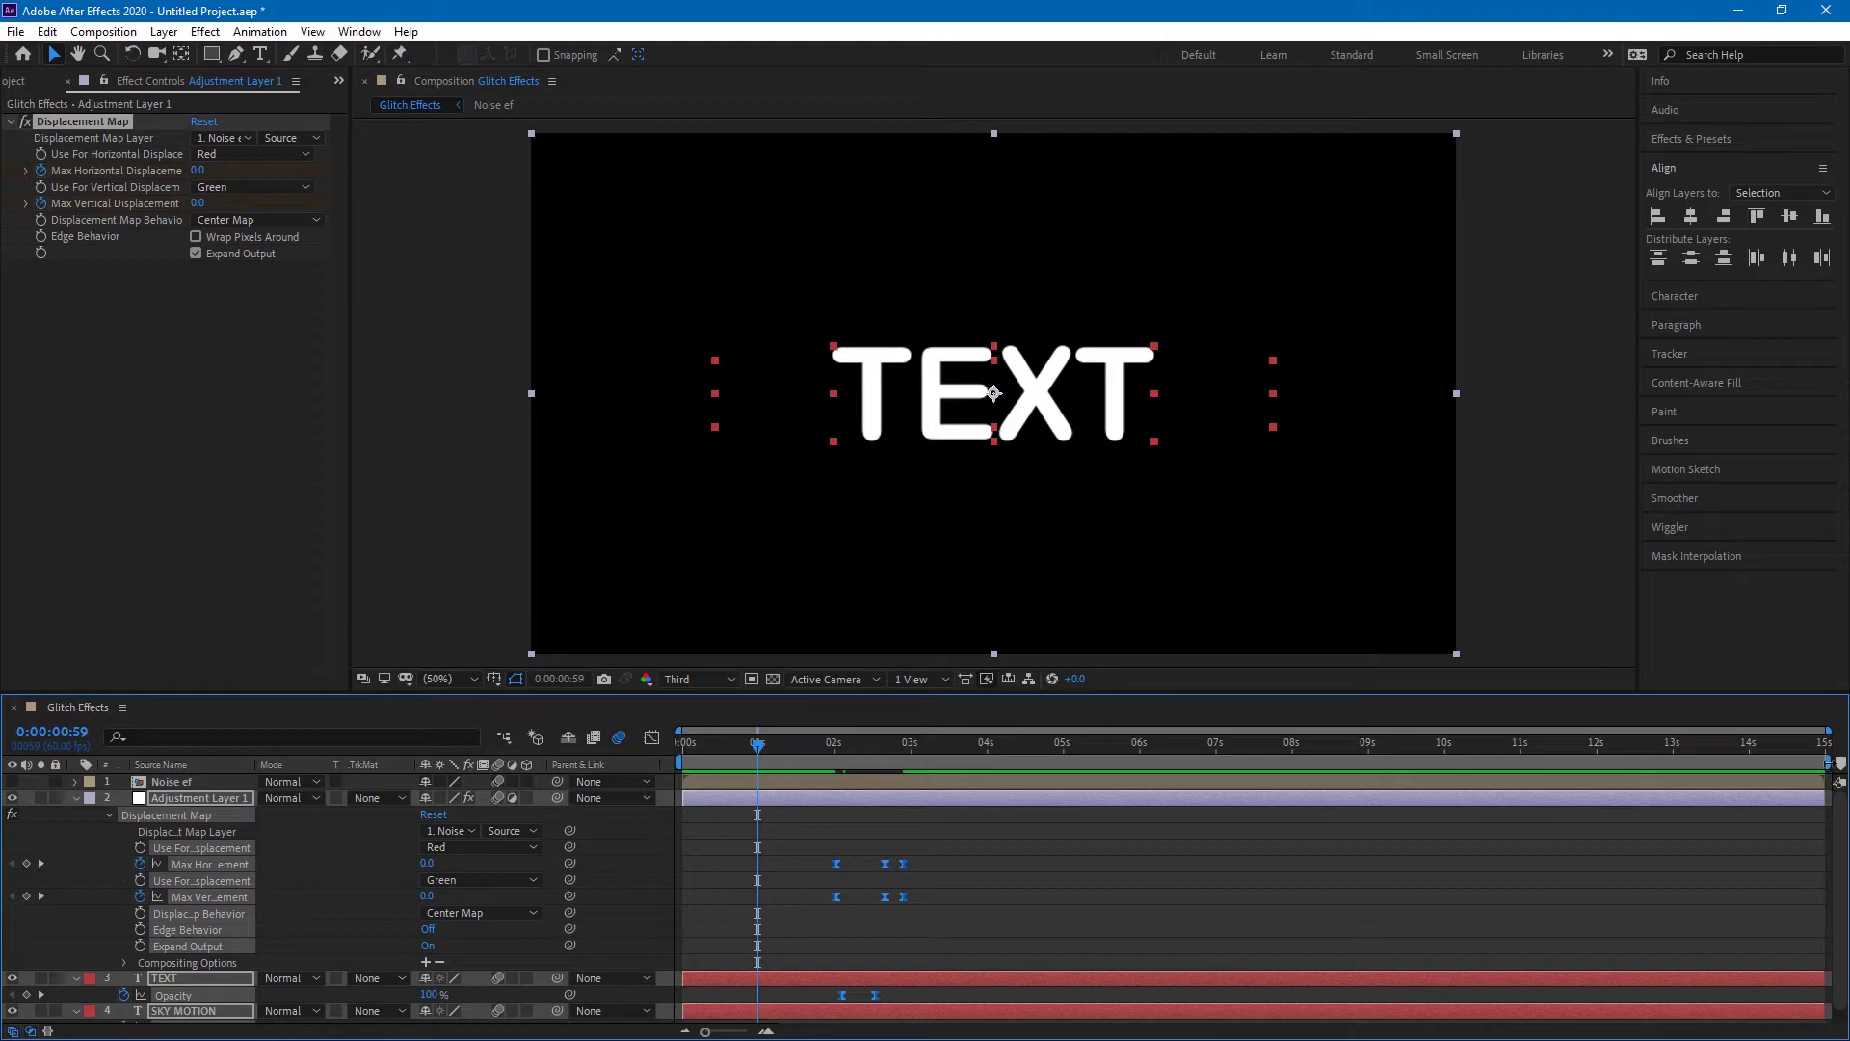
pyautogui.moveTo(1827, 761); pyautogui.dragTo(1424, 762)
pyautogui.moveTo(1274, 751); pyautogui.dragTo(904, 740)
pyautogui.moveTo(758, 744); pyautogui.dragTo(684, 744)
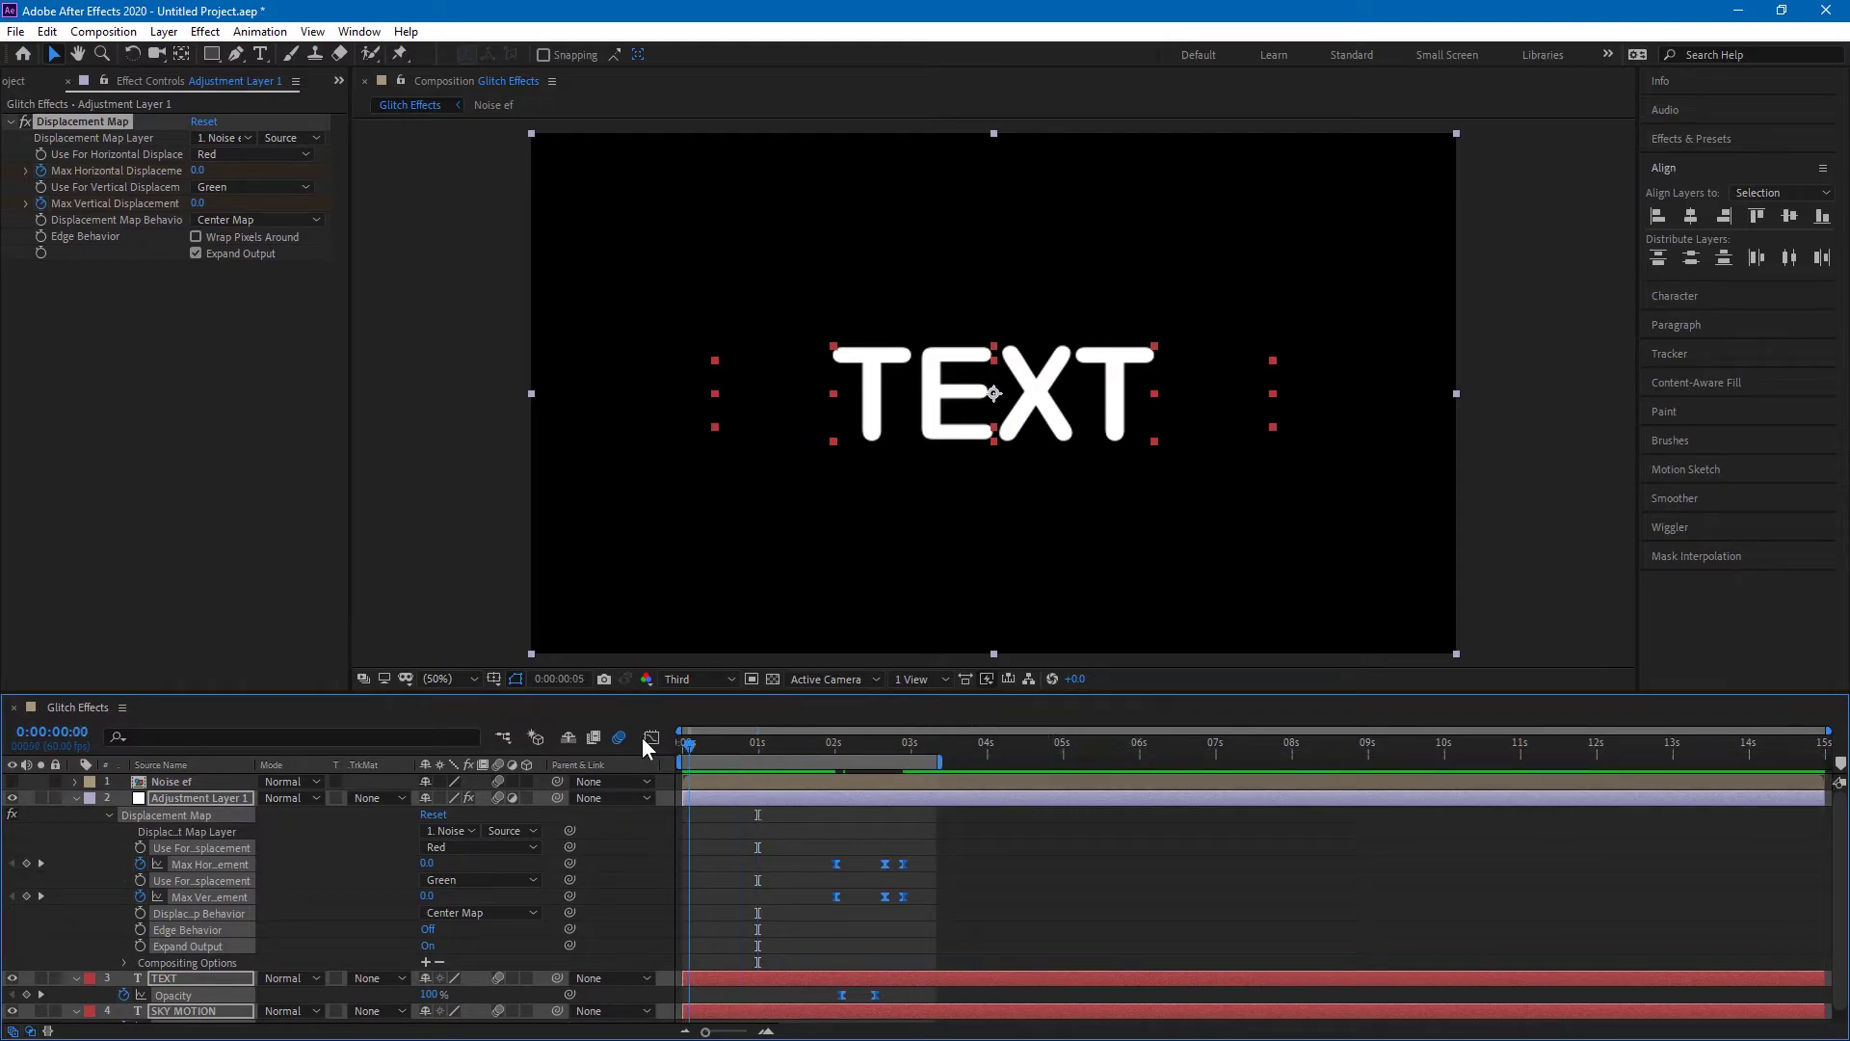
pyautogui.press('space')
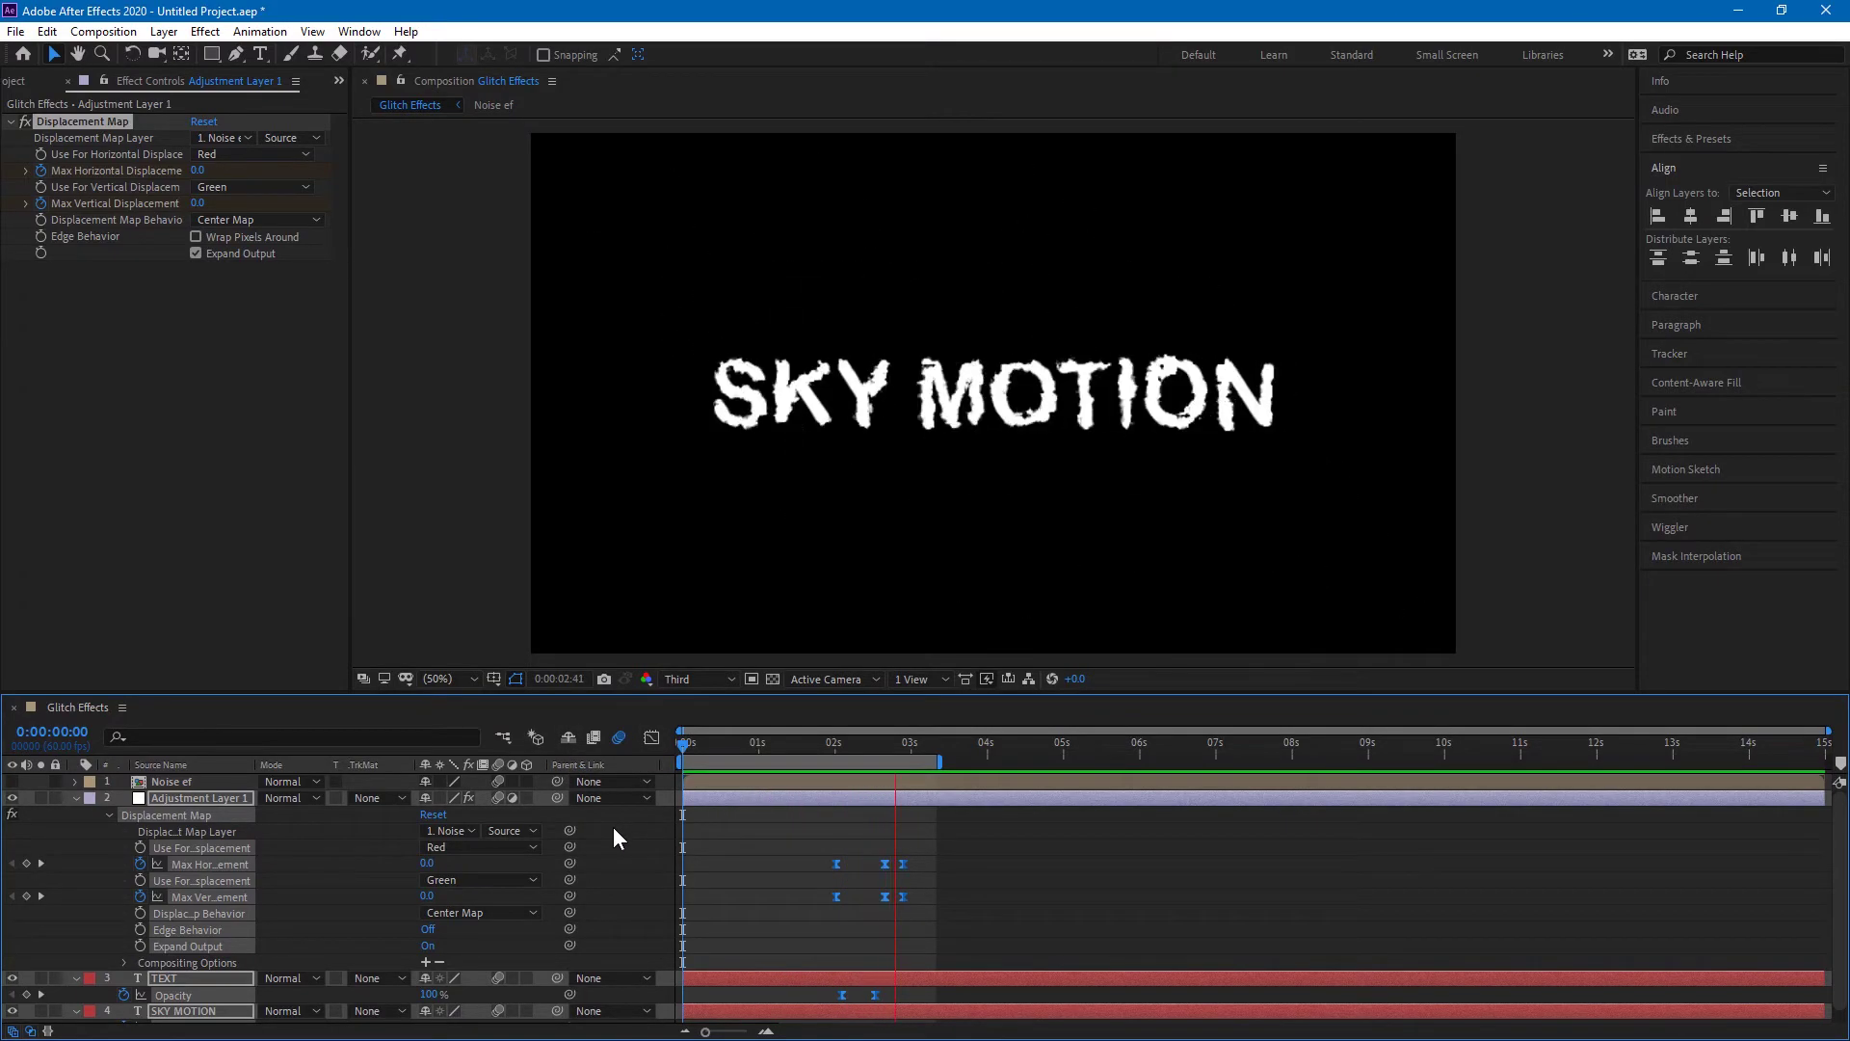
pyautogui.press('space')
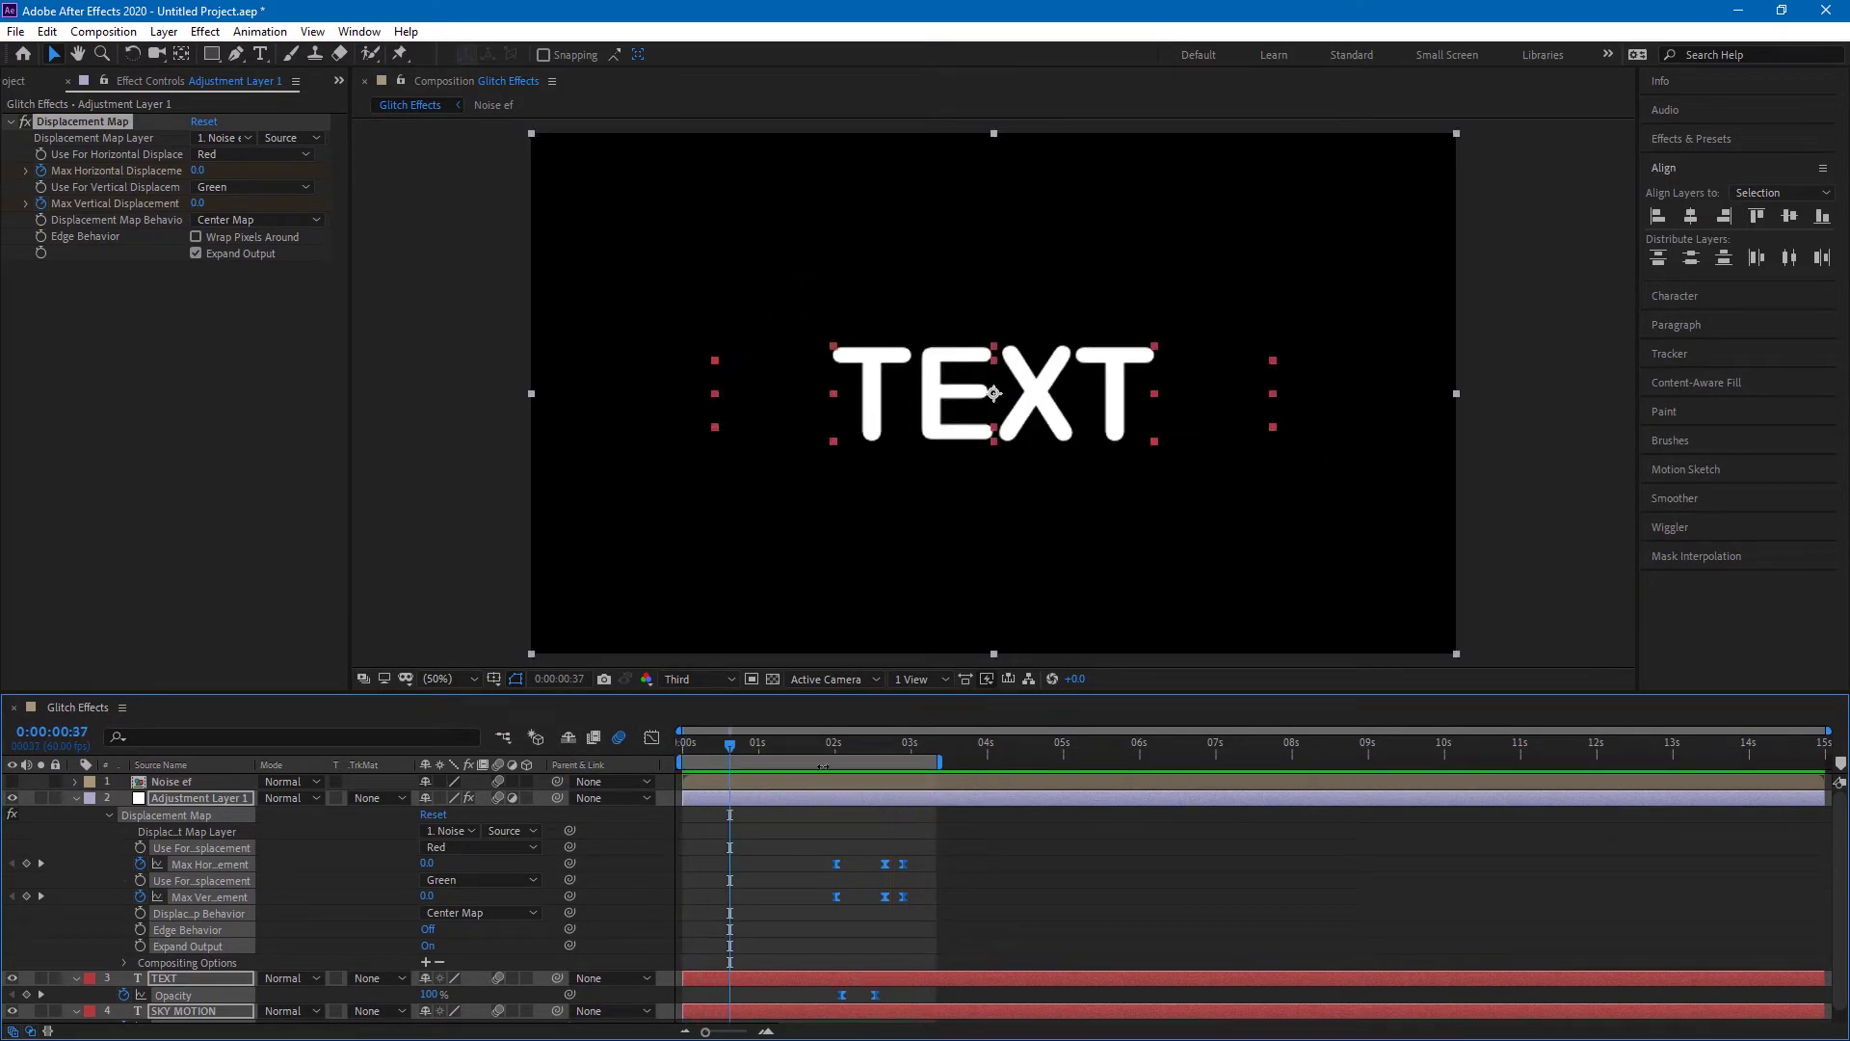
# - Shift the last two pairs of displacement keyframes earlier so the middle pair sits at 0:00:02:20, and preview the timing
pyautogui.moveTo(834, 746); pyautogui.dragTo(873, 754)
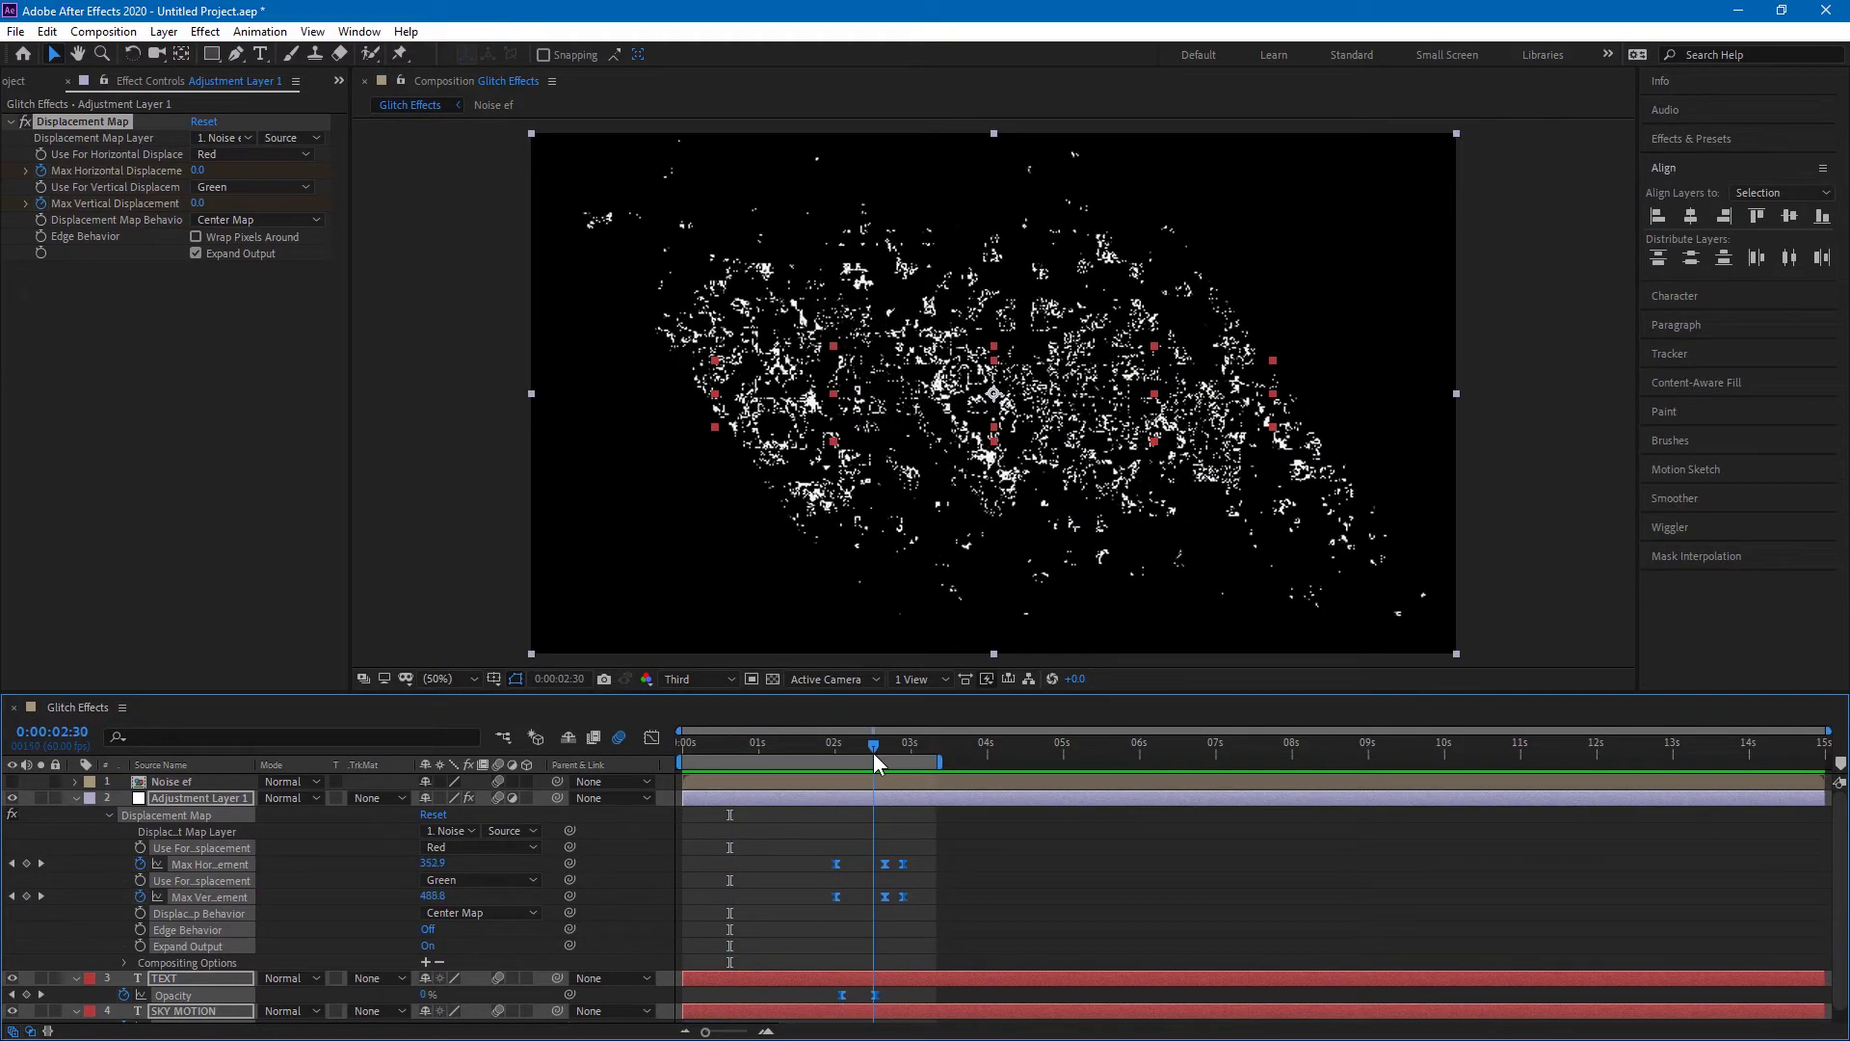
pyautogui.click(923, 881)
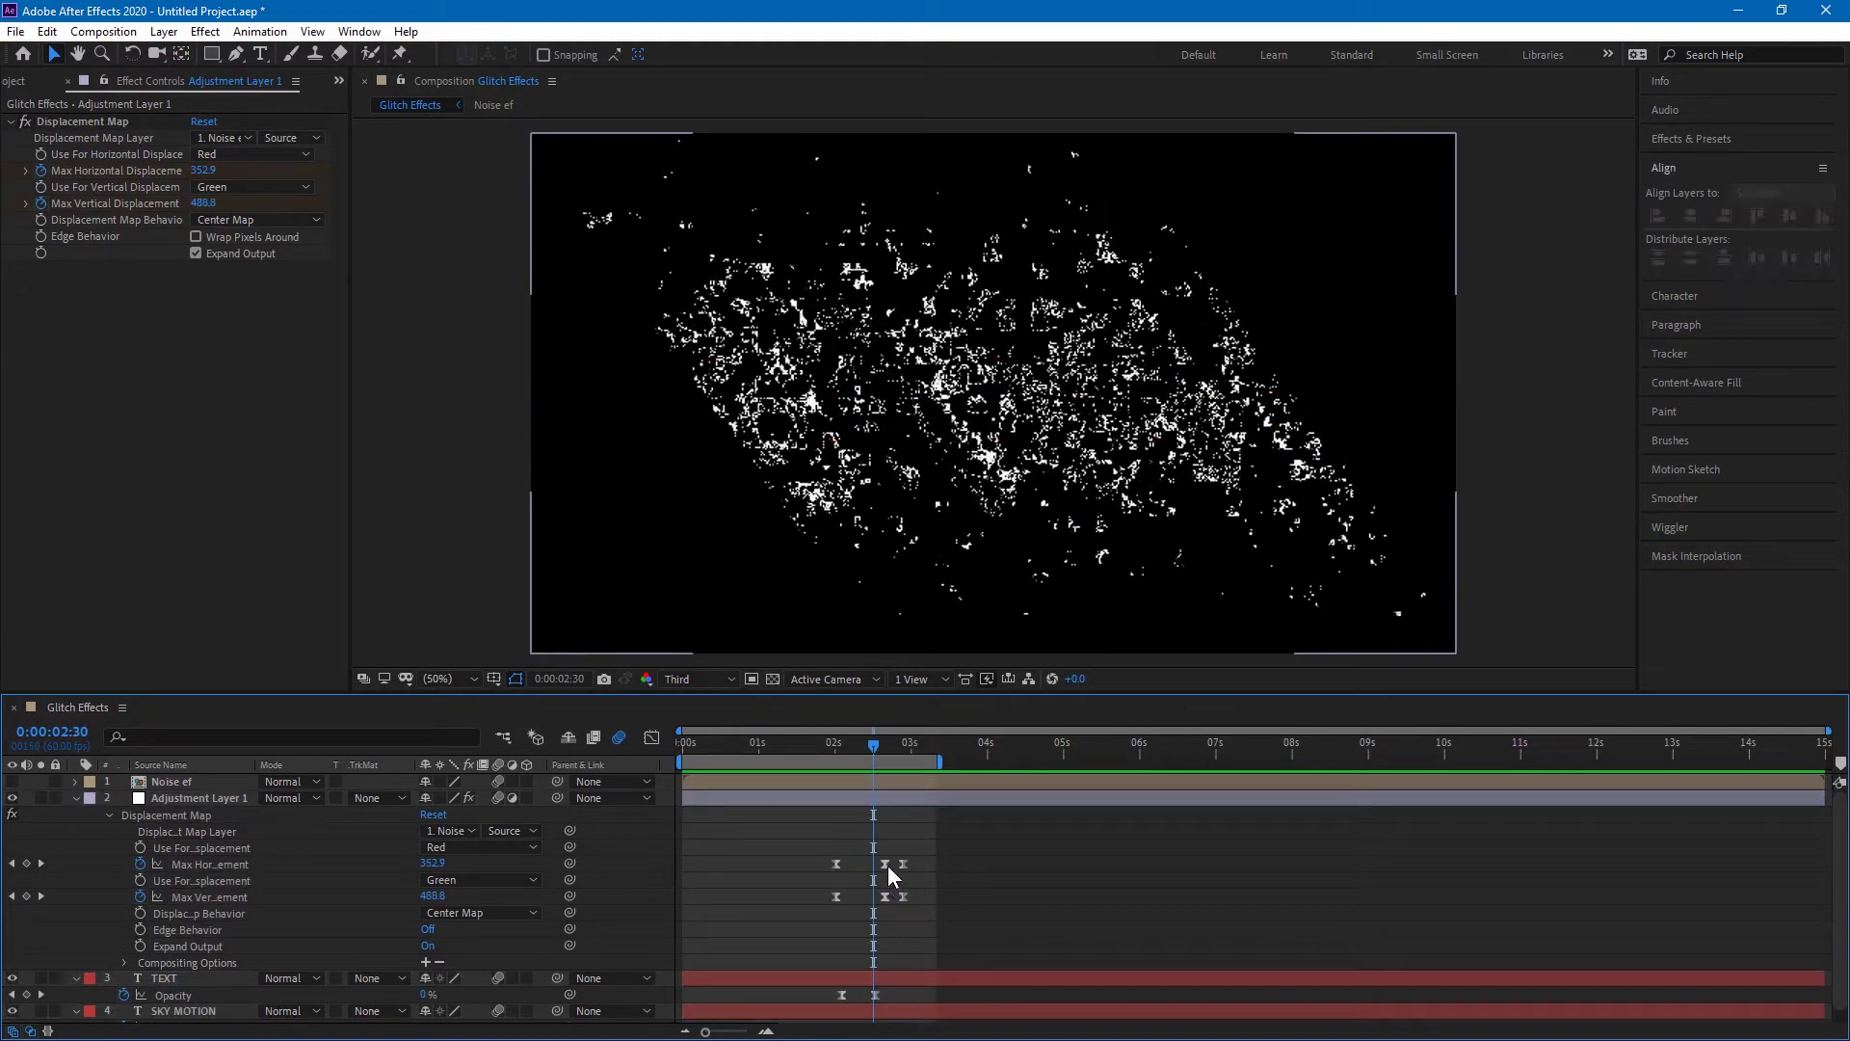
pyautogui.moveTo(916, 842); pyautogui.dragTo(864, 894)
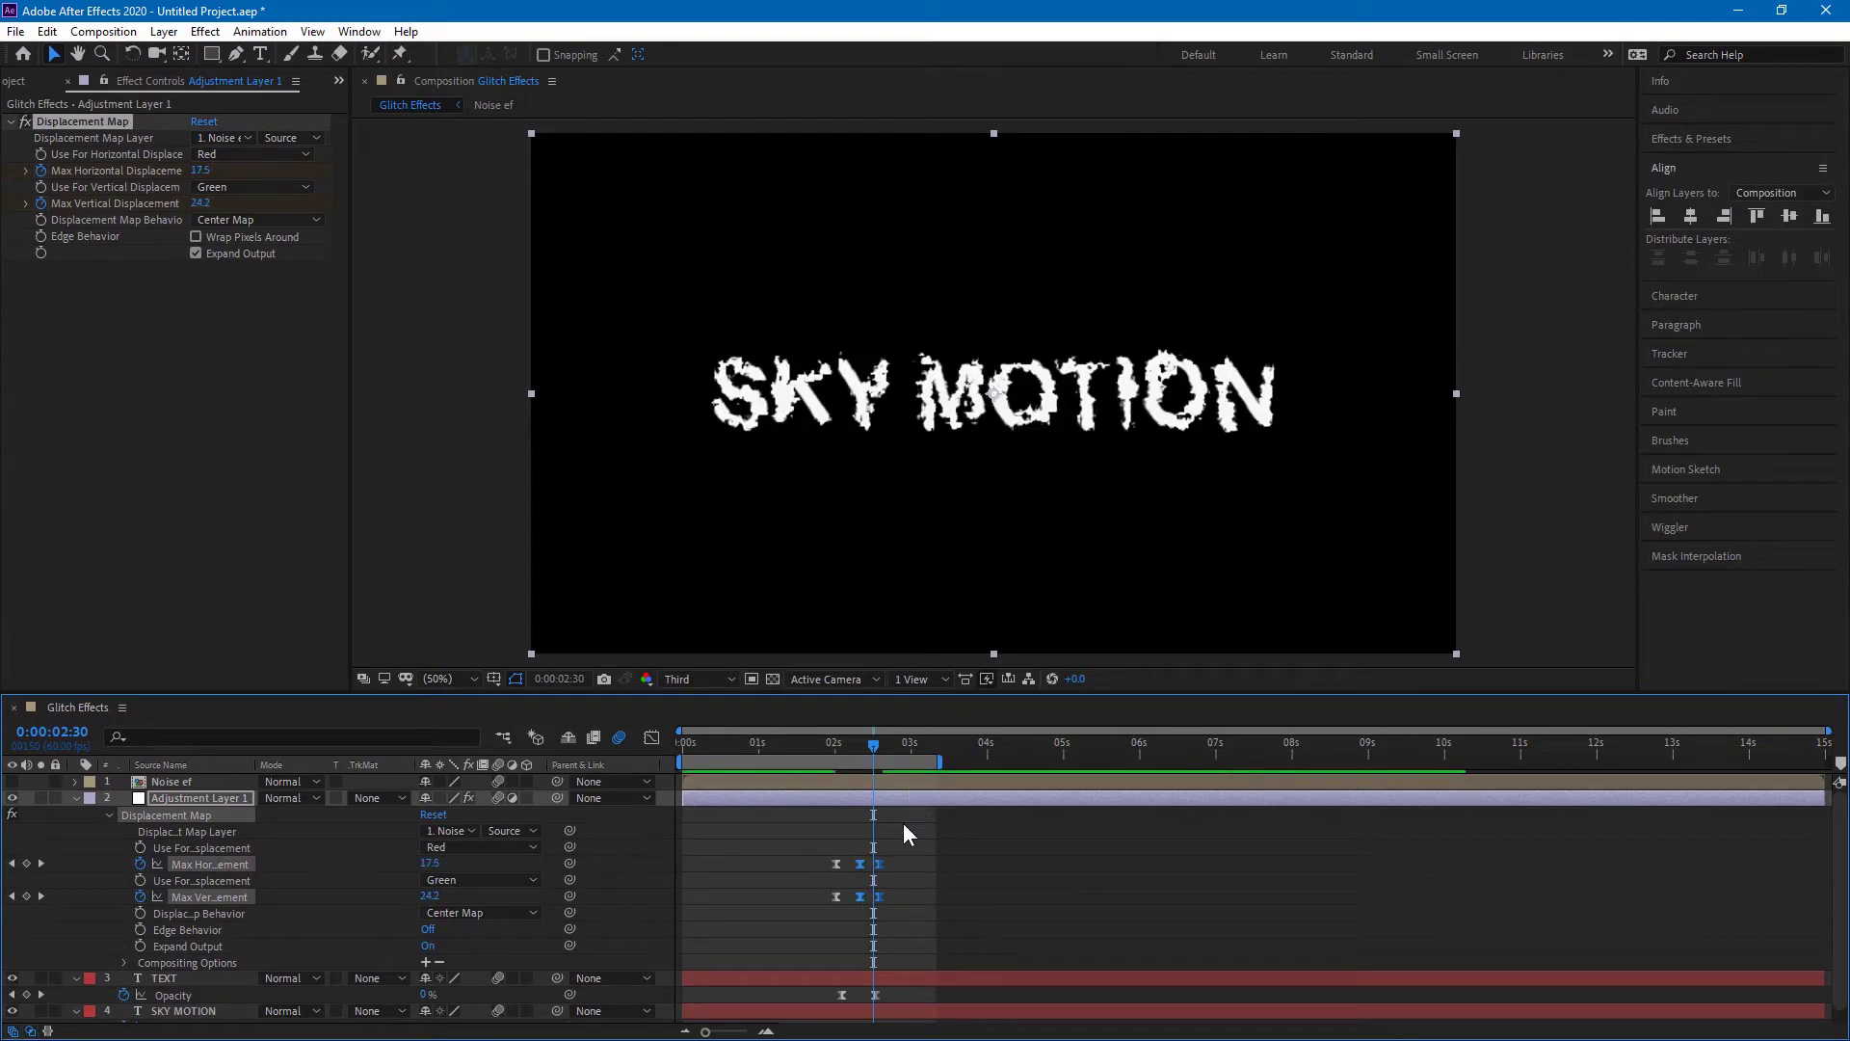
pyautogui.moveTo(856, 748); pyautogui.dragTo(743, 767)
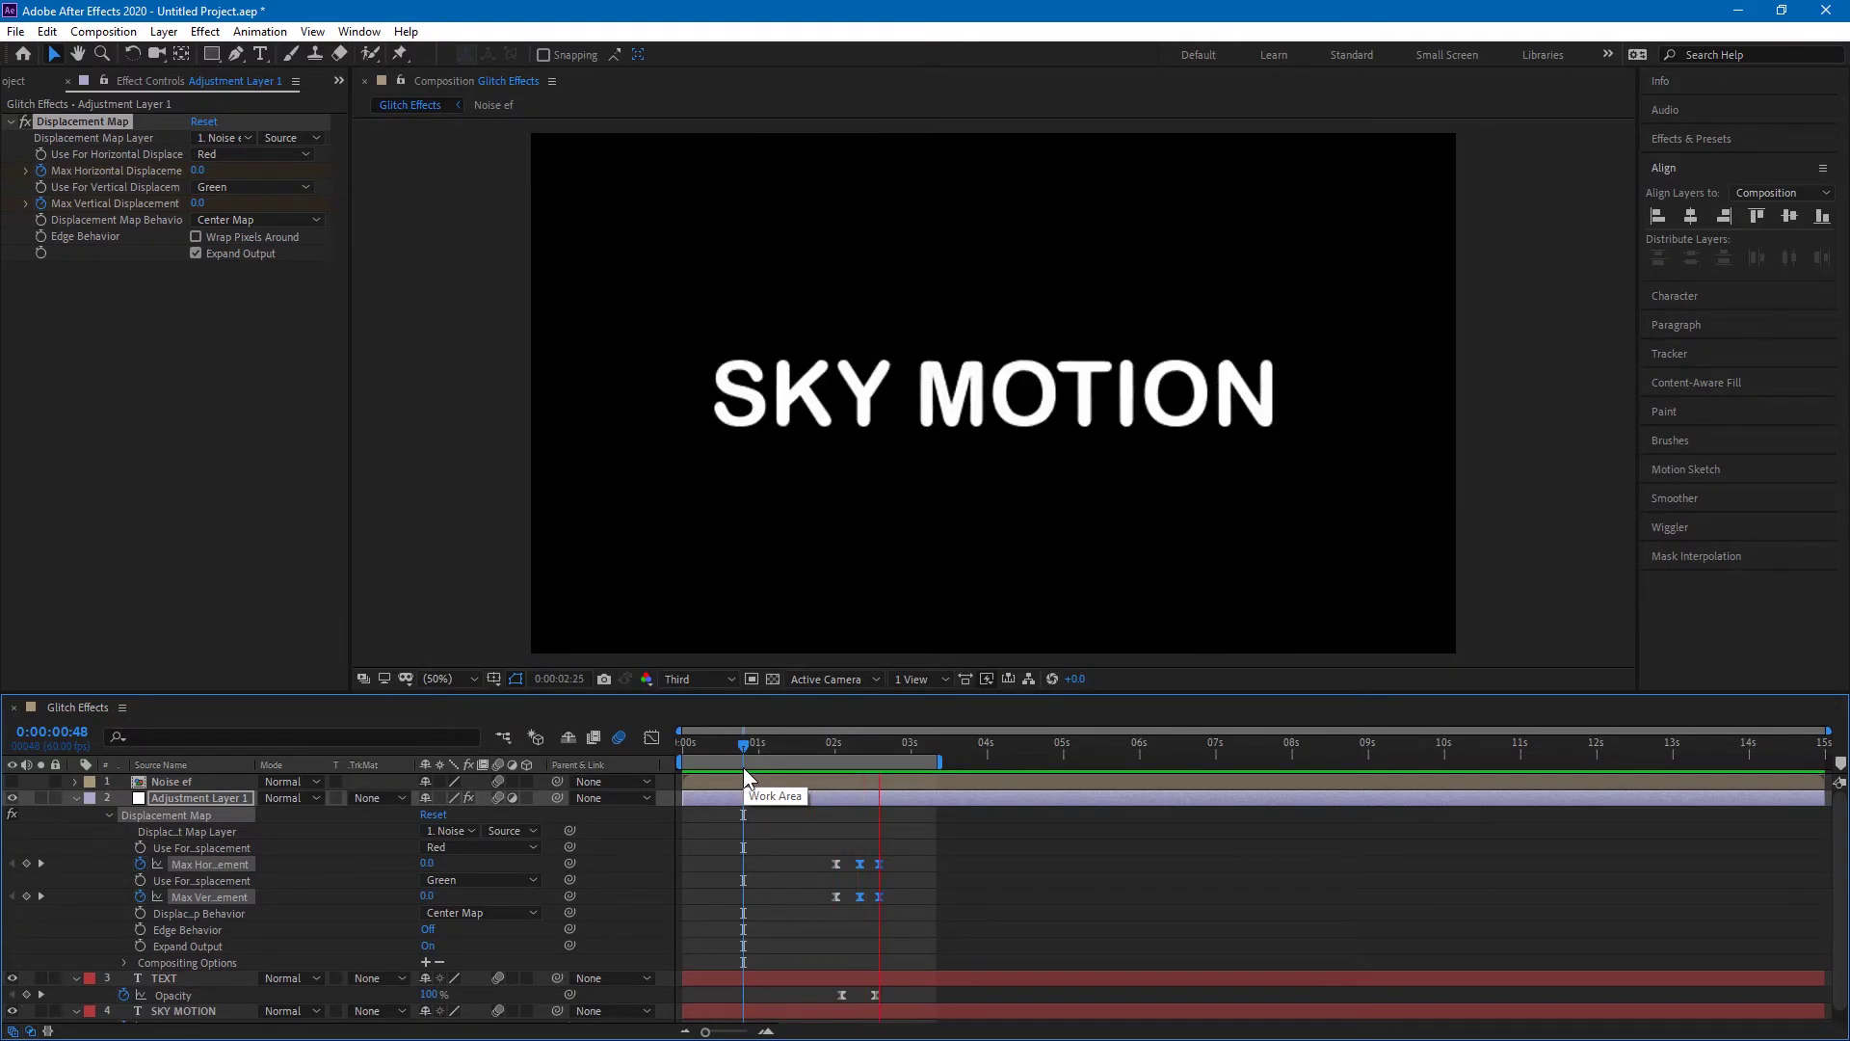
pyautogui.click(998, 875)
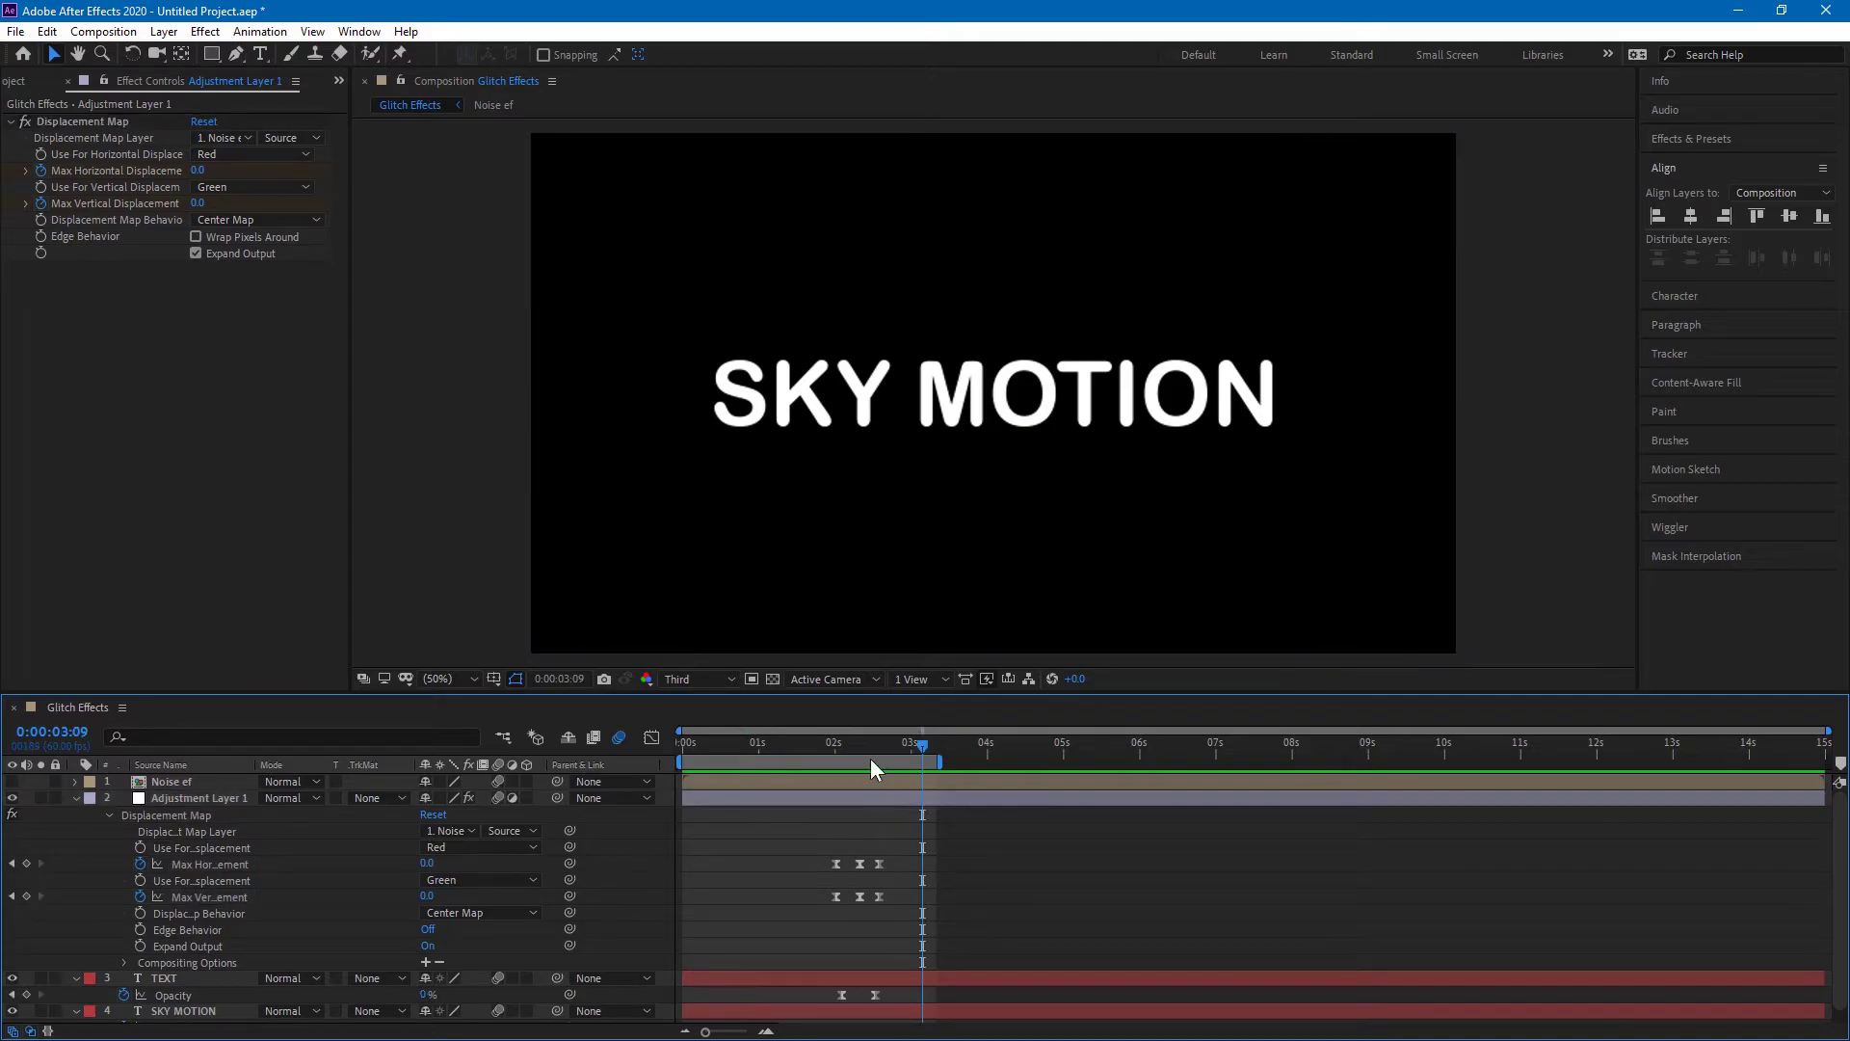
# - At 0:00:02:20, set the maximum horizontal displacement to 74 and the vertical to 288, and preview the result
pyautogui.click(852, 748)
pyautogui.moveTo(852, 748)
pyautogui.mouseDown()
pyautogui.moveTo(869, 748)
pyautogui.moveTo(833, 746)
pyautogui.moveTo(852, 744)
pyautogui.mouseUp()
pyautogui.click(41, 863)
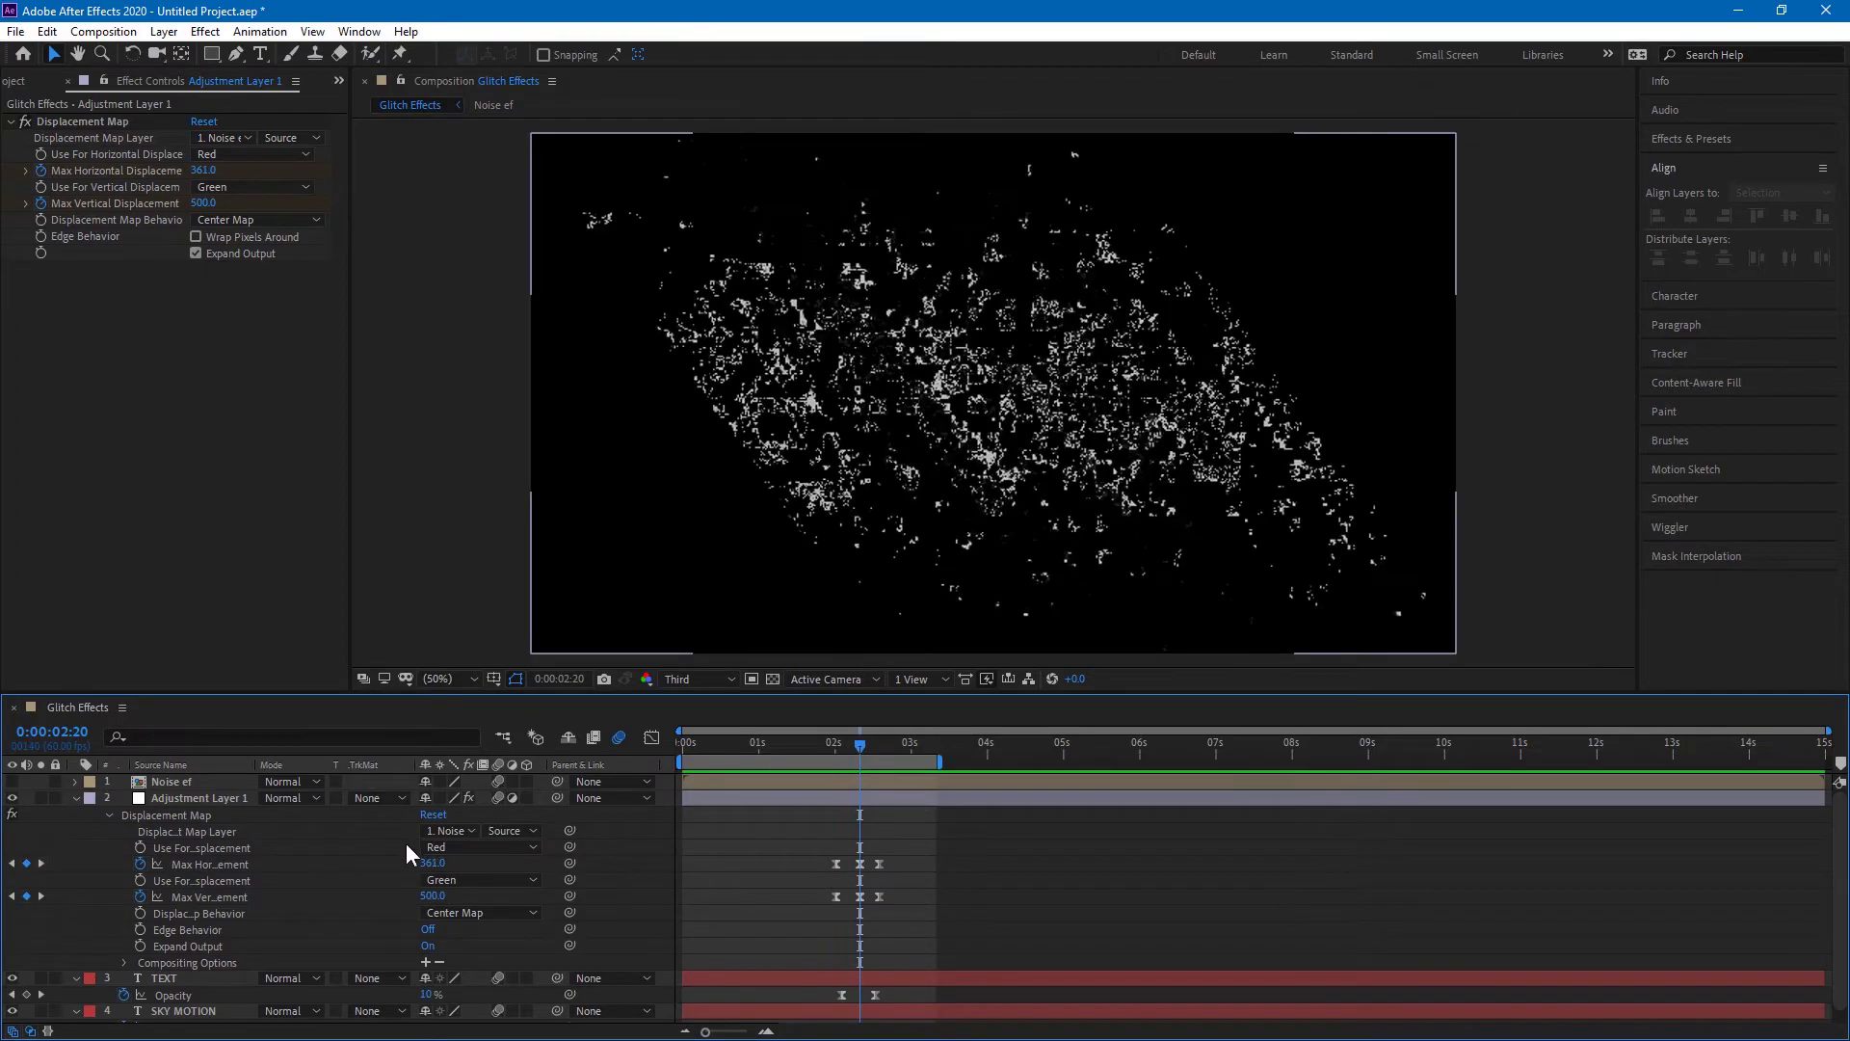
pyautogui.moveTo(428, 866); pyautogui.dragTo(72, 852)
pyautogui.moveTo(433, 896); pyautogui.dragTo(221, 884)
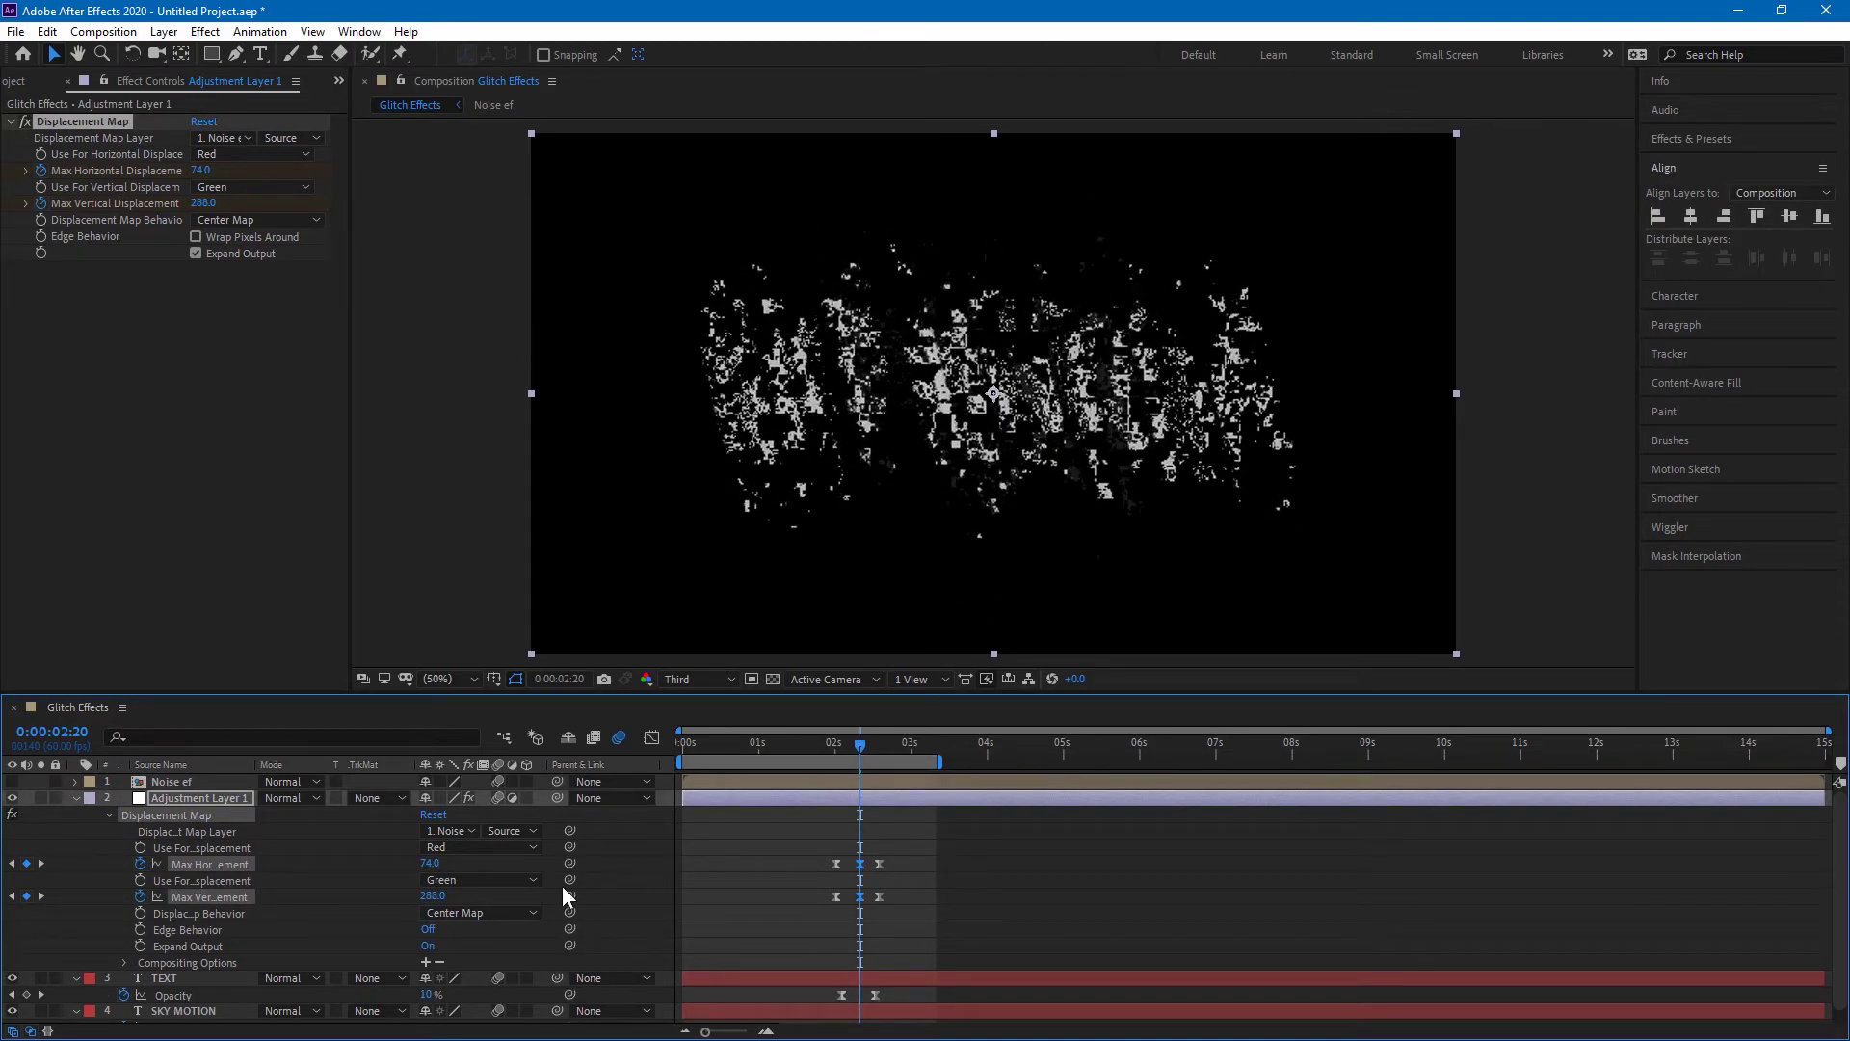
pyautogui.moveTo(854, 750); pyautogui.dragTo(725, 744)
pyautogui.press('space')
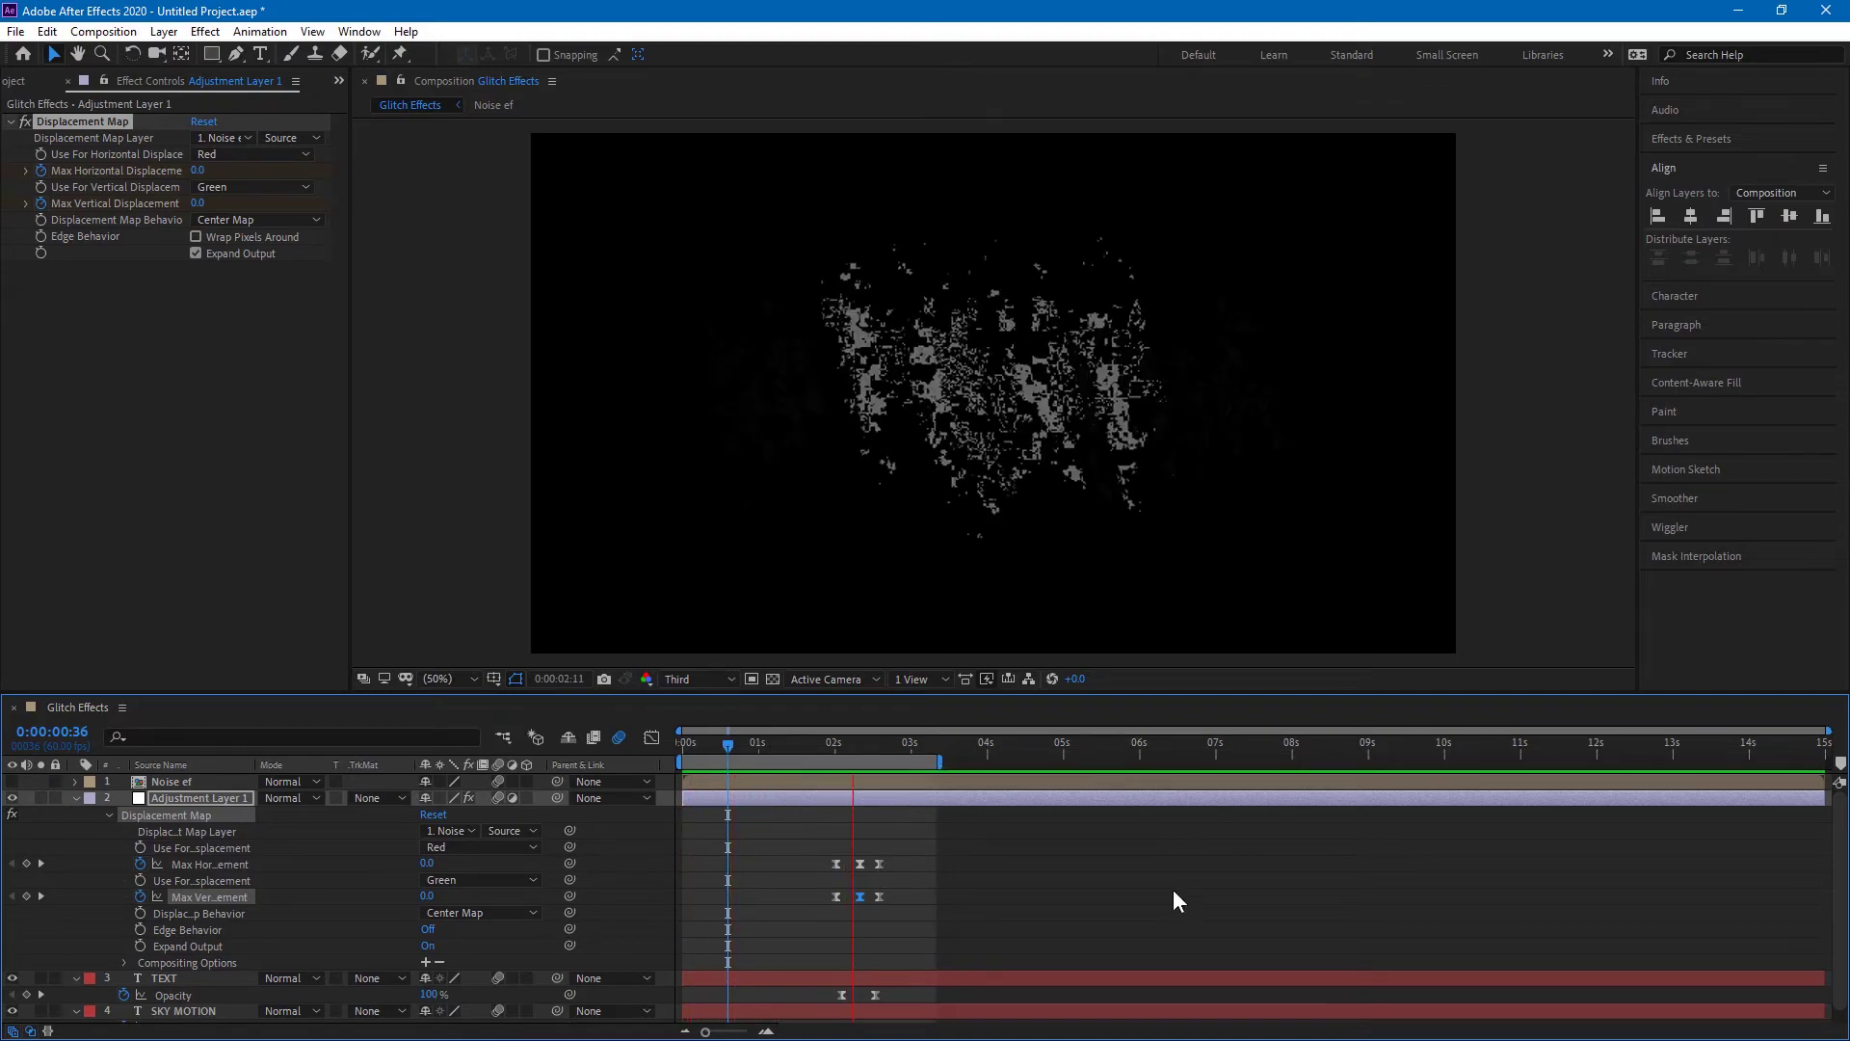
pyautogui.press('space')
# - Raise the speed curve at the middle vertical displacement keyframe, move that keyframe to about 0:00:02:18, and preview the transition
pyautogui.moveTo(837, 749); pyautogui.dragTo(855, 758)
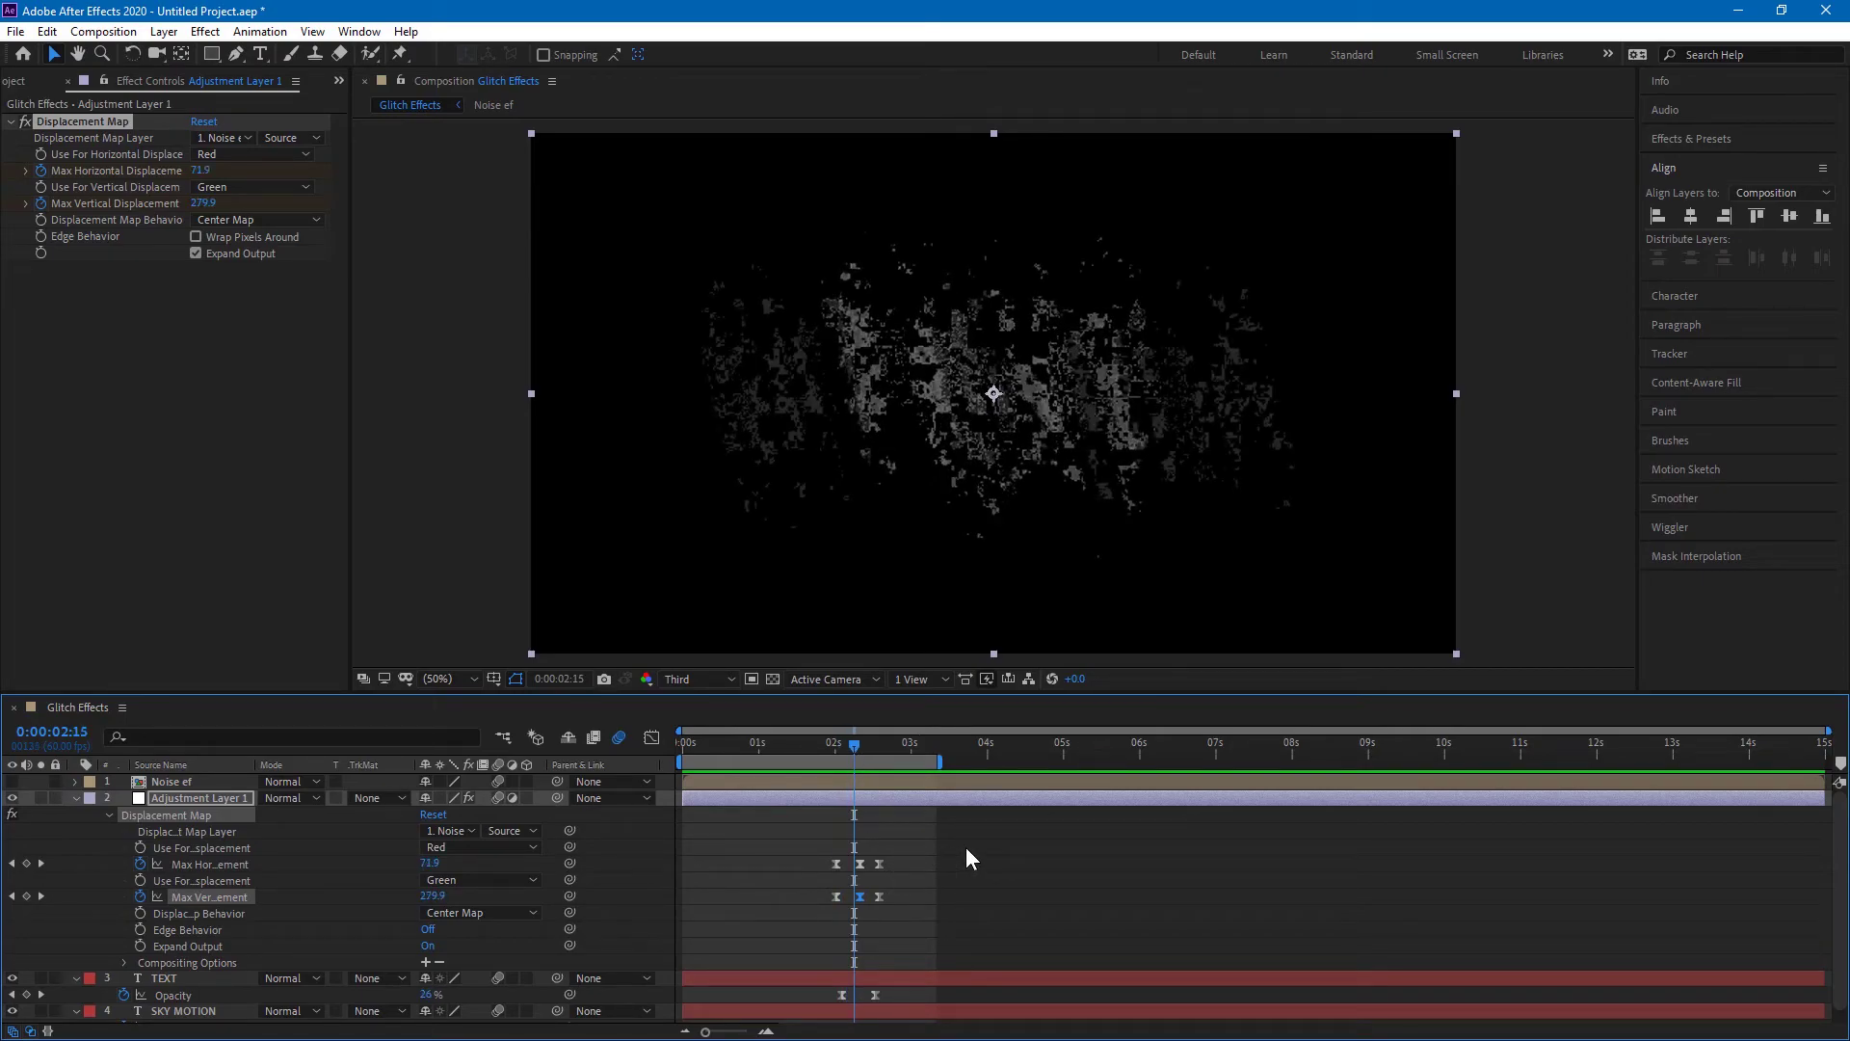
pyautogui.moveTo(904, 851); pyautogui.dragTo(829, 904)
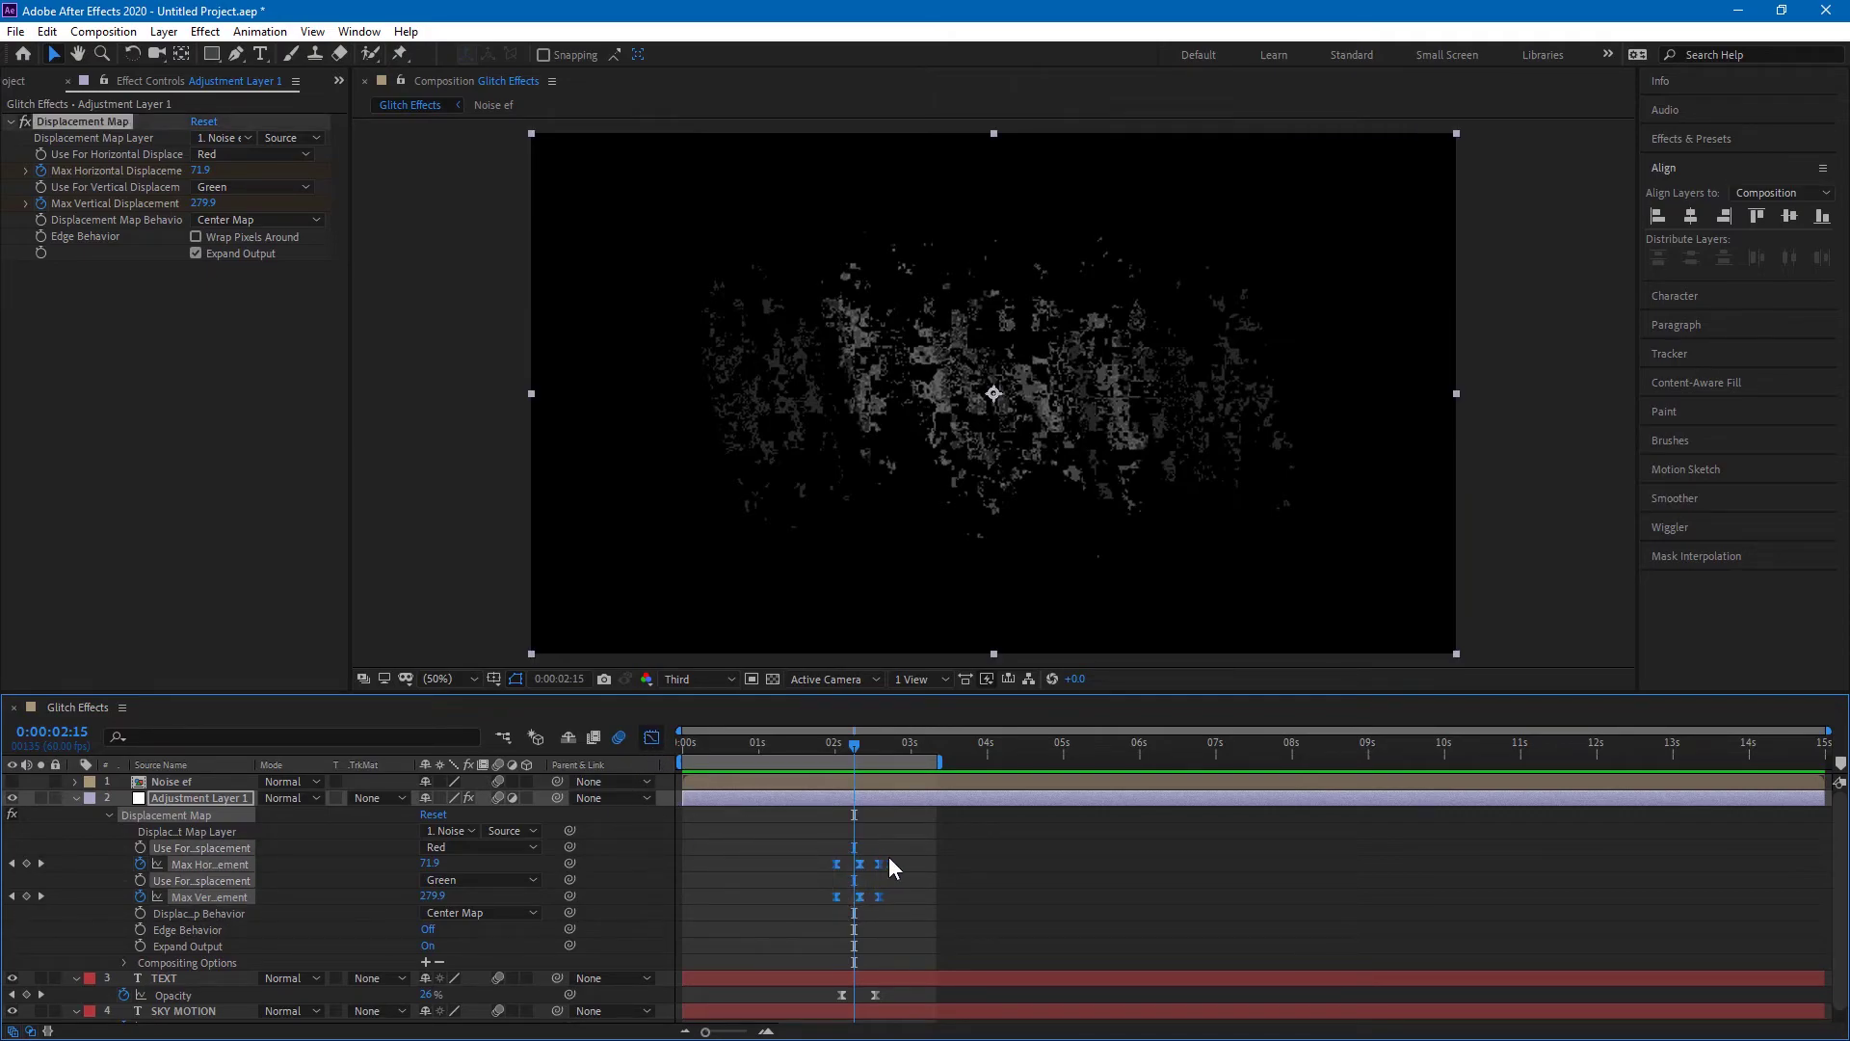
pyautogui.hotkey('shift', 'F3')
pyautogui.moveTo(724, 1031); pyautogui.dragTo(744, 1033)
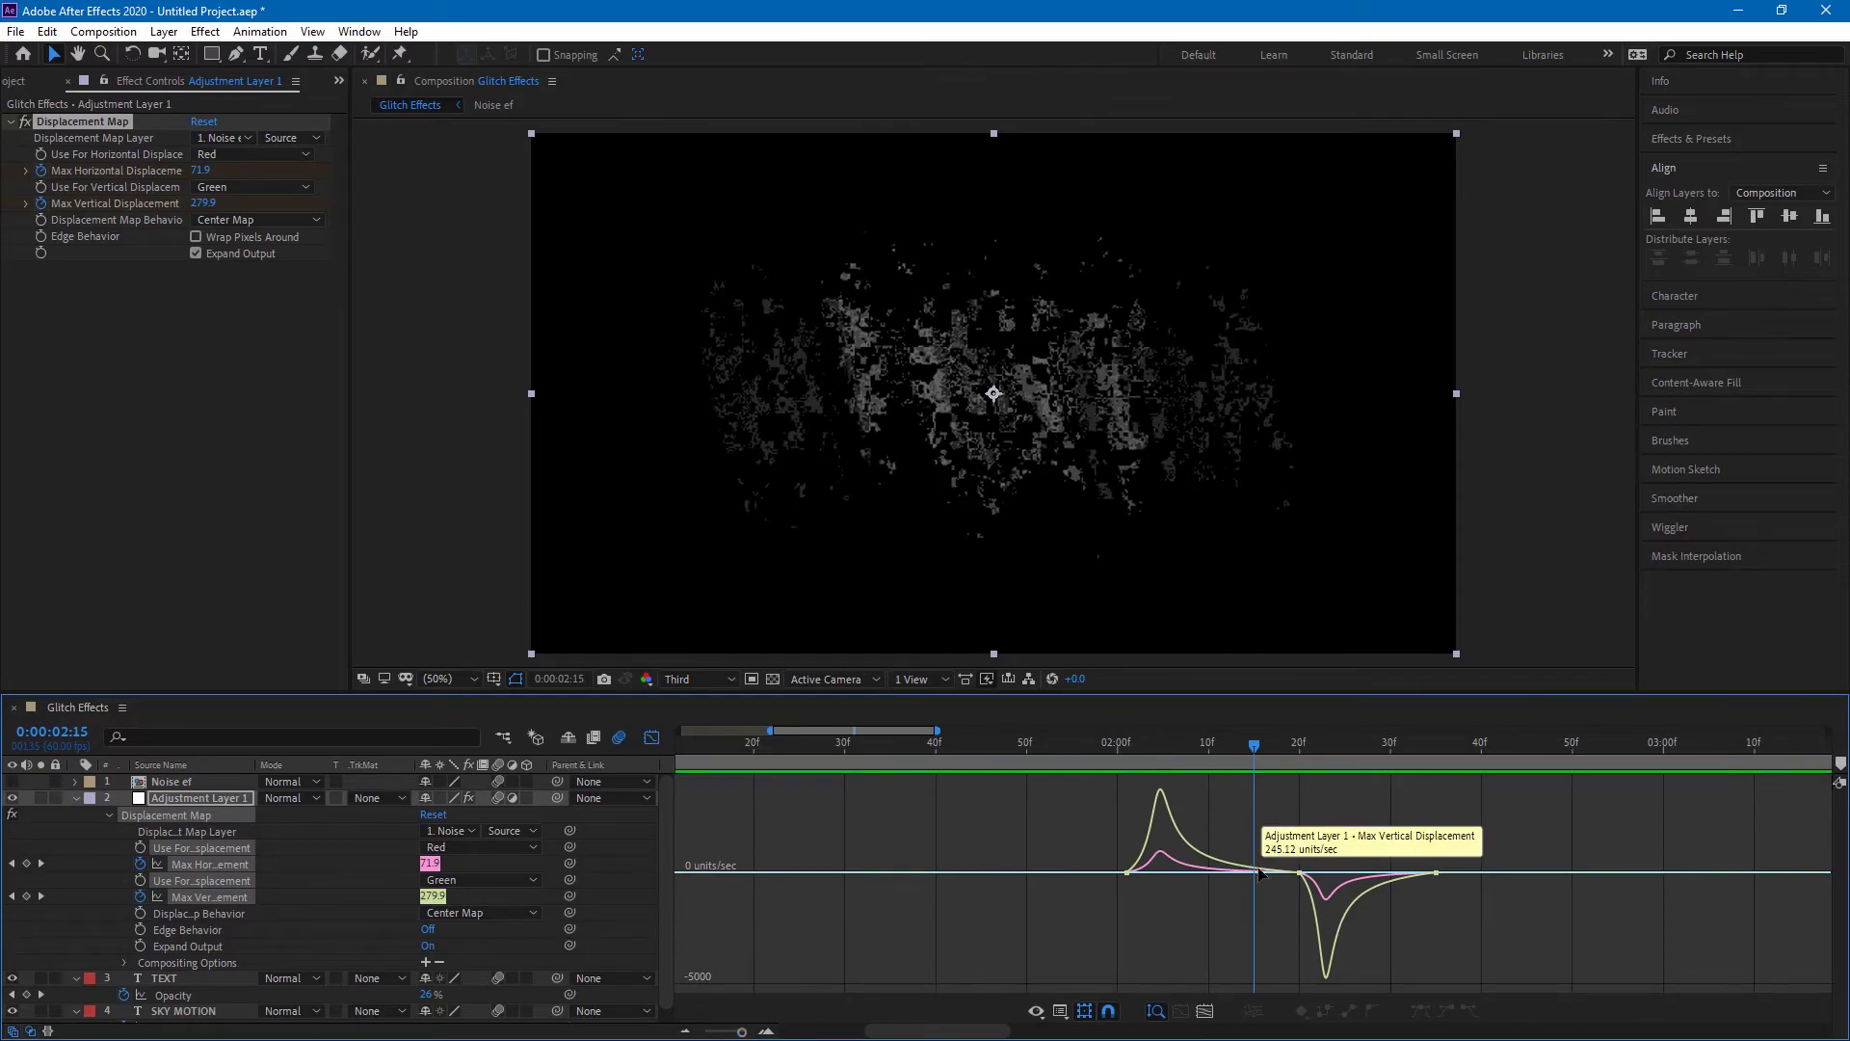
pyautogui.click(1299, 873)
pyautogui.moveTo(1300, 872); pyautogui.dragTo(1301, 818)
pyautogui.moveTo(1264, 815); pyautogui.dragTo(1282, 817)
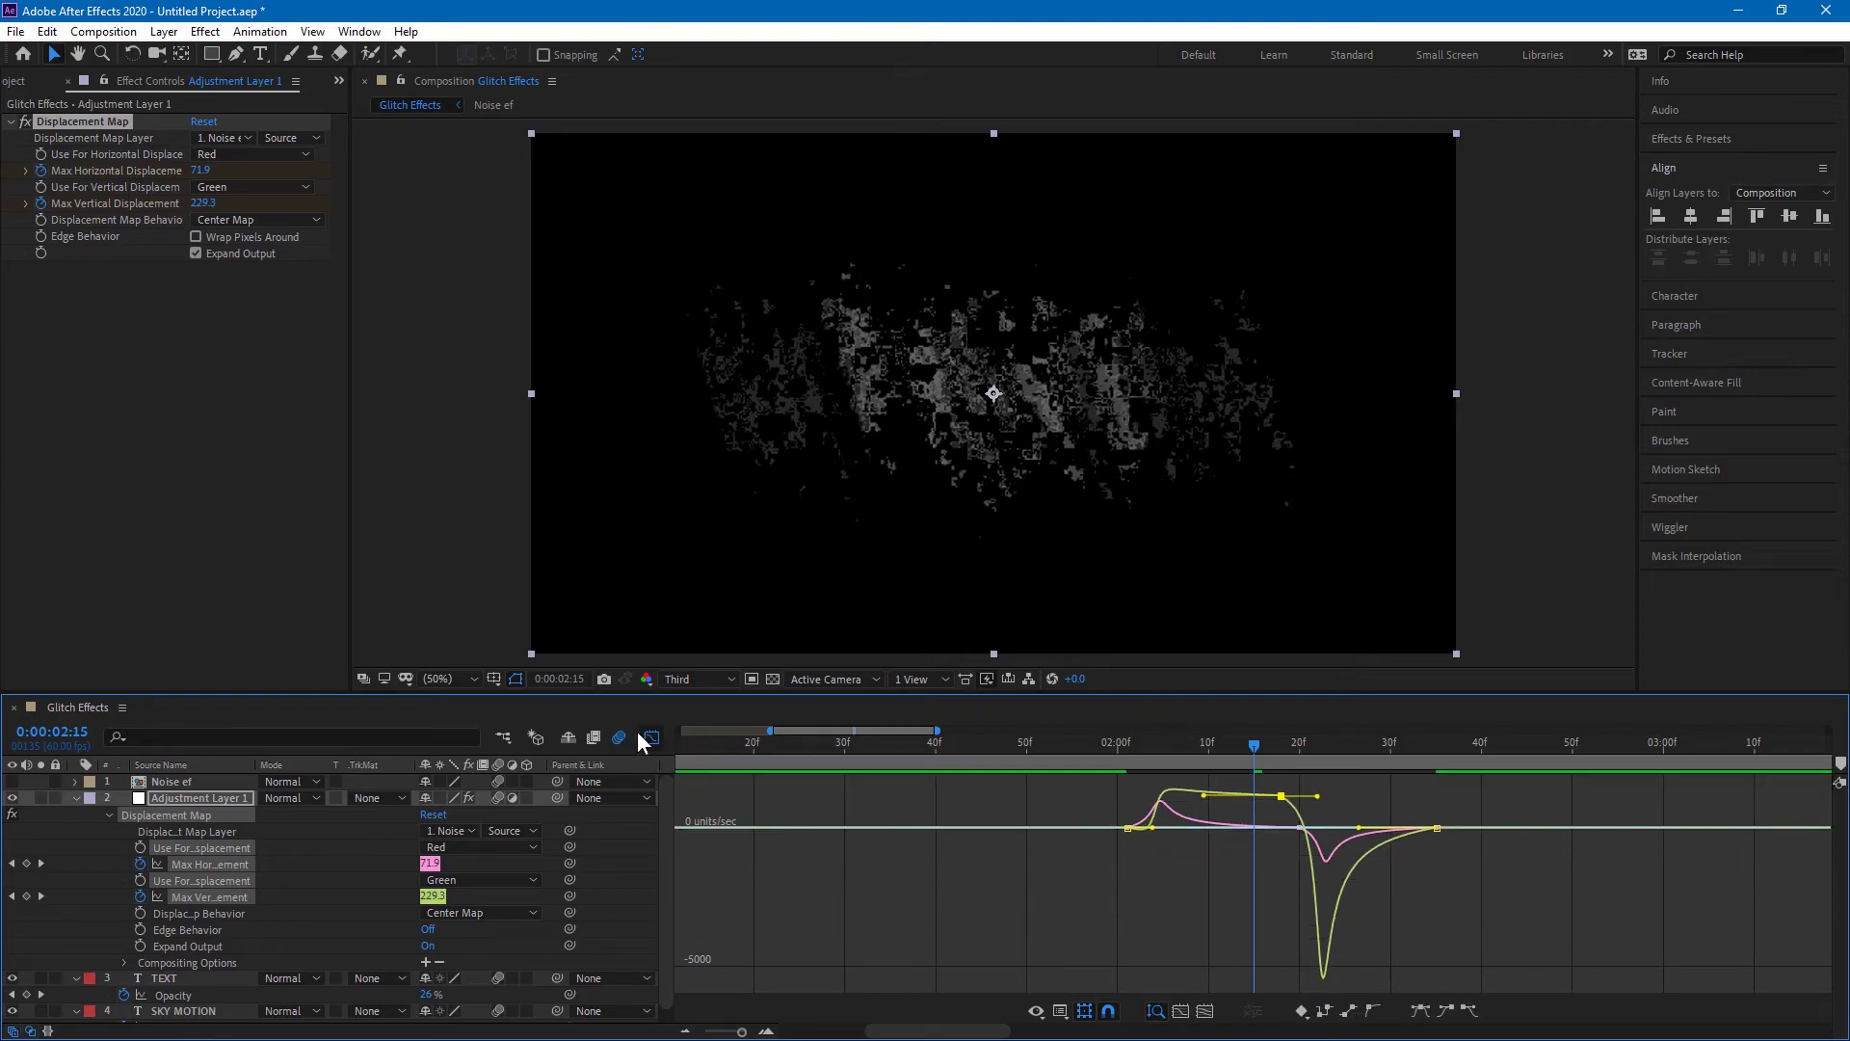
pyautogui.hotkey('shift', 'F3')
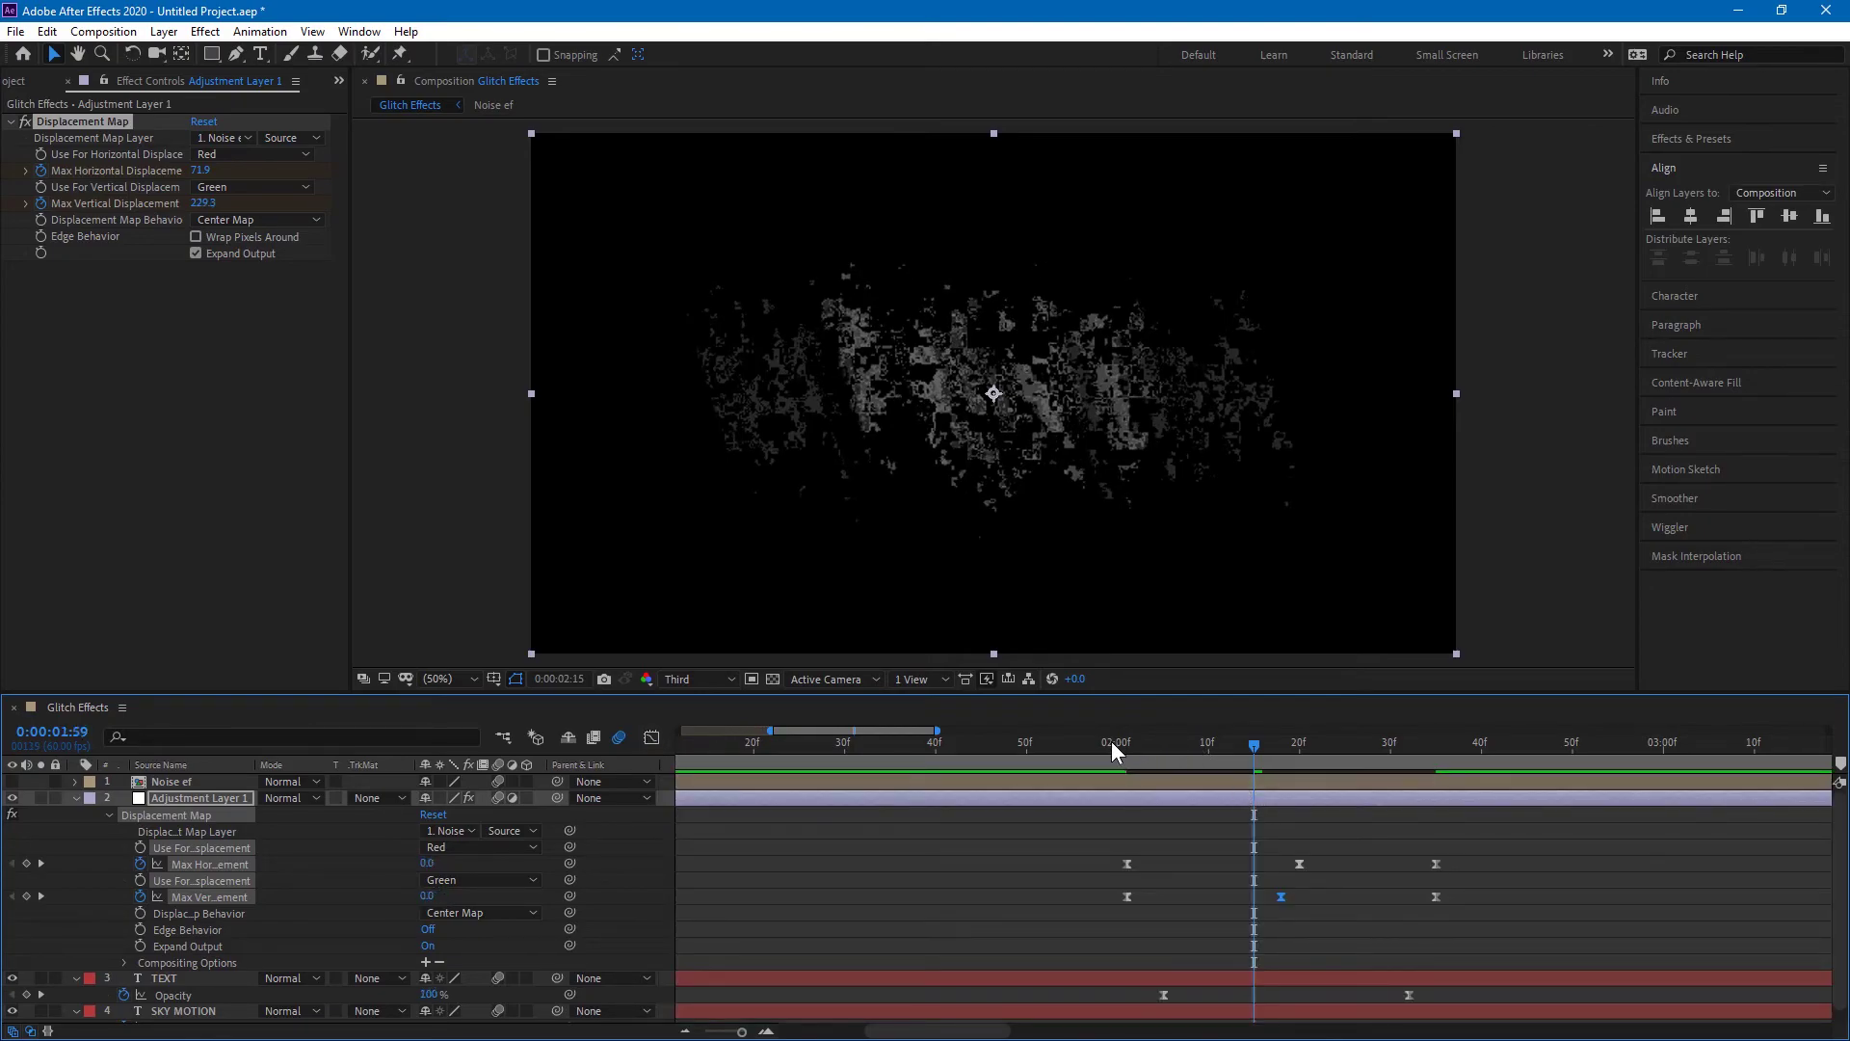
pyautogui.click(1112, 743)
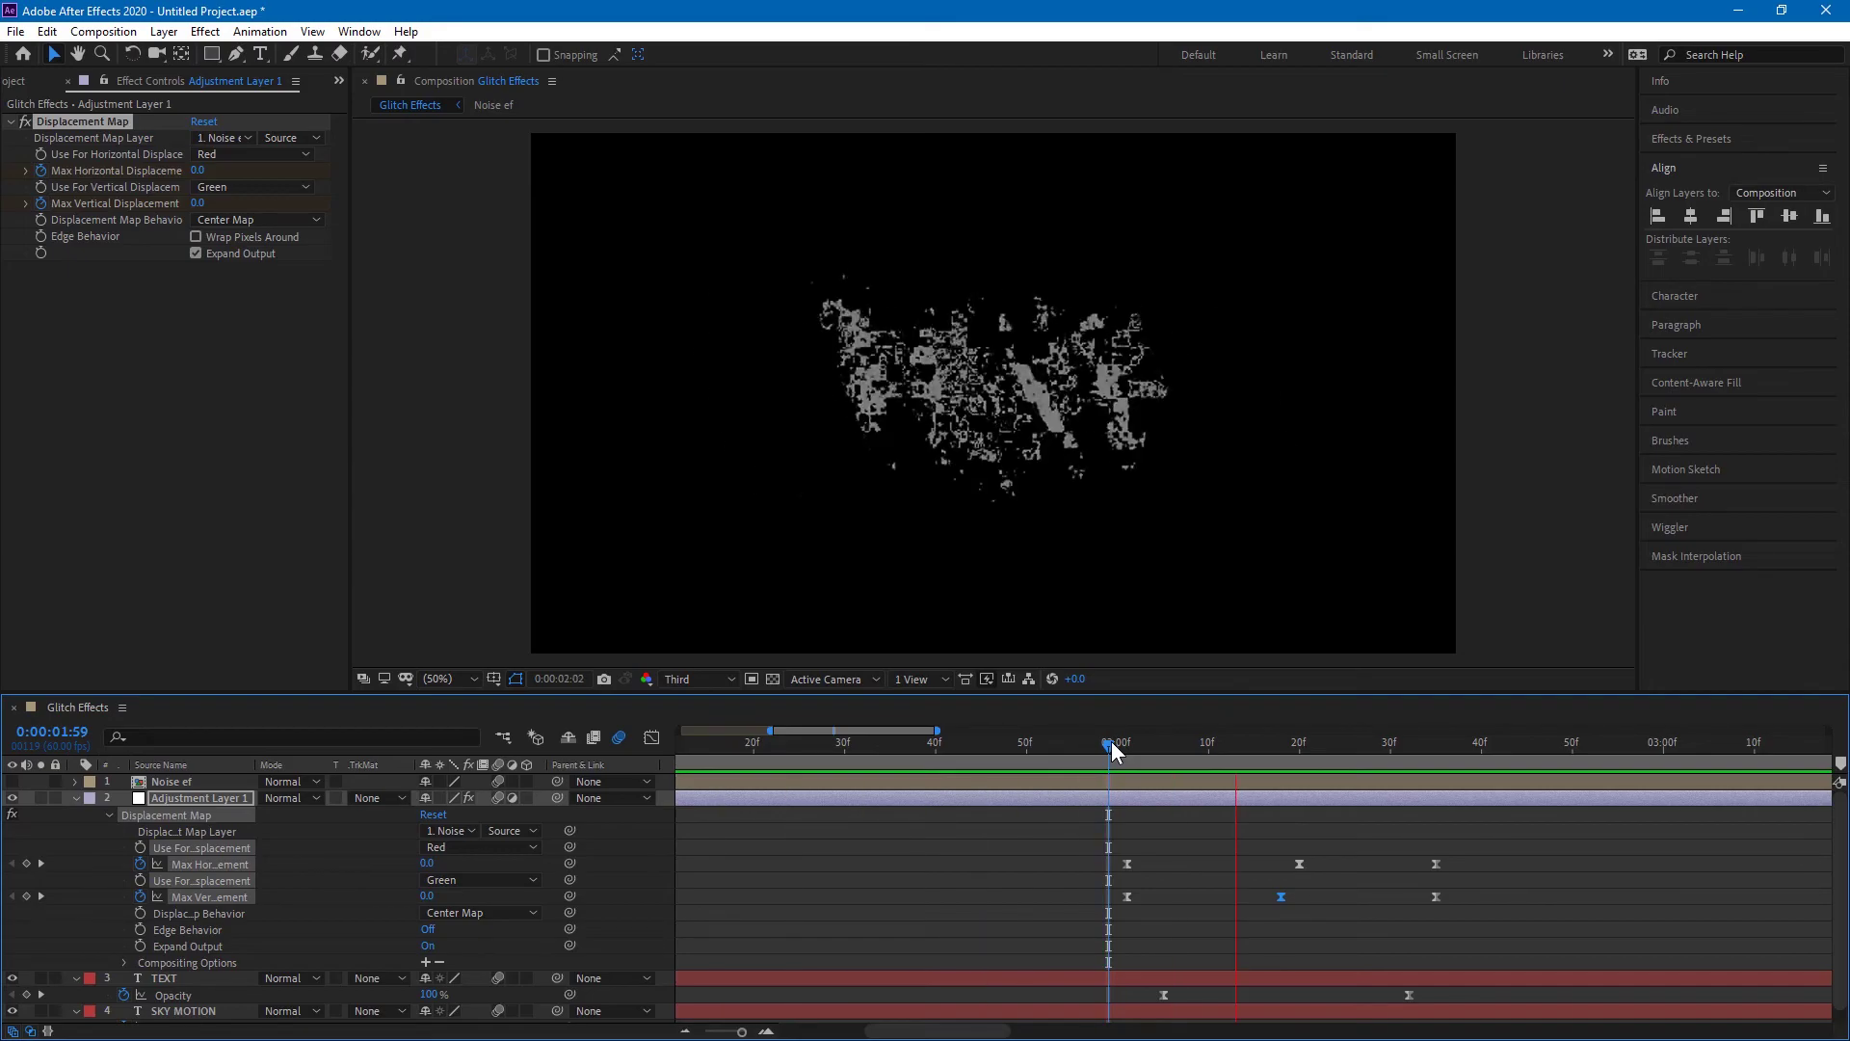
pyautogui.press('space')
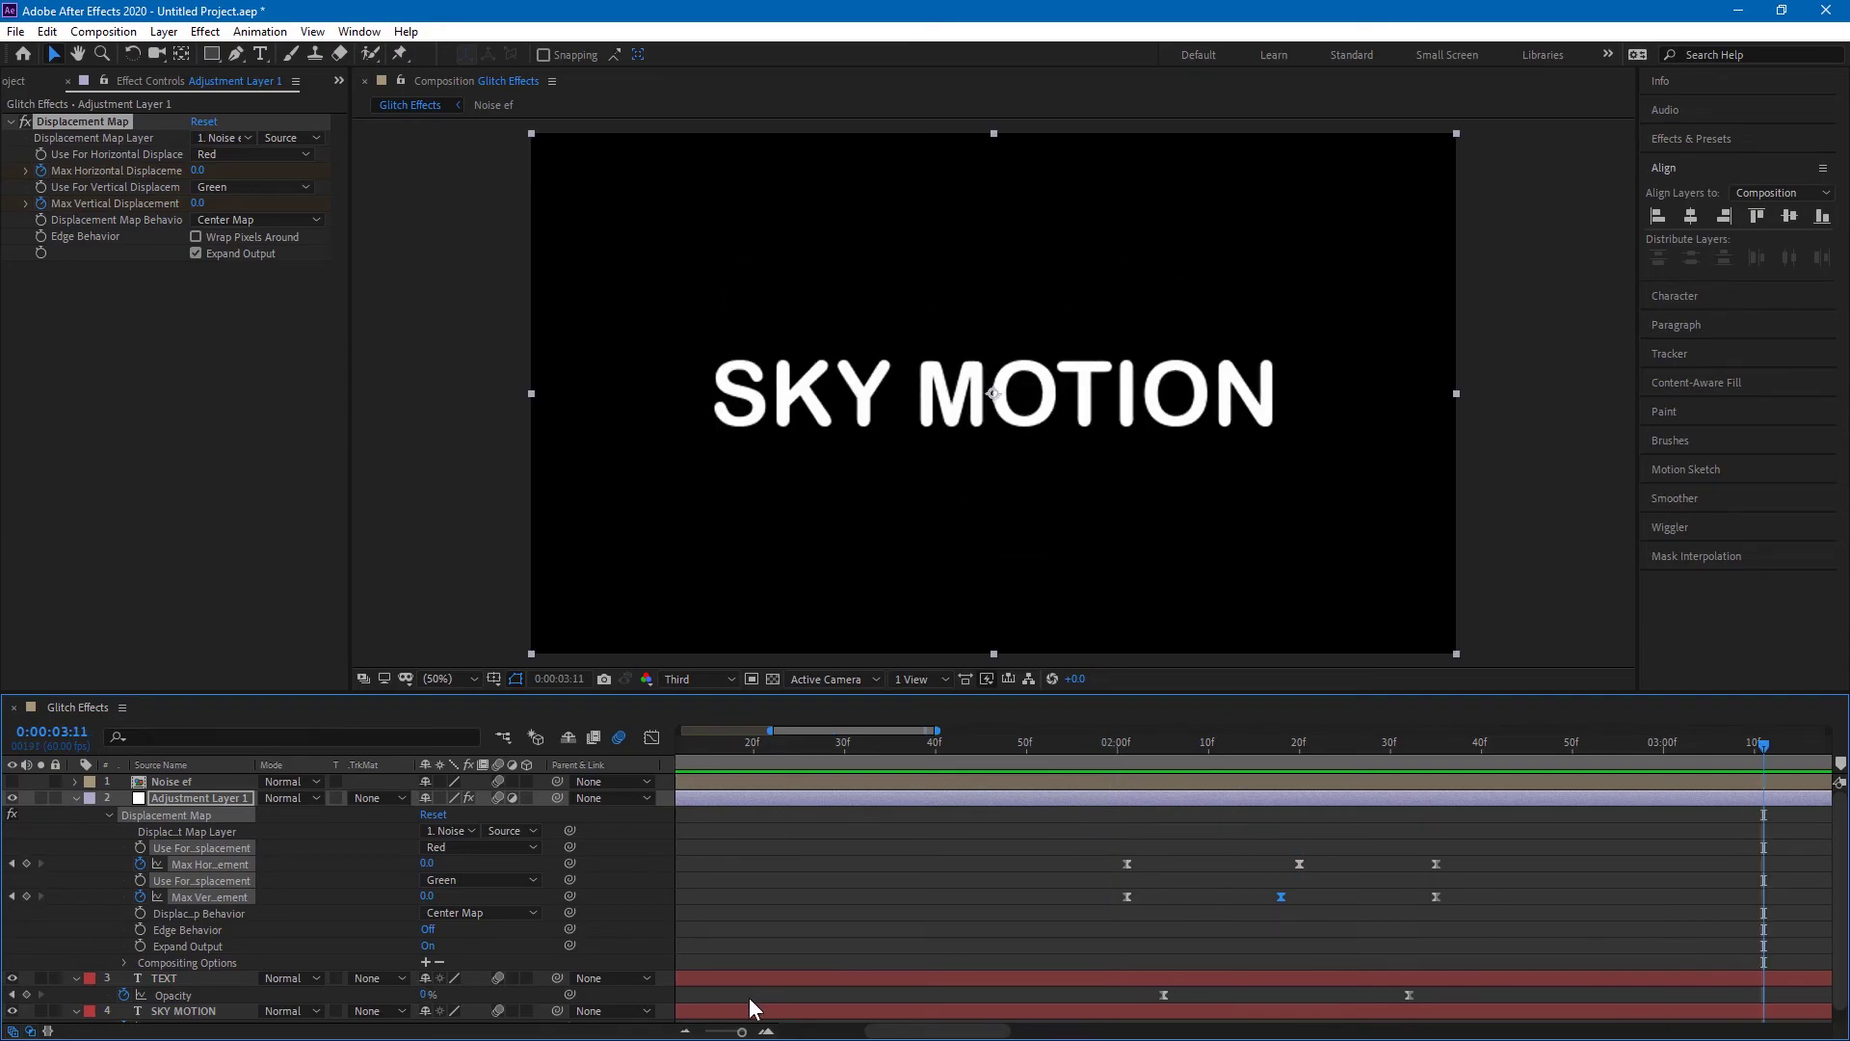
# - Show the full timeline, clear the keyframe selection and return the playhead to 0:00:02:20
pyautogui.moveTo(741, 1031); pyautogui.dragTo(701, 1031)
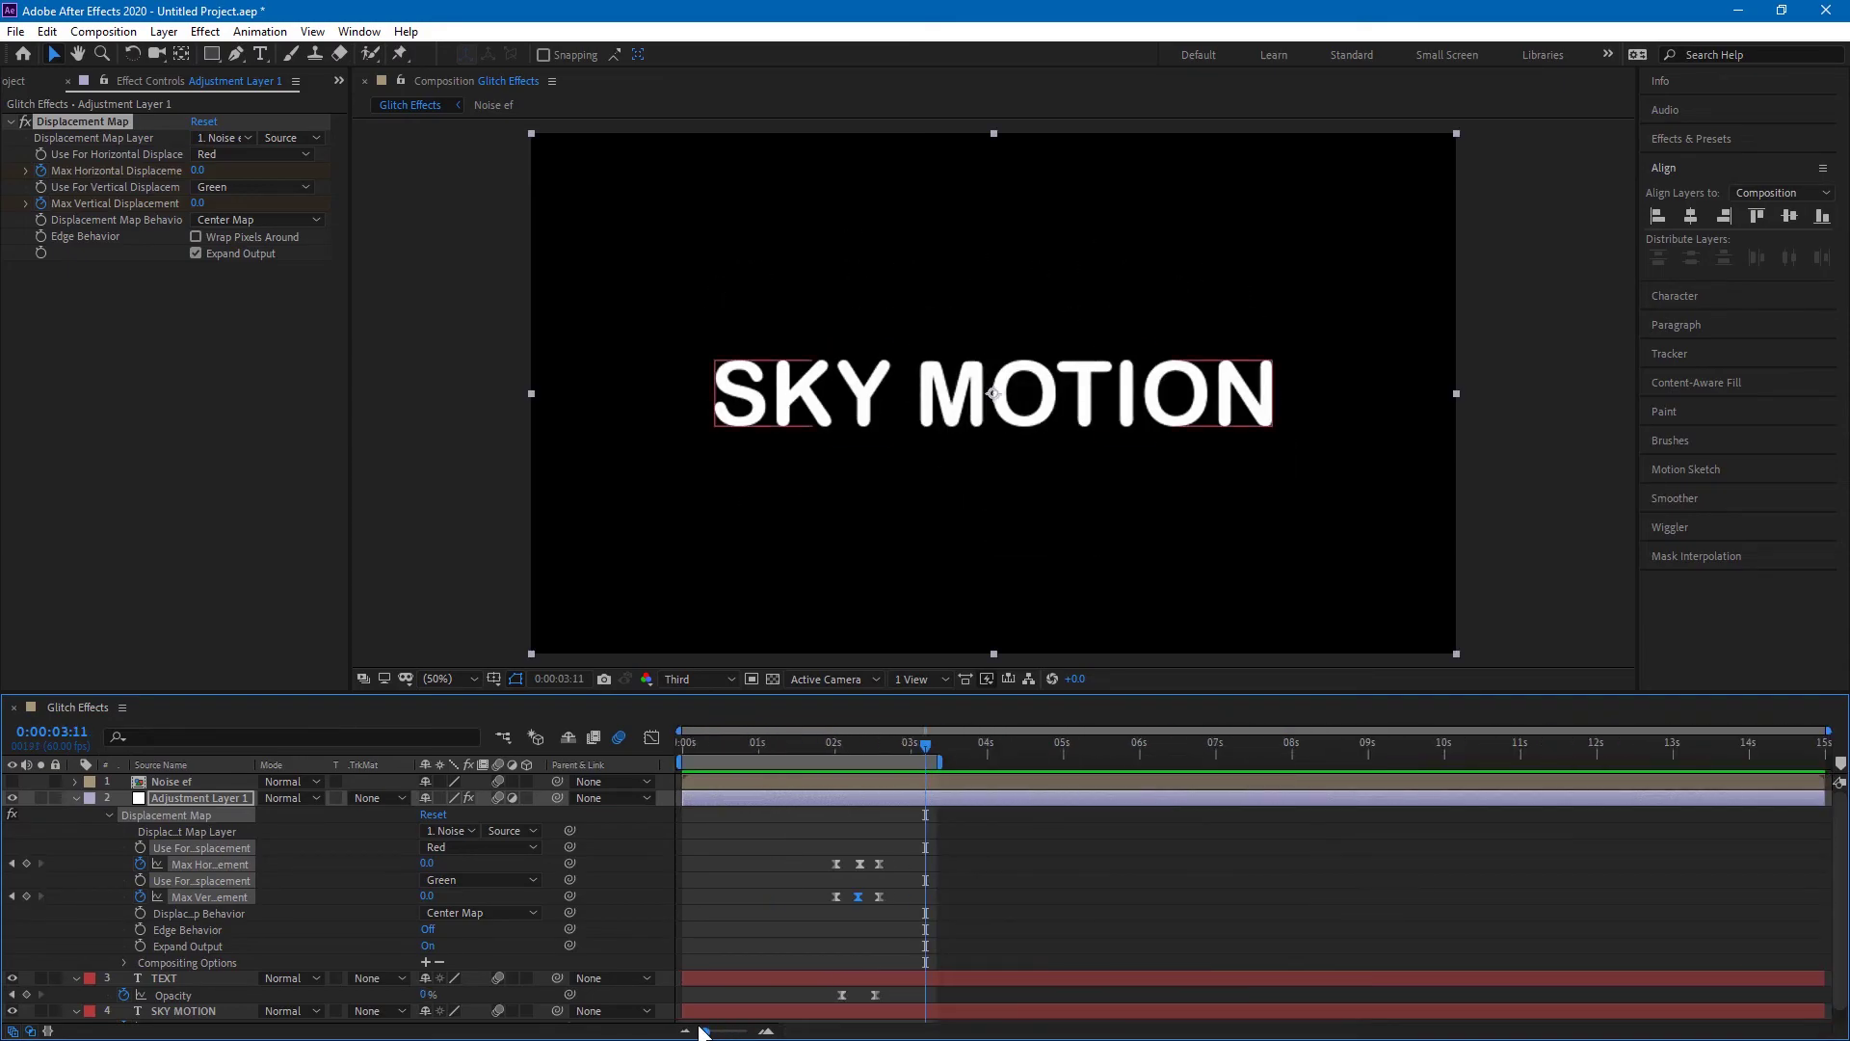
pyautogui.click(1002, 860)
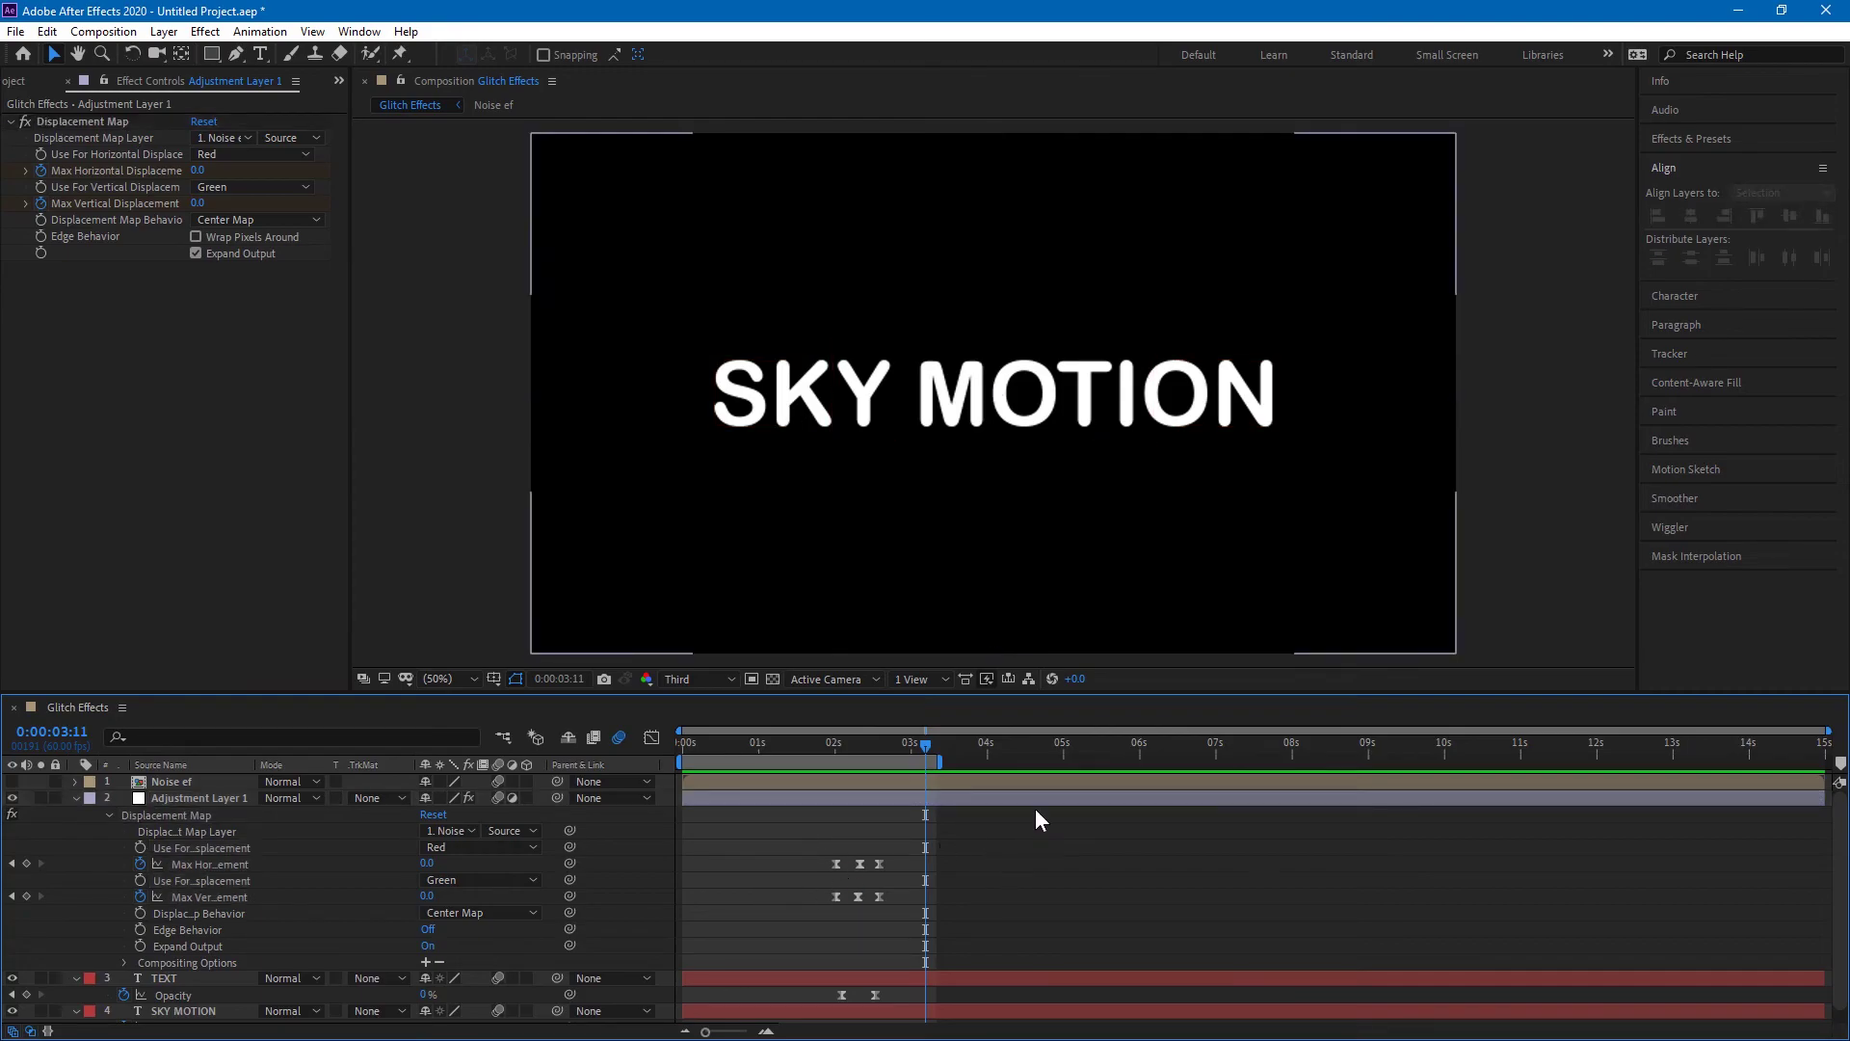
pyautogui.moveTo(922, 749); pyautogui.dragTo(856, 738)
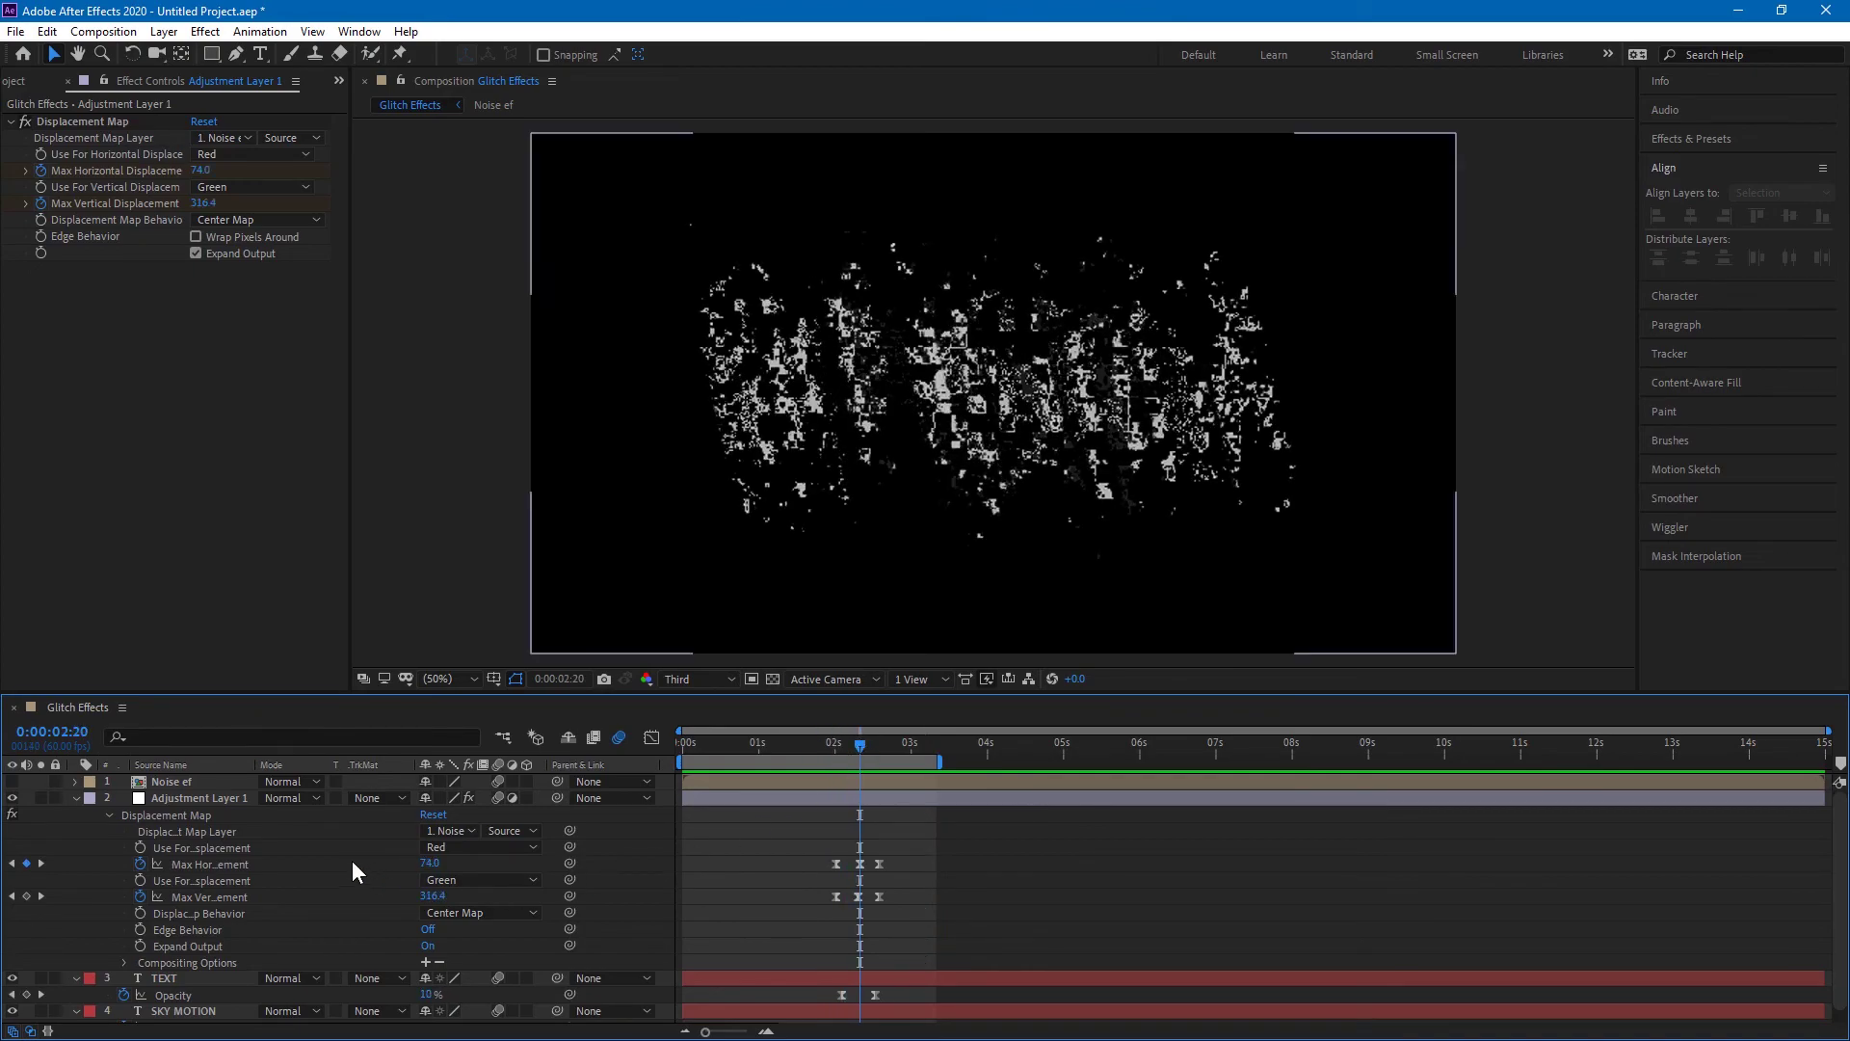